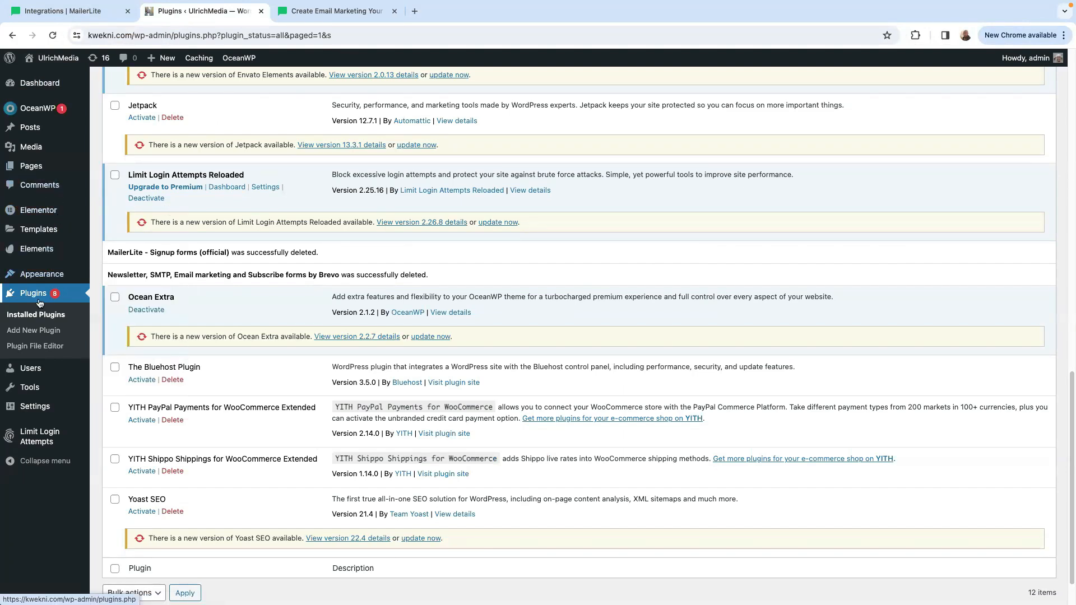
Search the WordPress plugin directory for "mailerlite", and install and activate MailerLite – Signup forms (official).
mouse_move(49, 102)
click(26, 332)
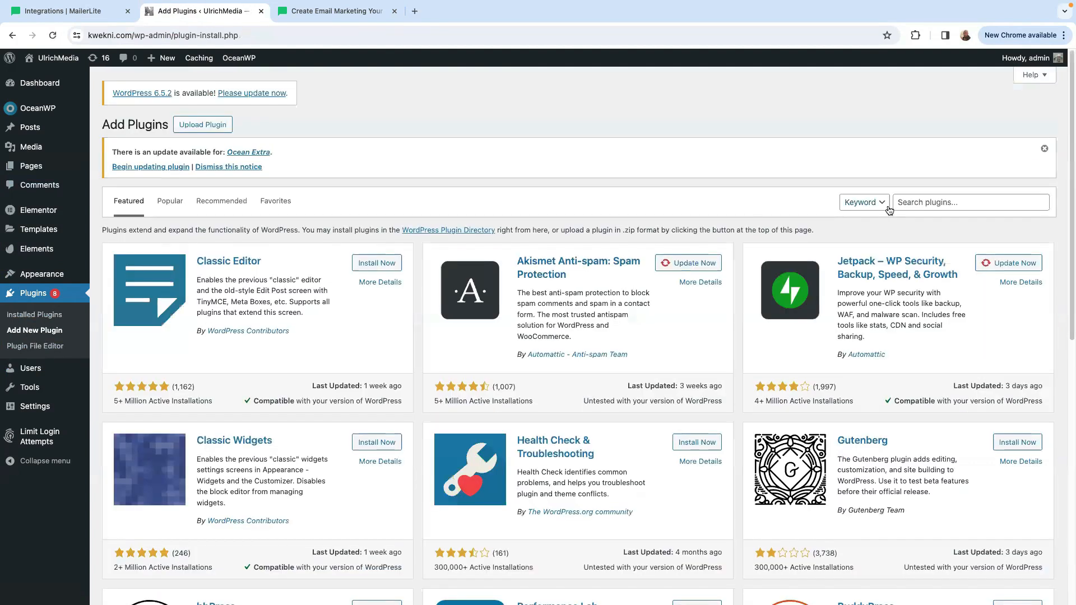
click(928, 202)
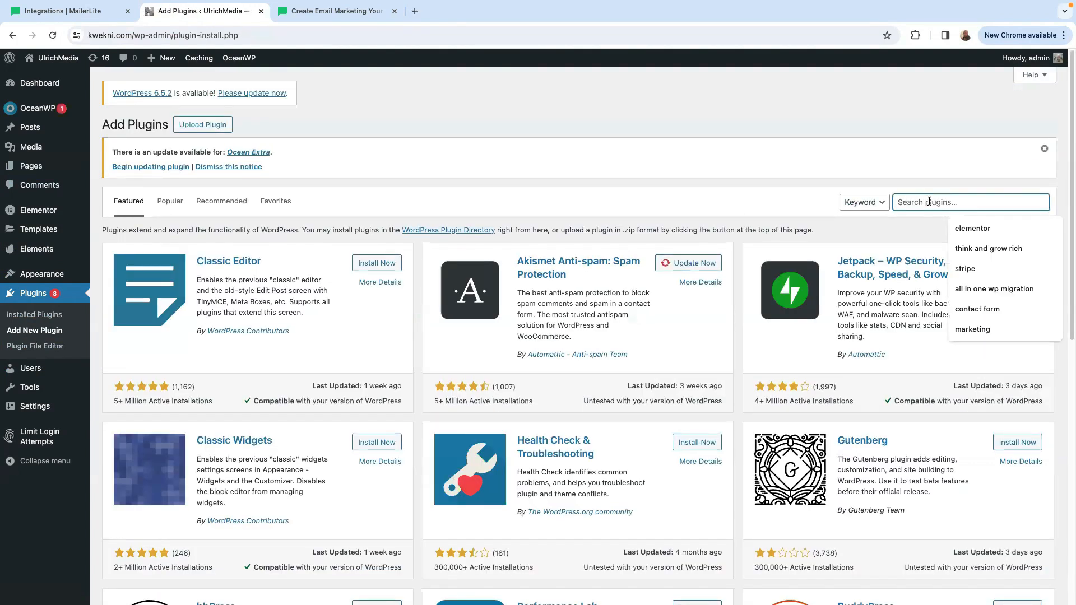
text(mailerlite)
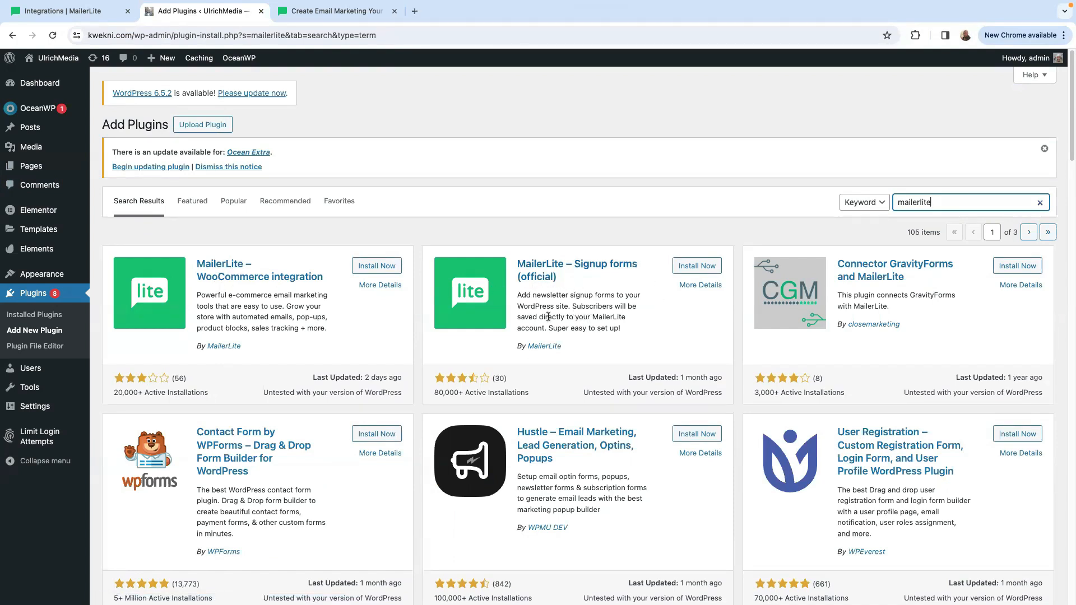
click(693, 268)
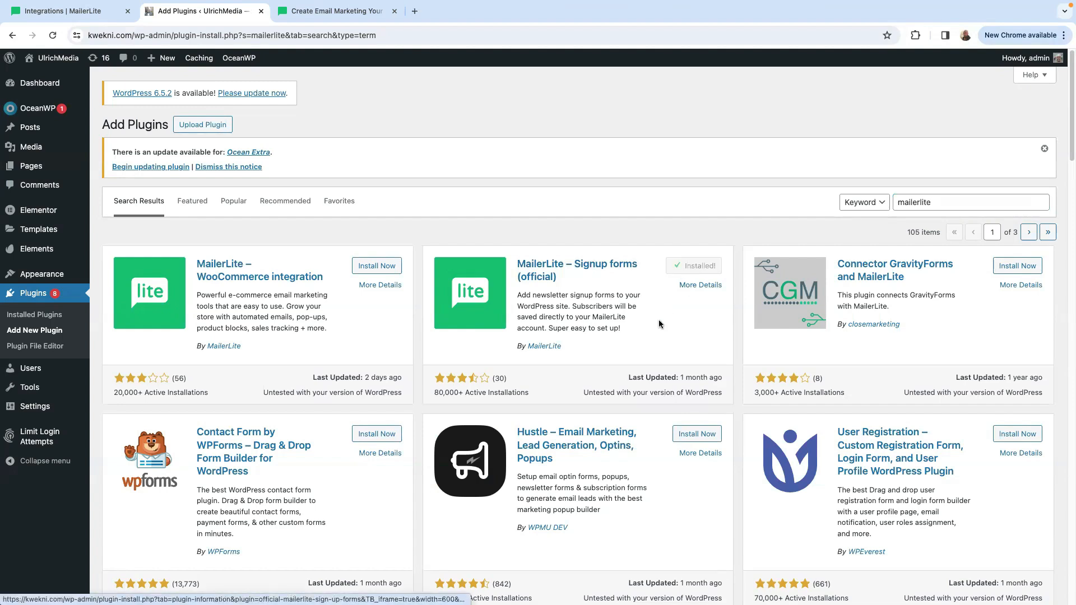
click(698, 269)
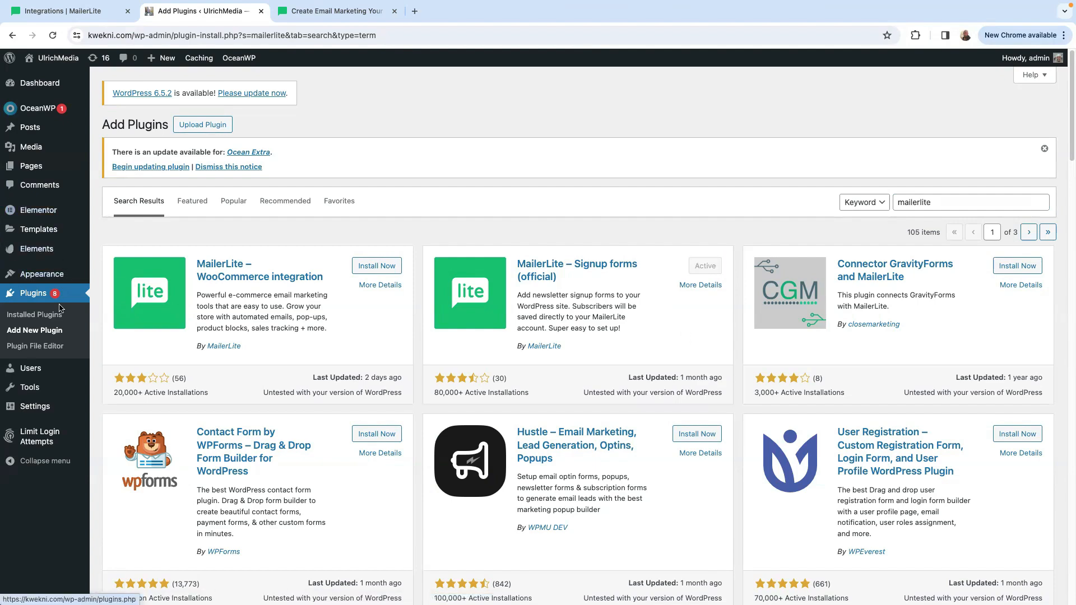
Check the installed plugins and open the MailerLite plugin's settings page in WordPress.
click(32, 295)
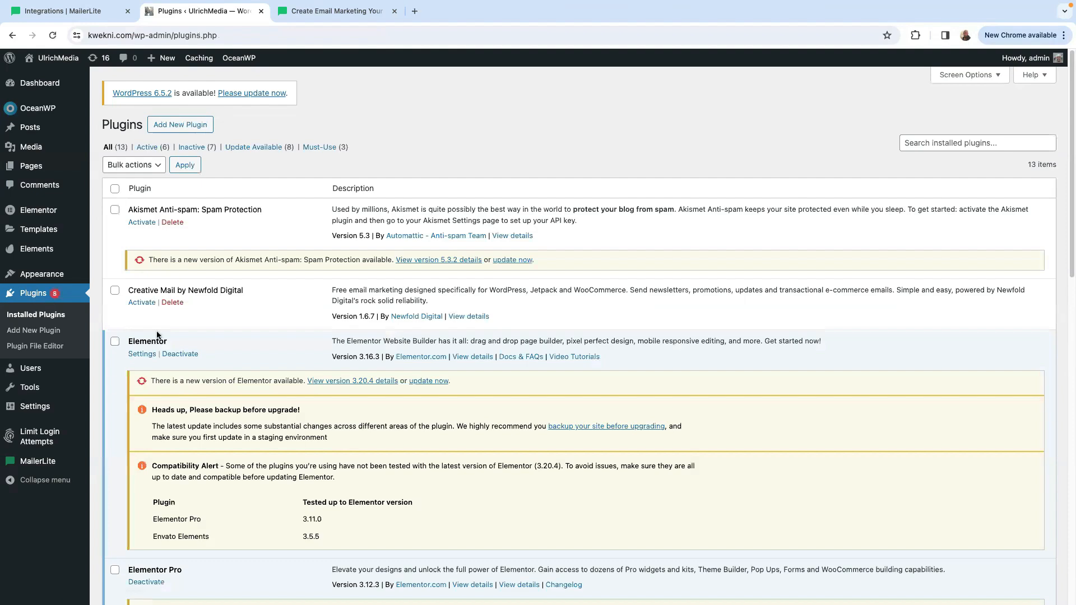
scroll(266, 382, down, 5)
mouse_move(32, 465)
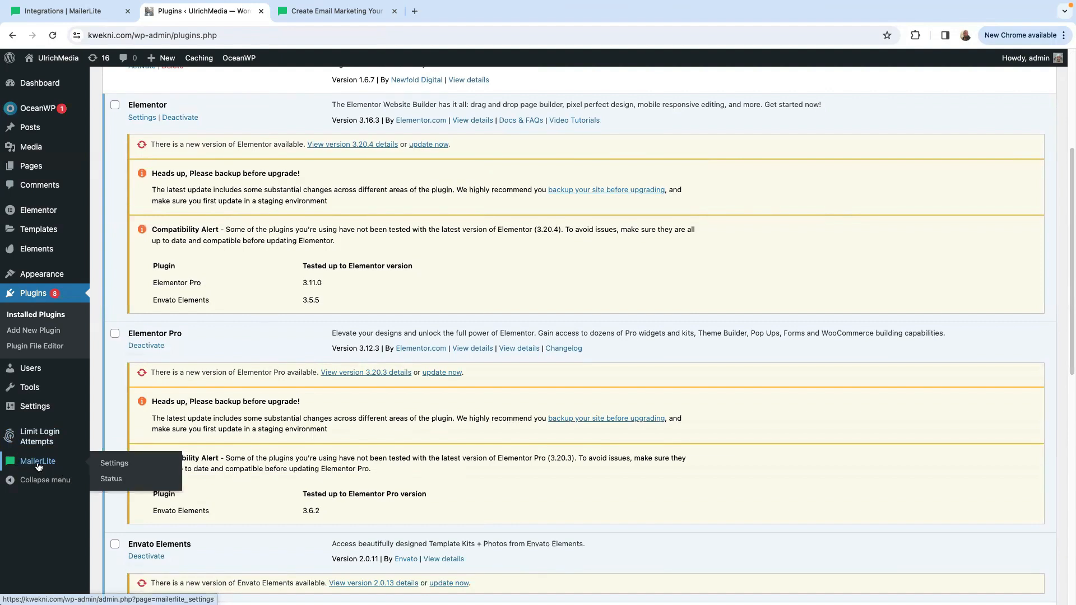
click(115, 465)
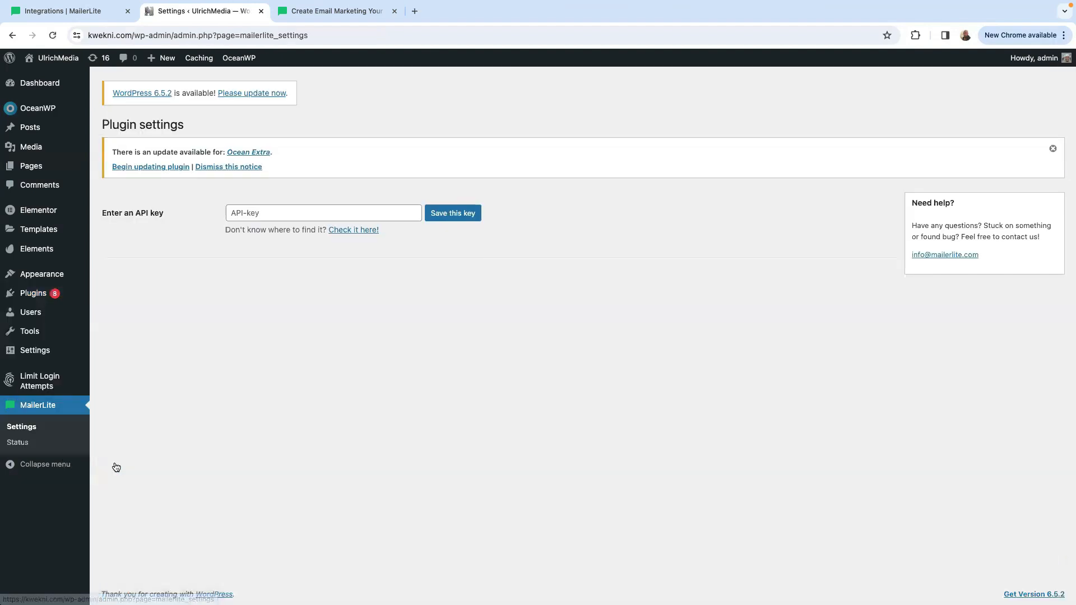
click(199, 10)
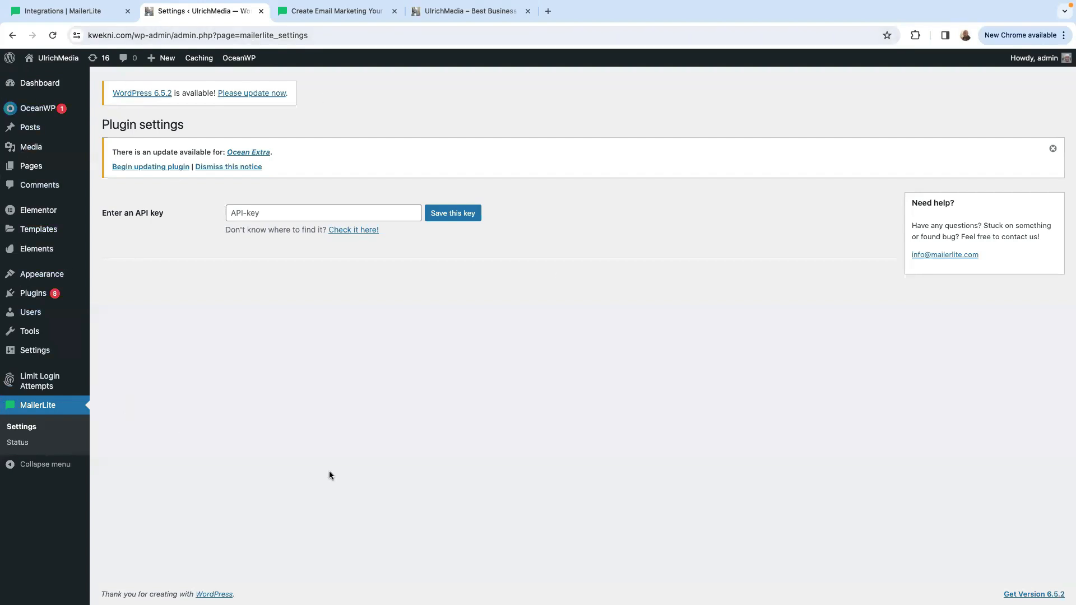
Switch to the MailerLite dashboard, open the WordPress integration and read its setup methods and usage instructions.
click(70, 11)
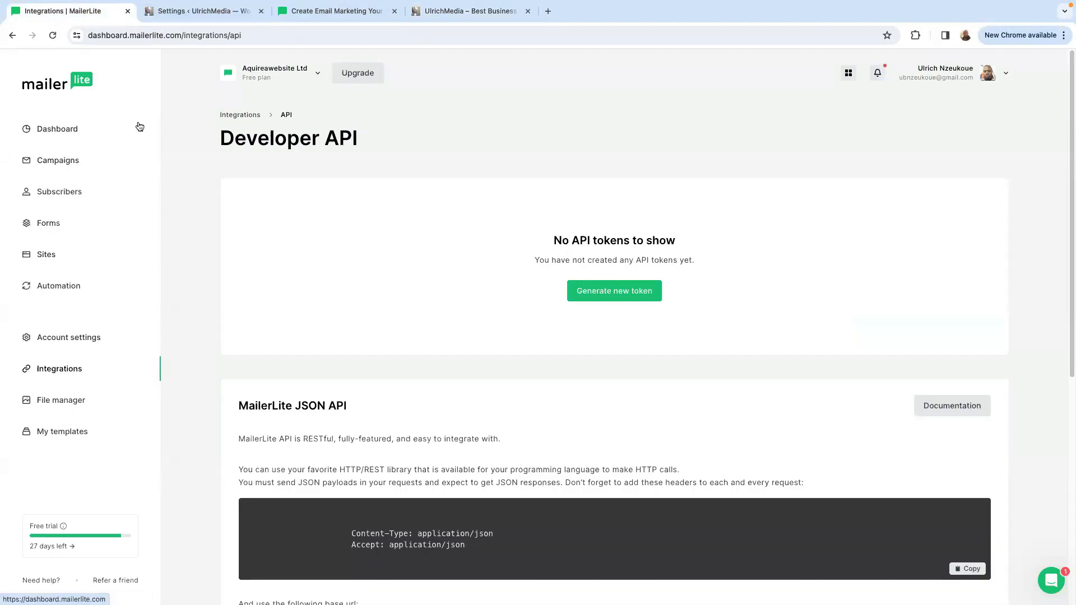
click(54, 132)
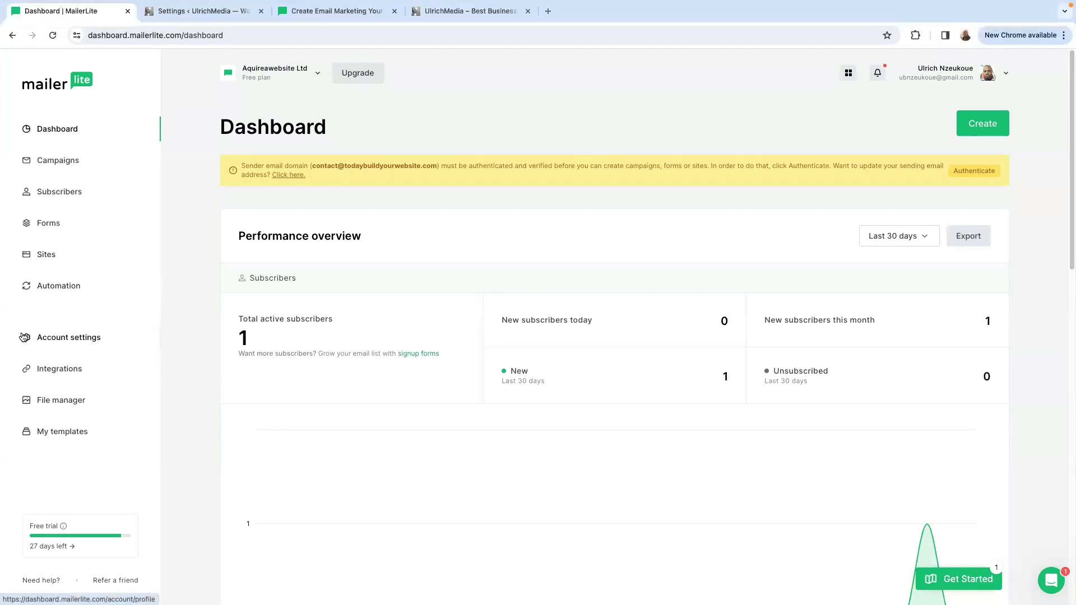
click(60, 369)
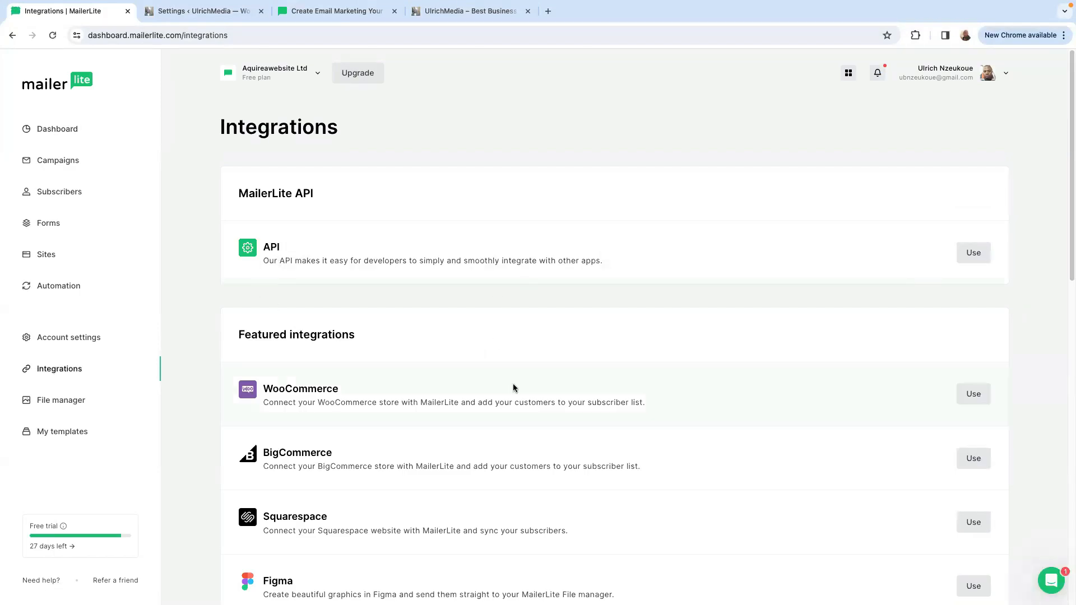
scroll(514, 388, down, 4)
scroll(514, 389, down, 5)
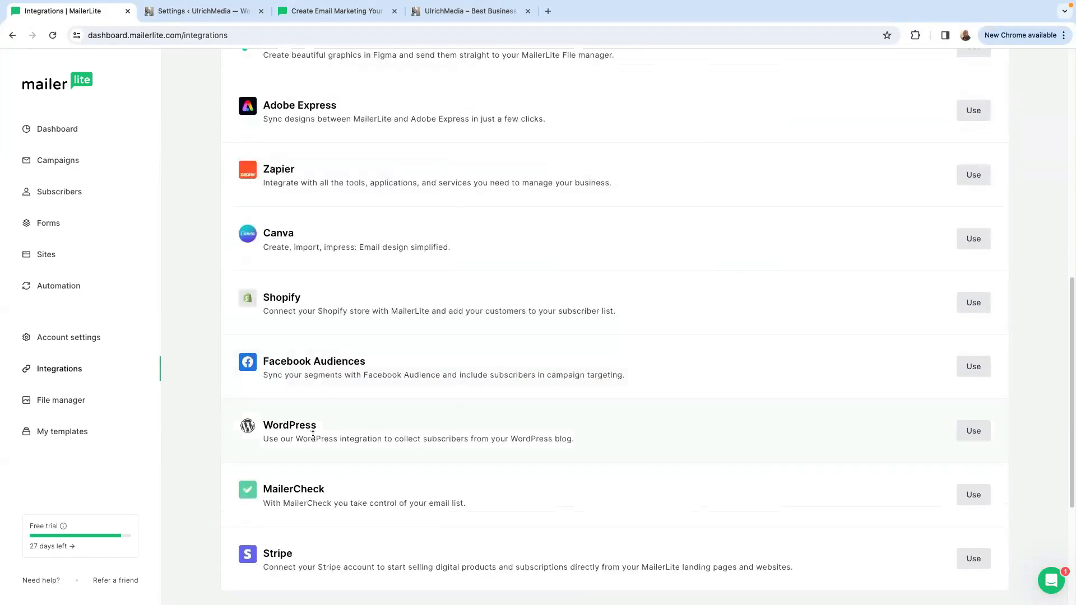
click(975, 432)
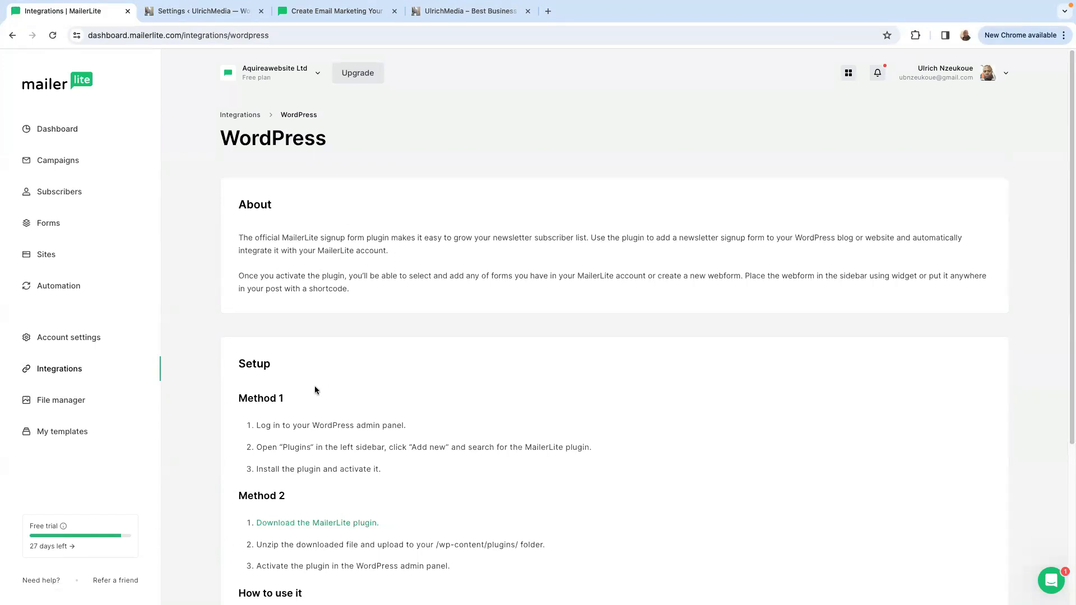
scroll(312, 390, down, 1)
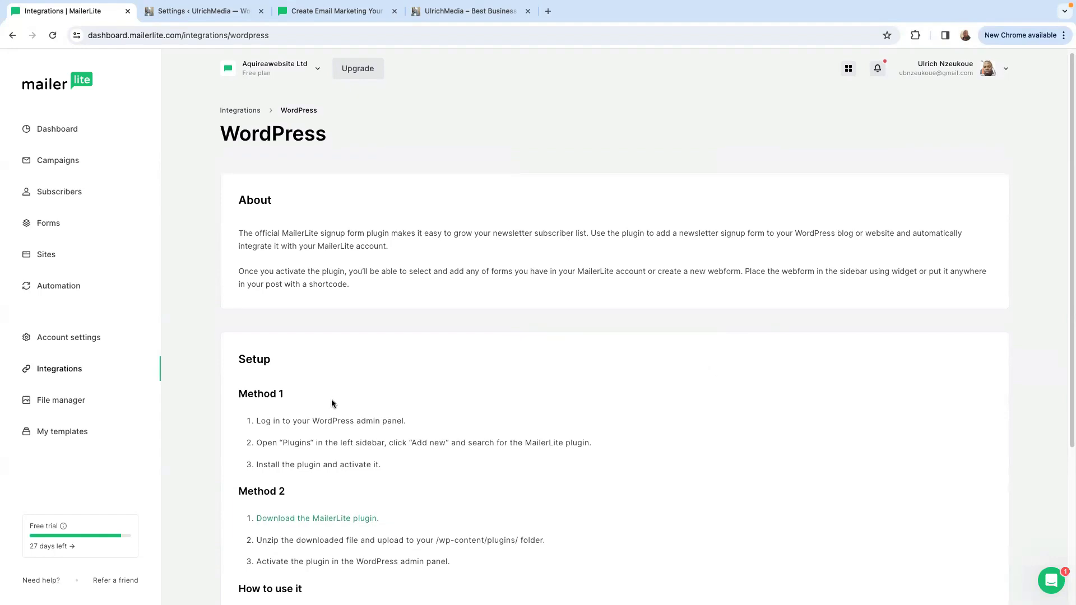
scroll(337, 402, down, 1)
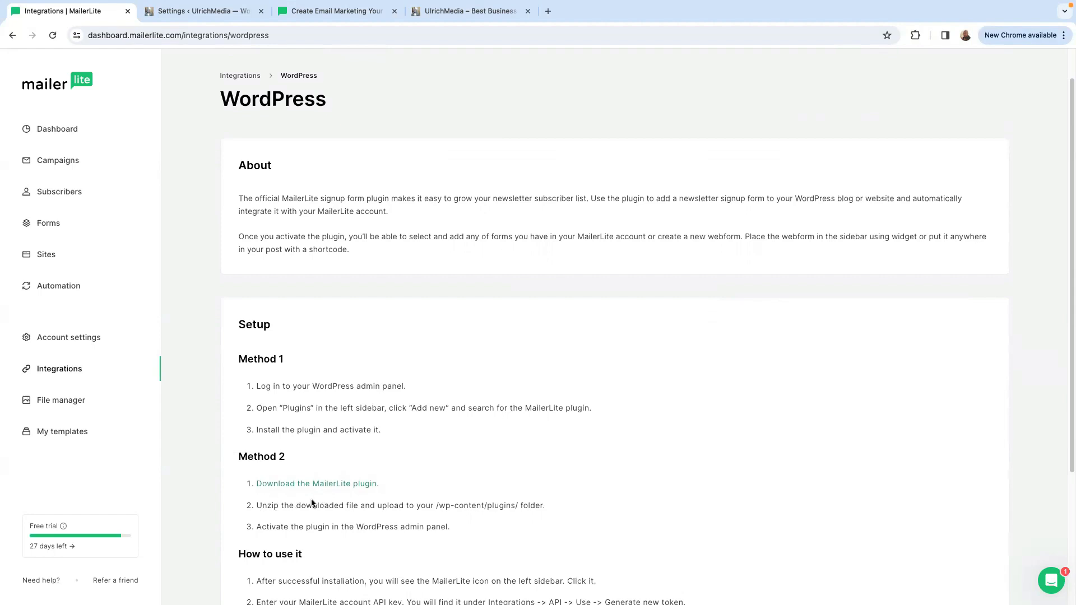
scroll(521, 530, down, 1)
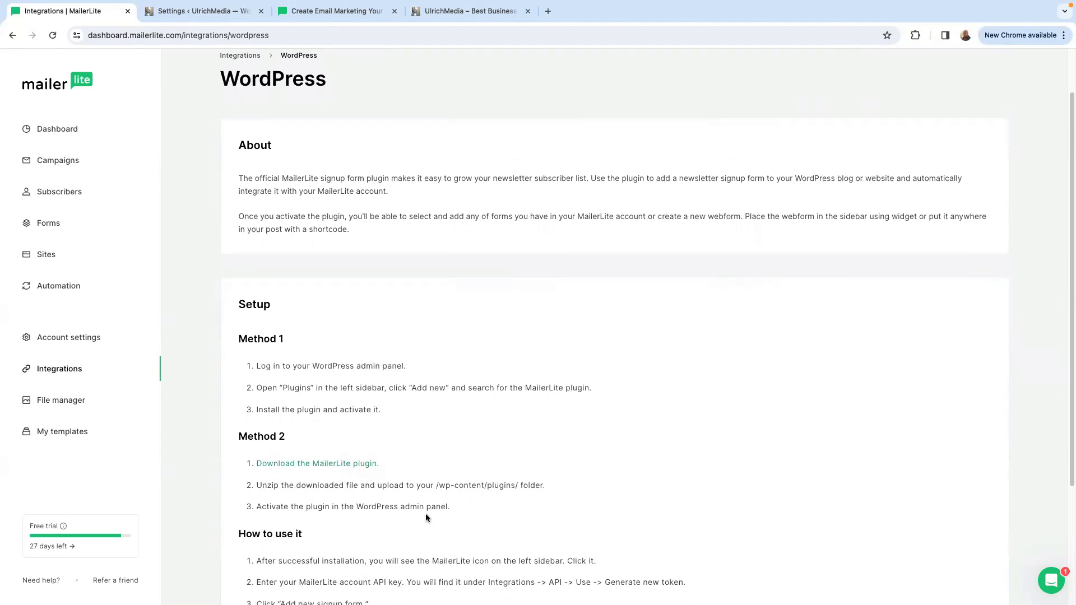
scroll(320, 493, down, 2)
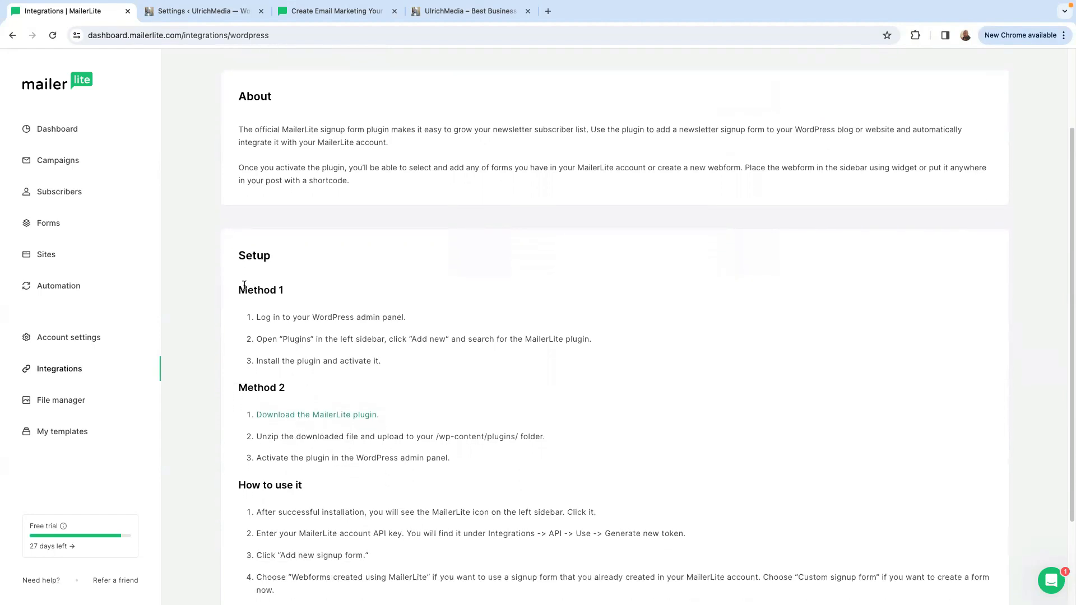
scroll(380, 488, down, 3)
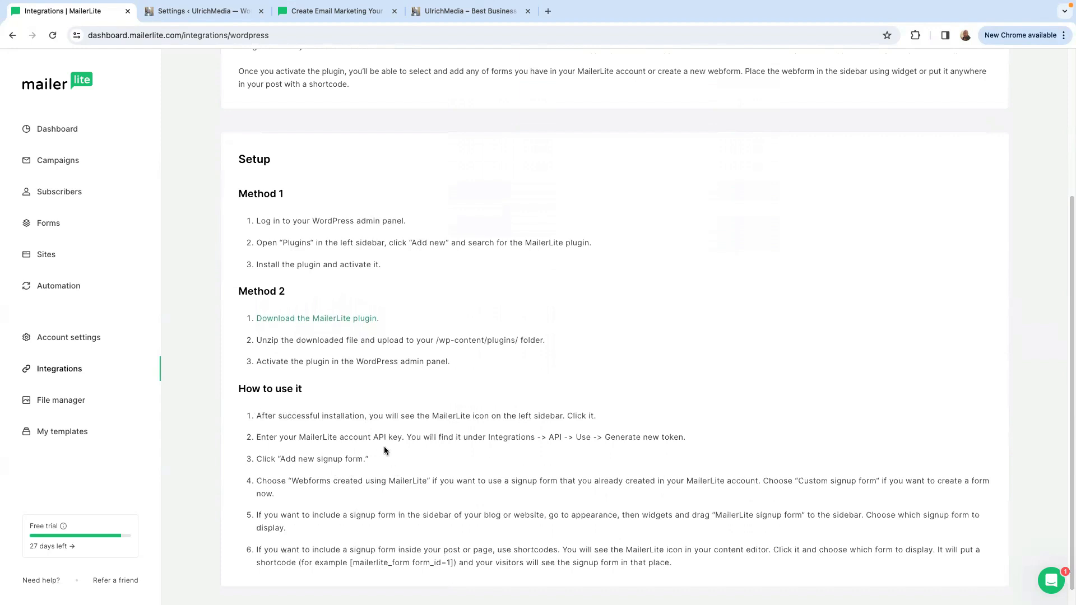
scroll(418, 450, down, 1)
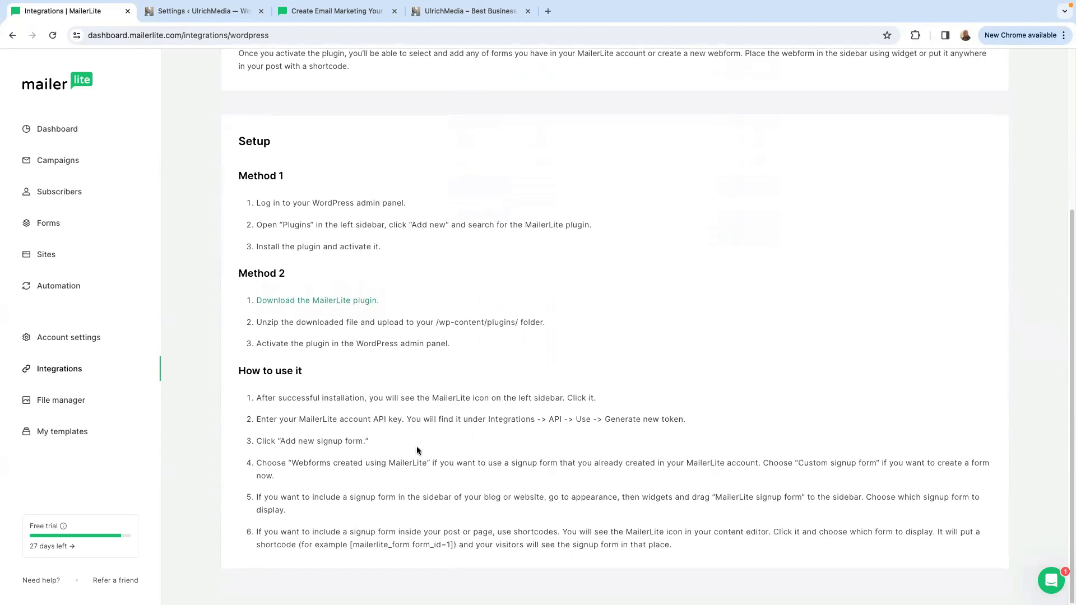
Generate a new MailerLite API token named "Mailerlite API", accepting the API token requirements in the Terms of Use.
click(56, 372)
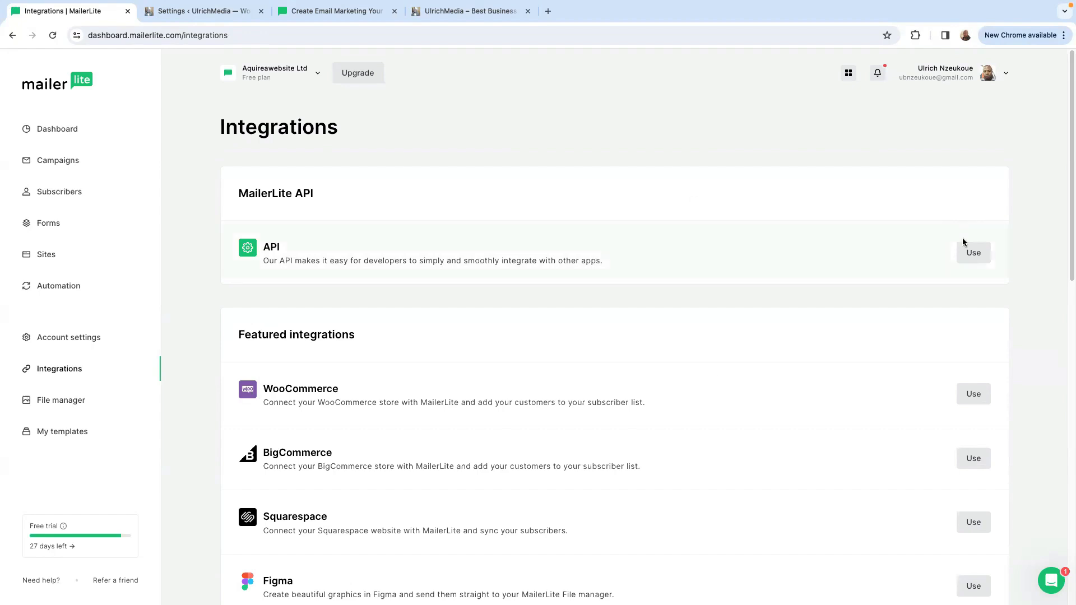
click(973, 254)
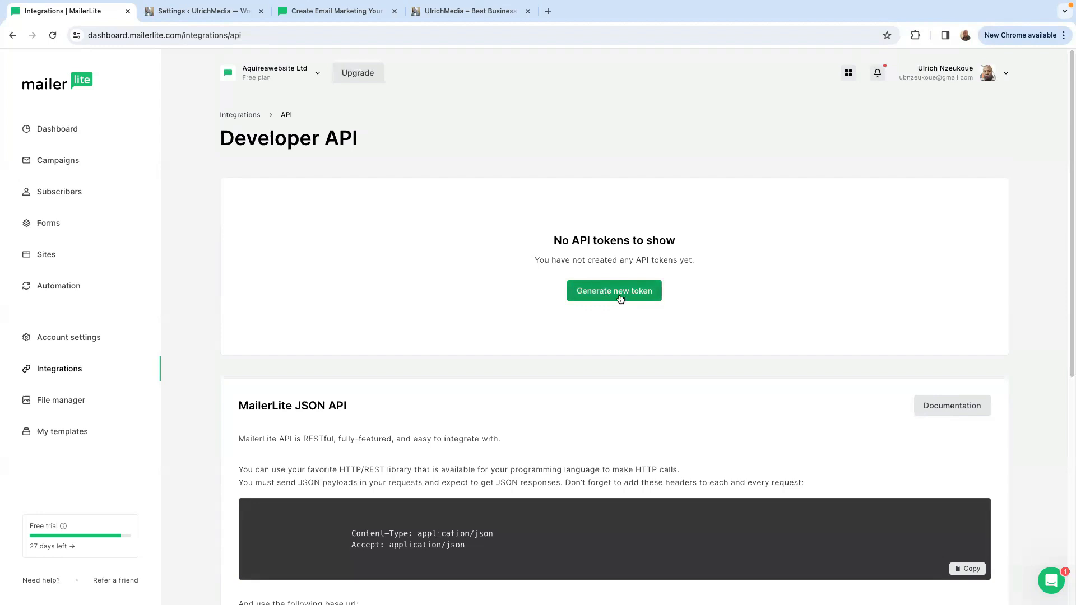
click(620, 296)
click(479, 339)
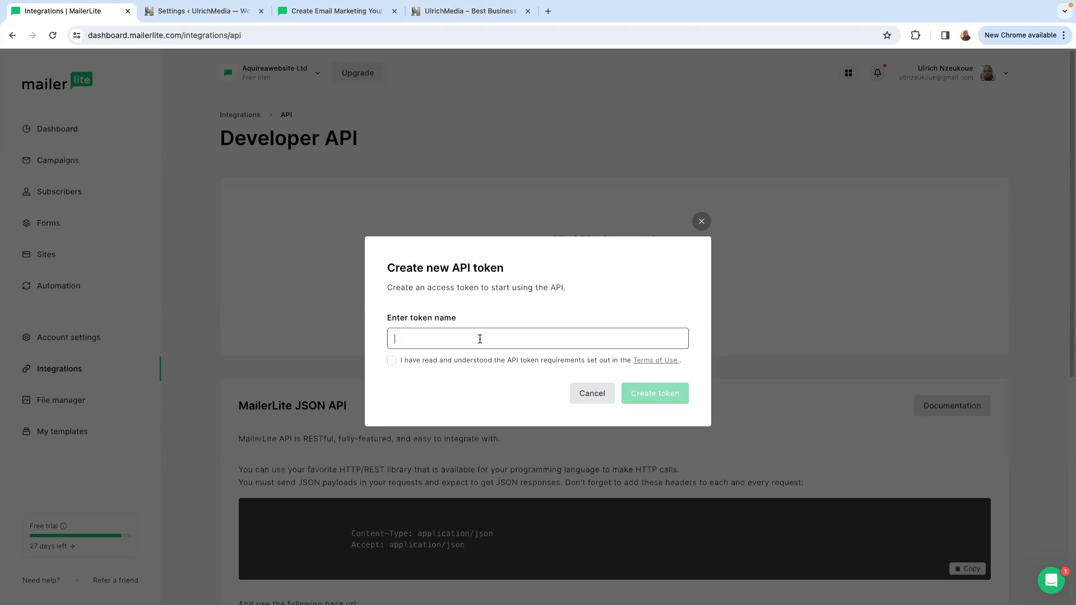
key(super+v)
click(391, 360)
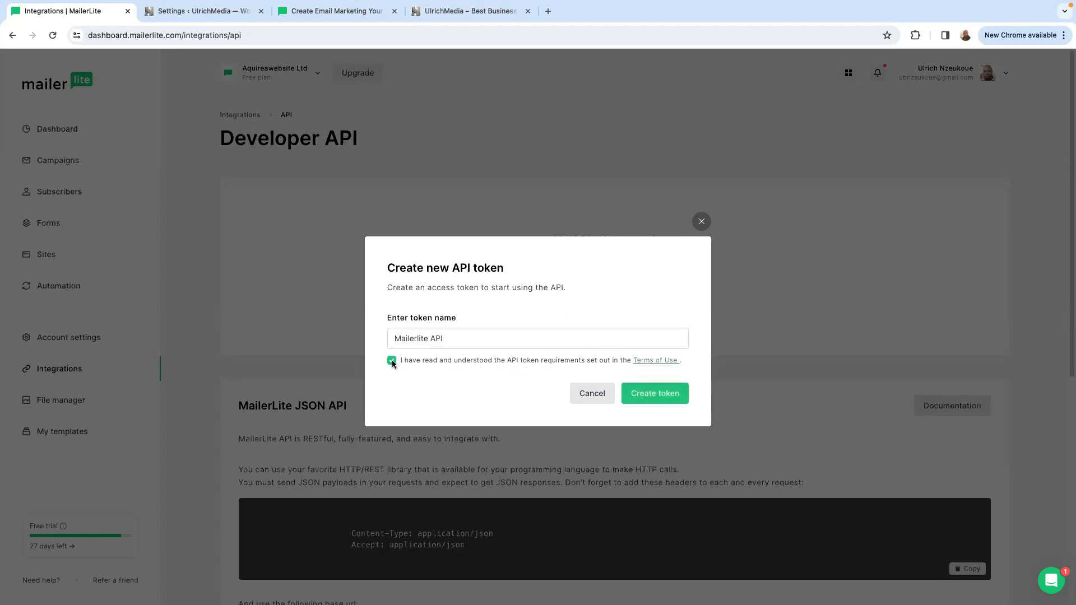
click(655, 395)
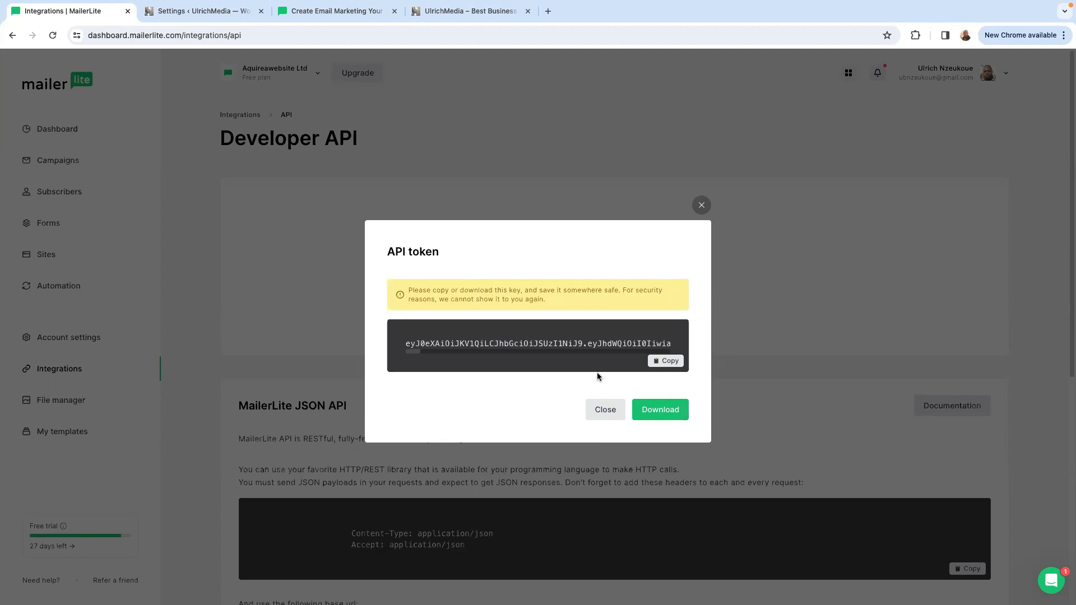
Copy the generated API token, paste it into the MailerLite plugin's API key field in WordPress and save the key.
click(668, 363)
click(198, 14)
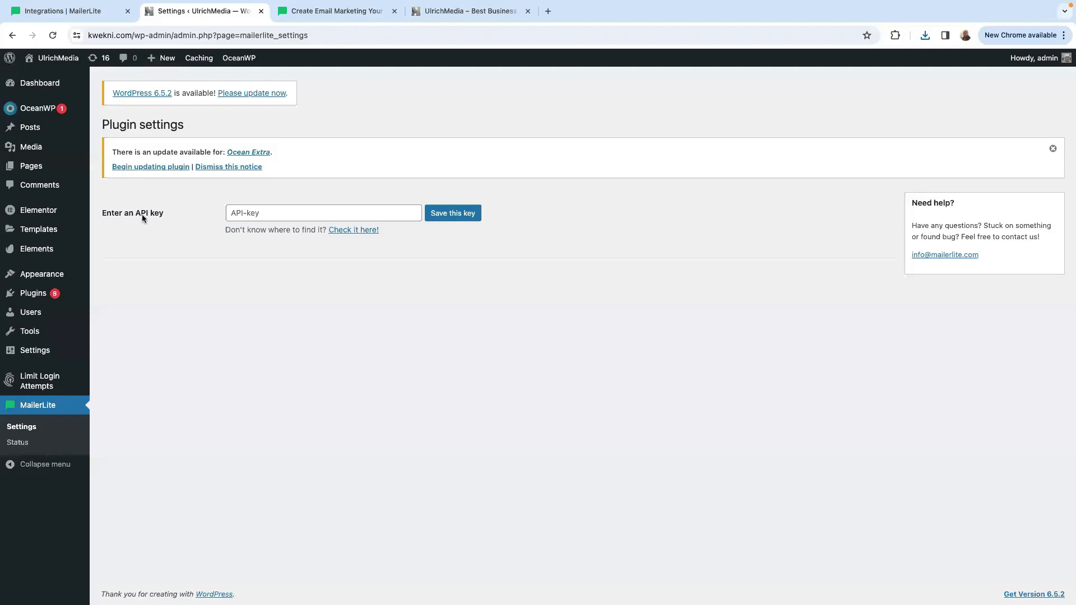
click(248, 216)
right_click(248, 214)
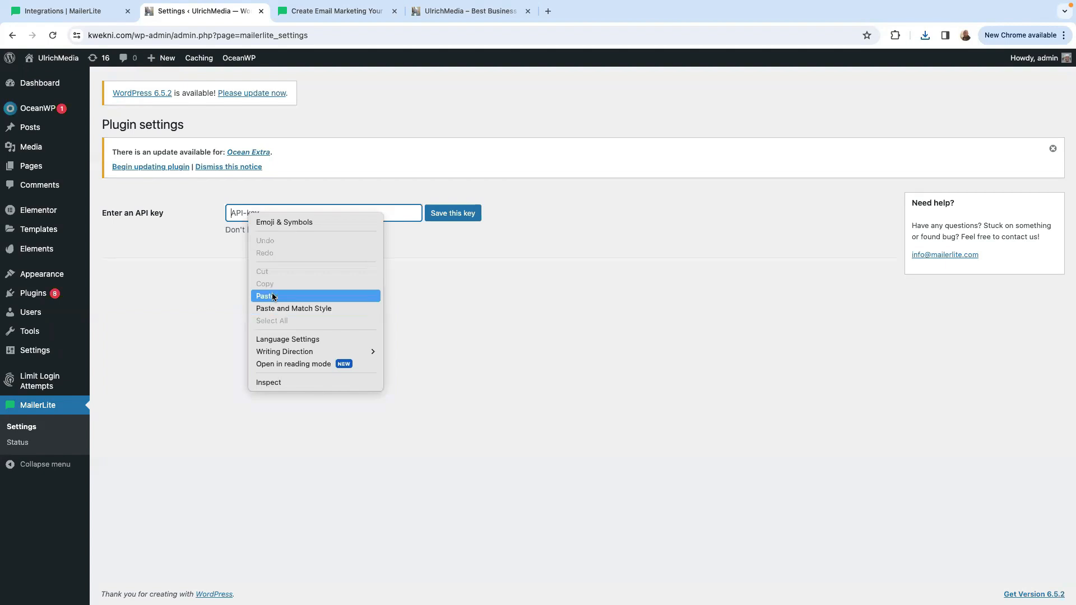
click(273, 297)
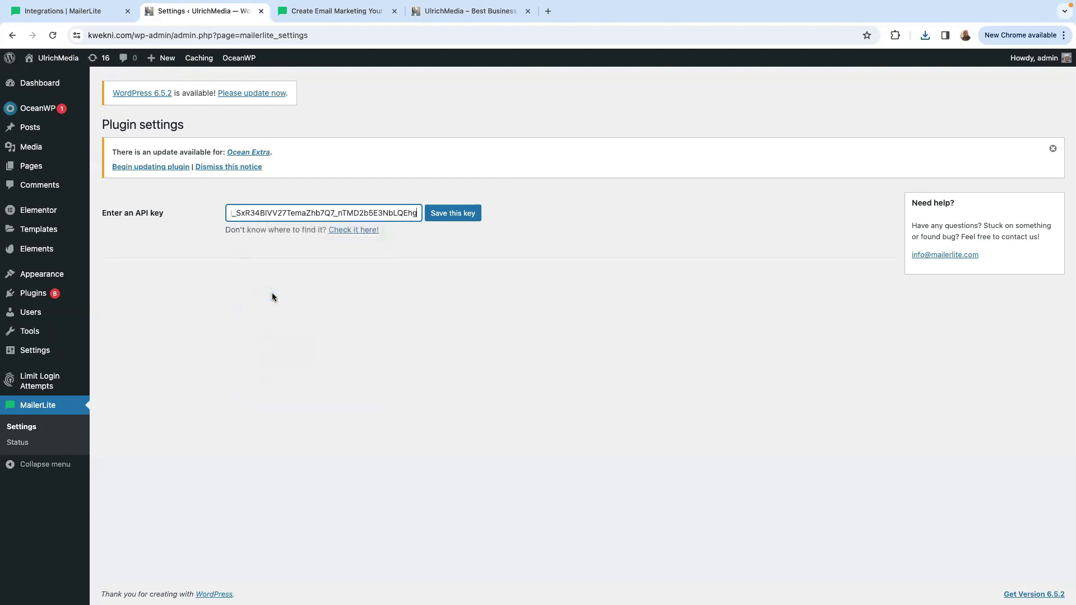
click(449, 218)
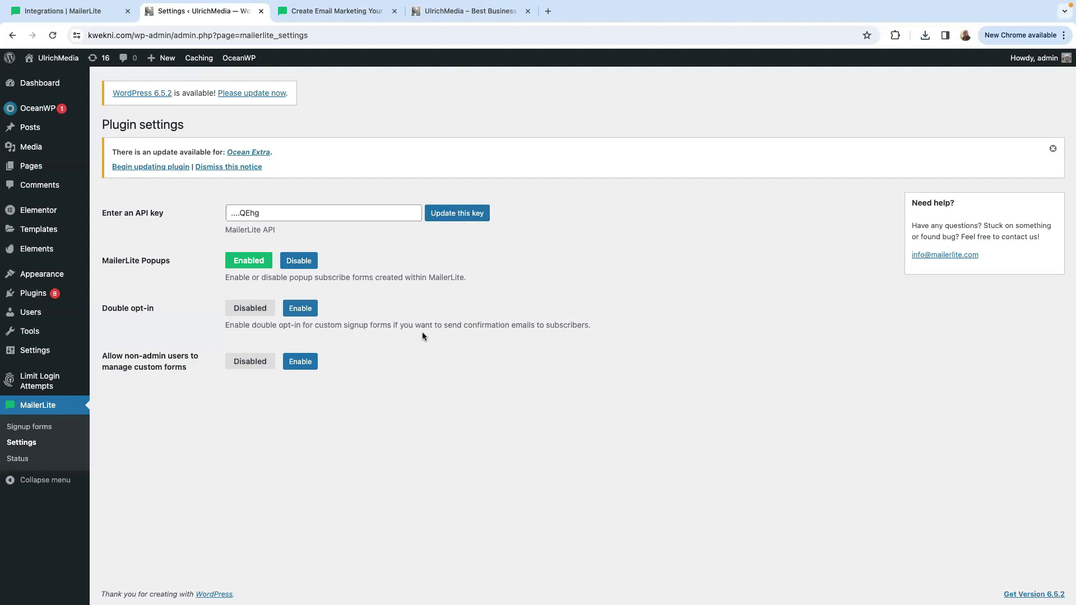
Dismiss the API token dialog in the MailerLite dashboard and open the forms overview.
click(58, 11)
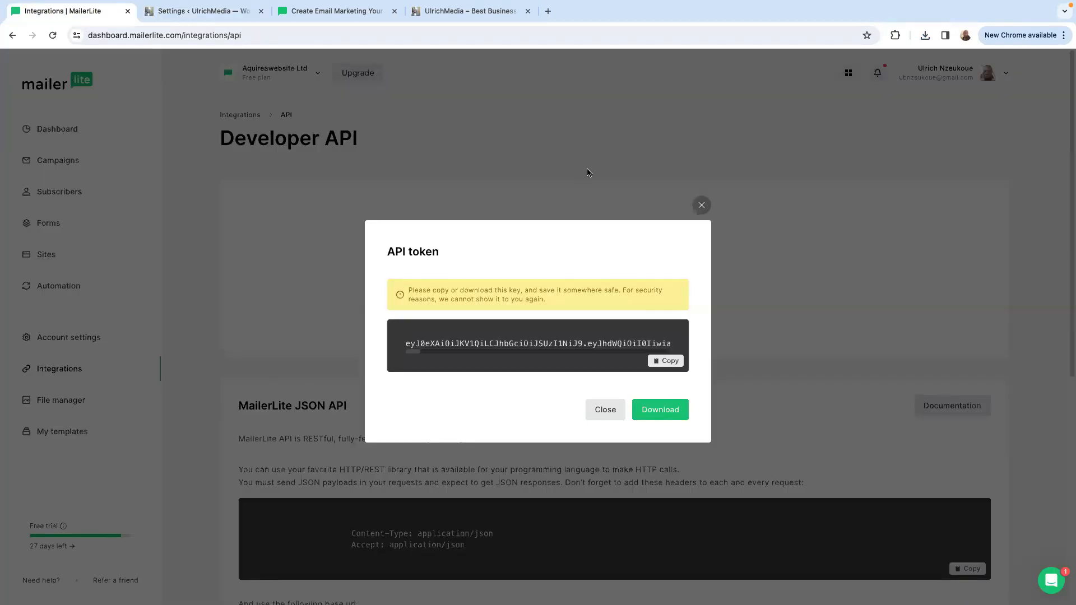
click(701, 205)
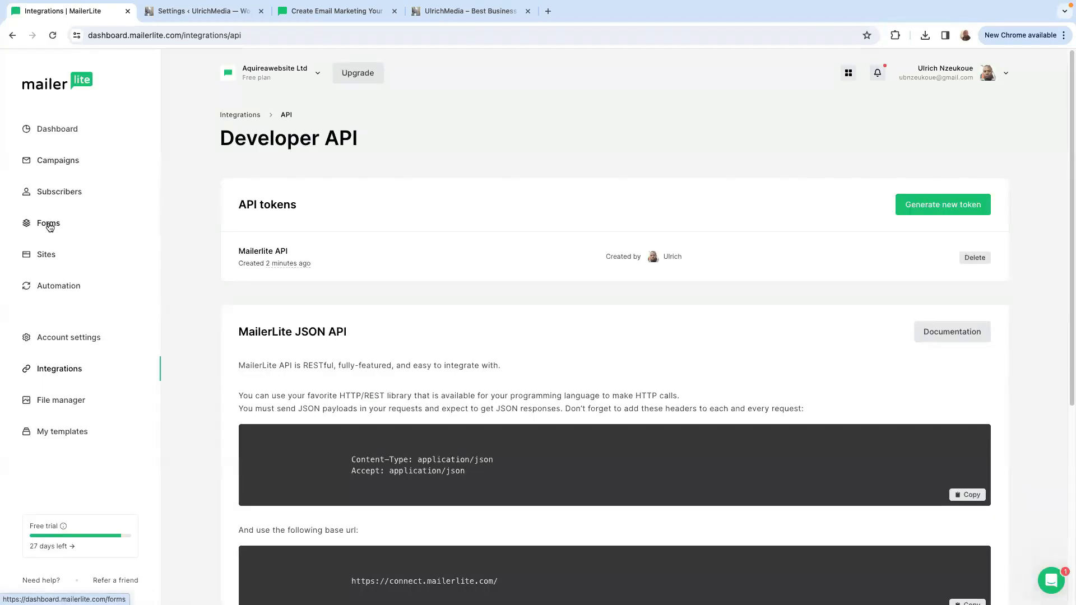
click(50, 225)
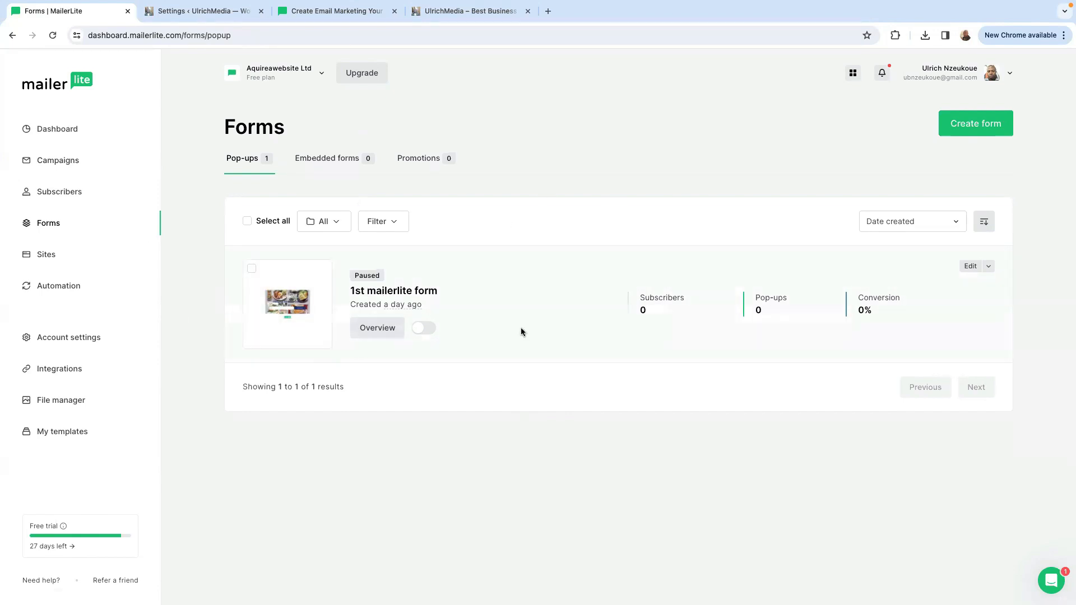
Create an embedded form named "A viable Form" and assign it to the subscriber group "My 1st mailerlite List".
click(976, 125)
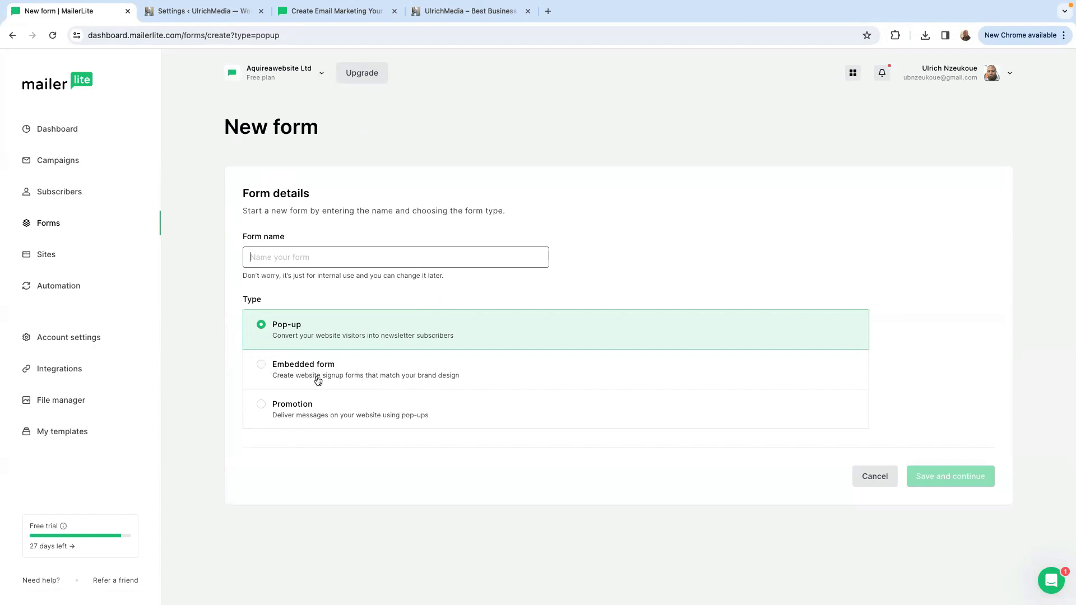
click(262, 367)
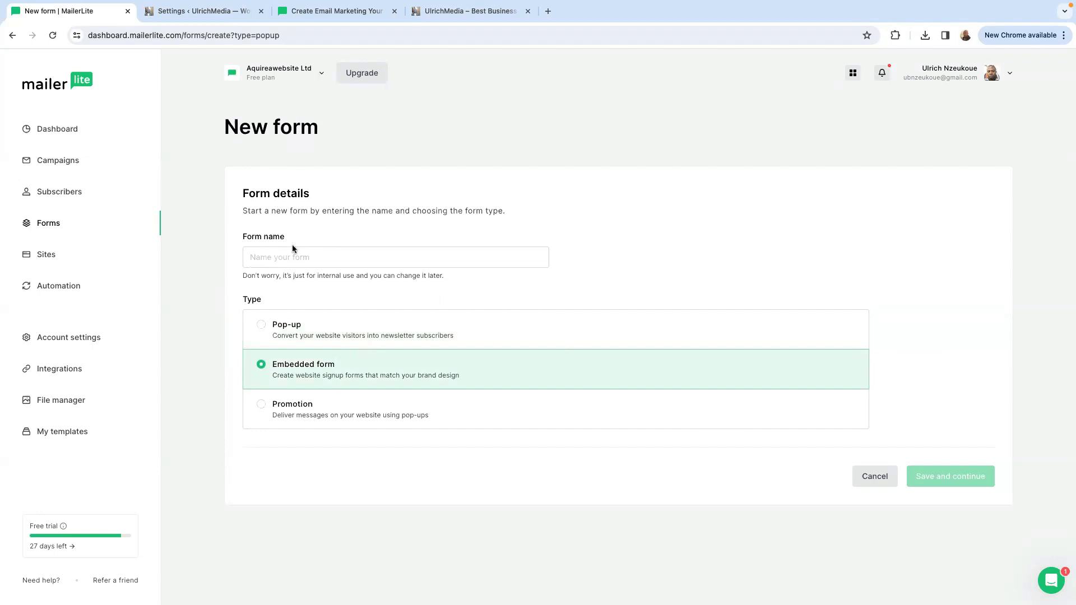
click(269, 258)
text(A viable Form)
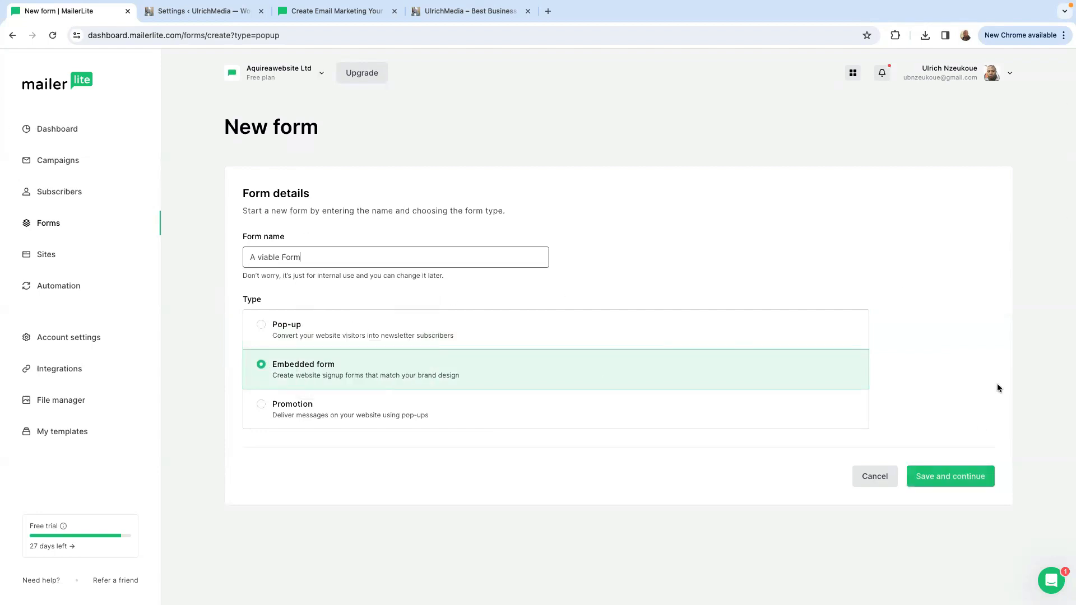
click(949, 476)
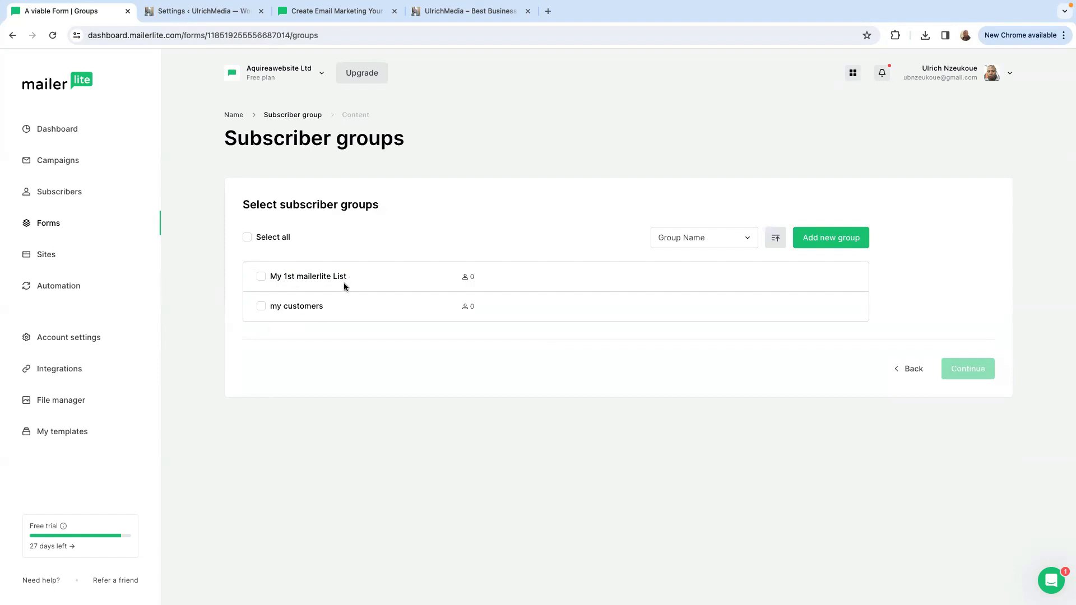
click(261, 277)
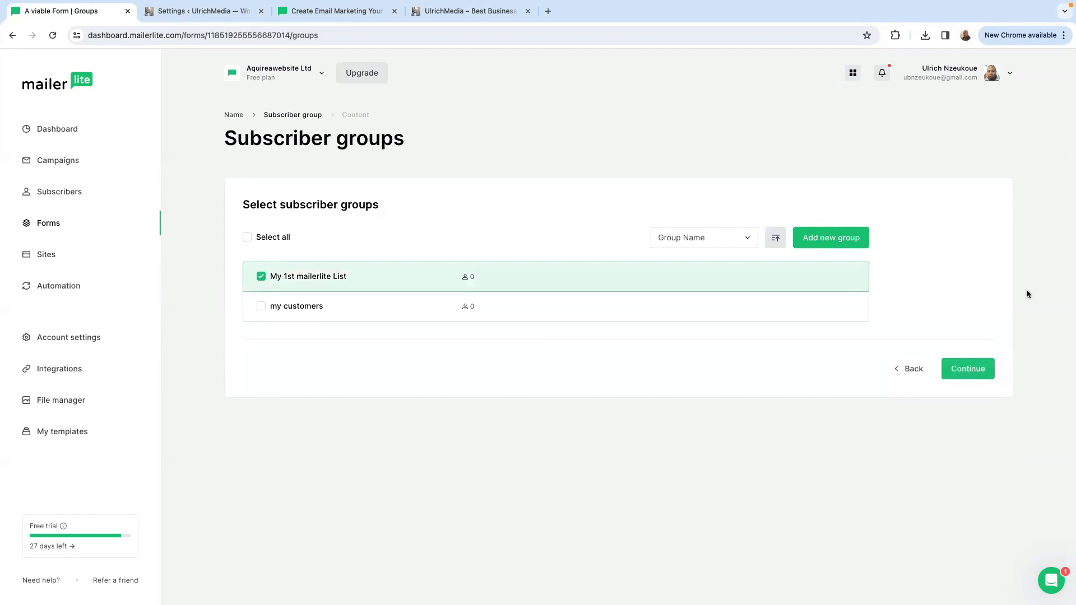
click(973, 370)
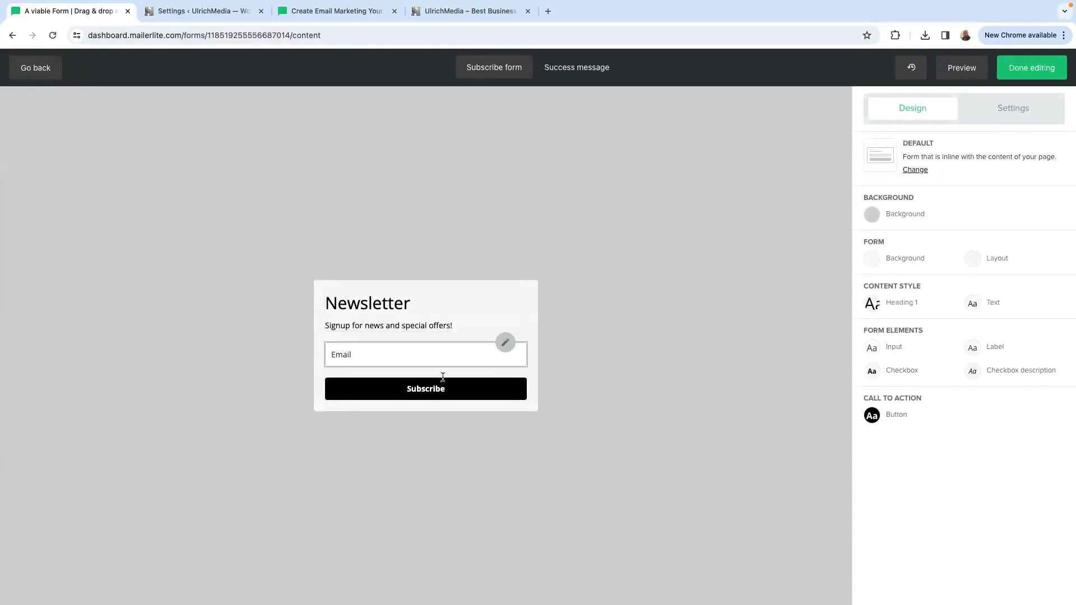
Change the form's heading to "My ultimate Hustle Guide" and its text to "stay in touch for educational content".
click(480, 292)
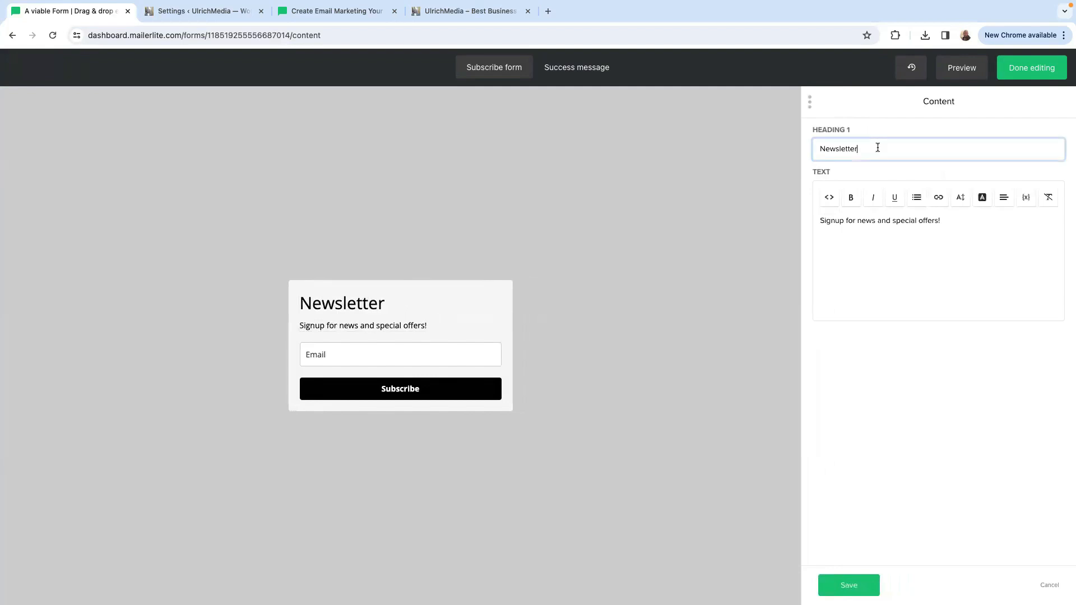
key(BackSpace)
key(BackSpace)
key(BackSpace)
key(BackSpace)
key(BackSpace)
key(BackSpace)
key(BackSpace)
key(BackSpace)
key(BackSpace)
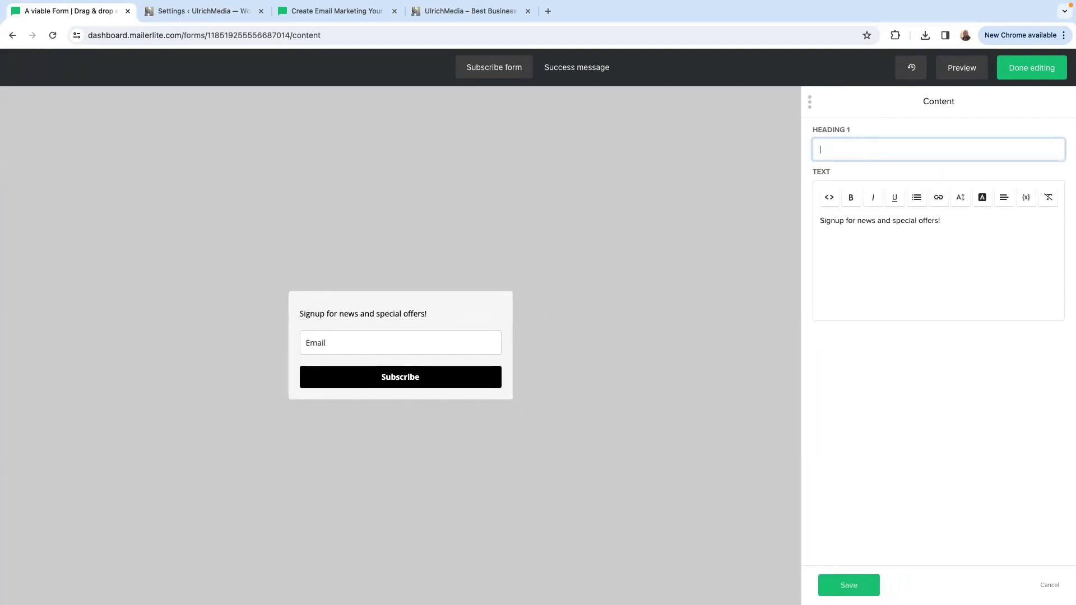
key(ctrl+v)
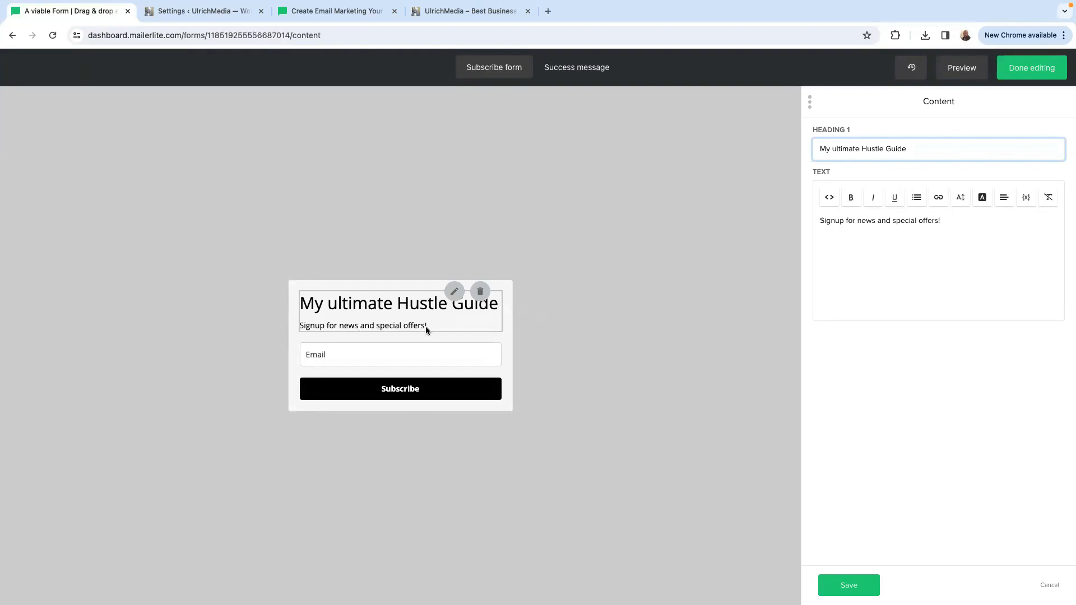
click(949, 225)
key(BackSpace)
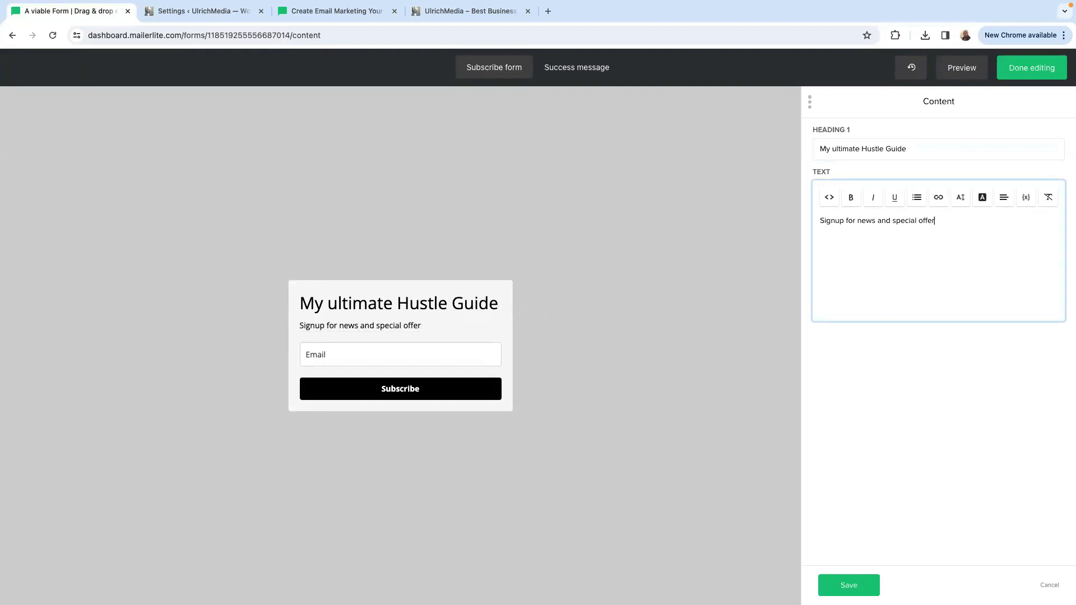
key(ctrl+a)
text(stay in touch for educational content)
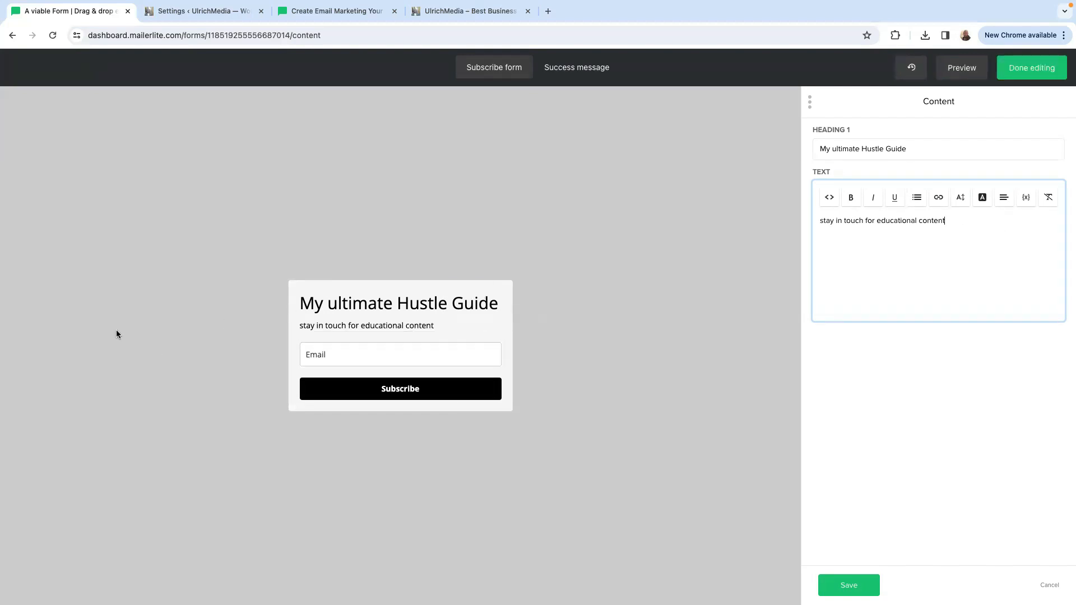
Check the label of the signup form's Email field and add a Name field below it.
mouse_move(312, 353)
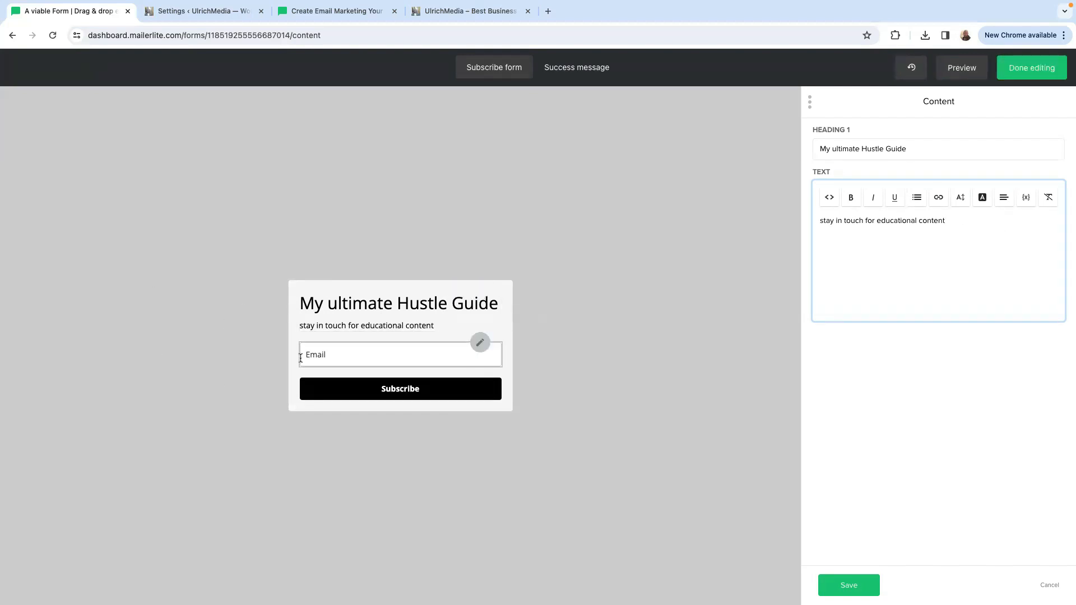
click(479, 344)
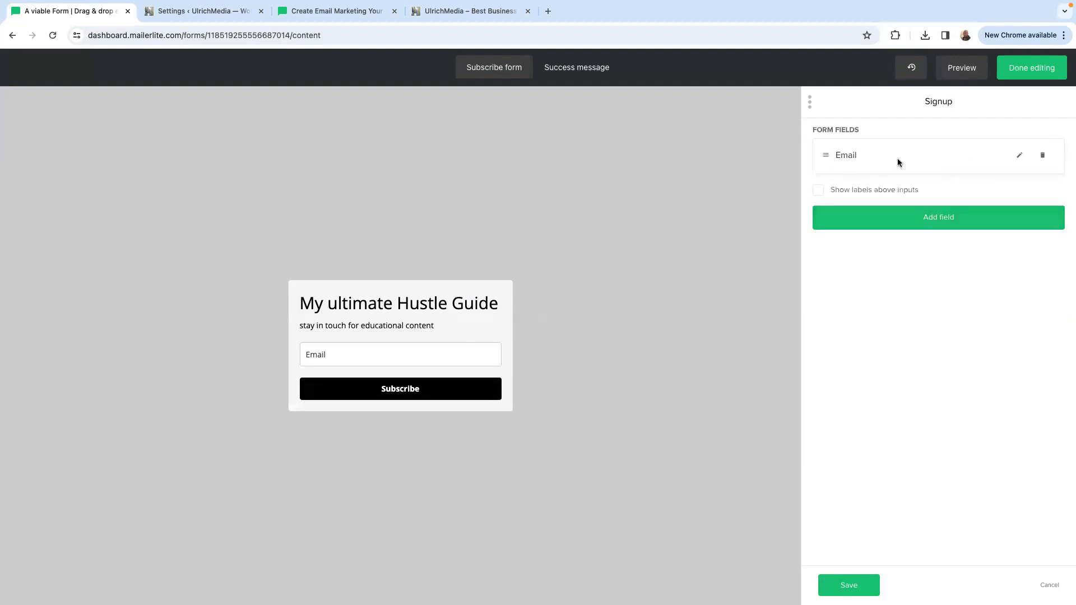
click(1020, 157)
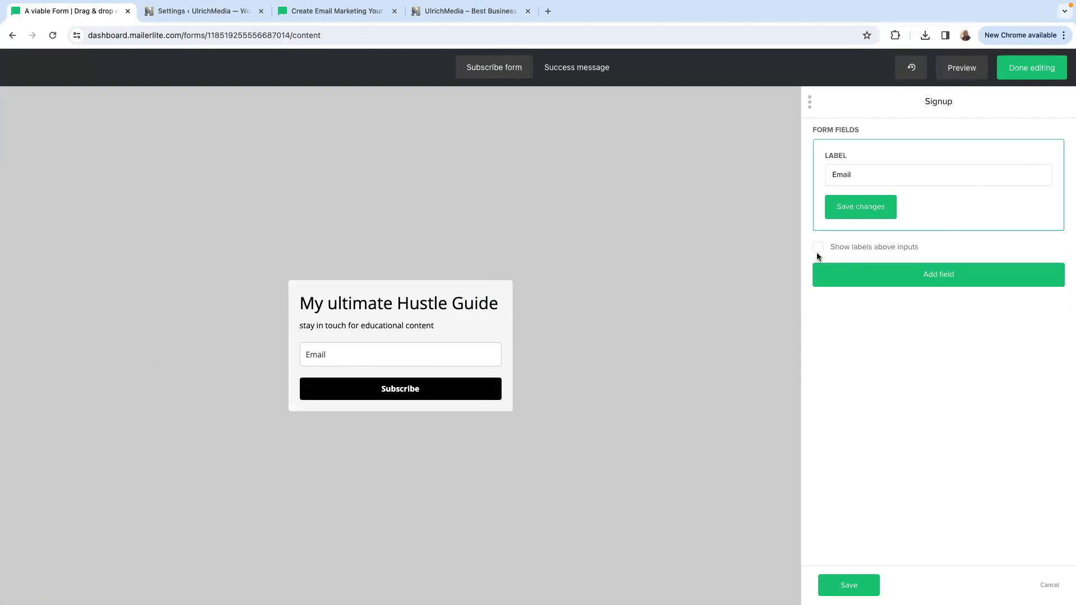
click(859, 176)
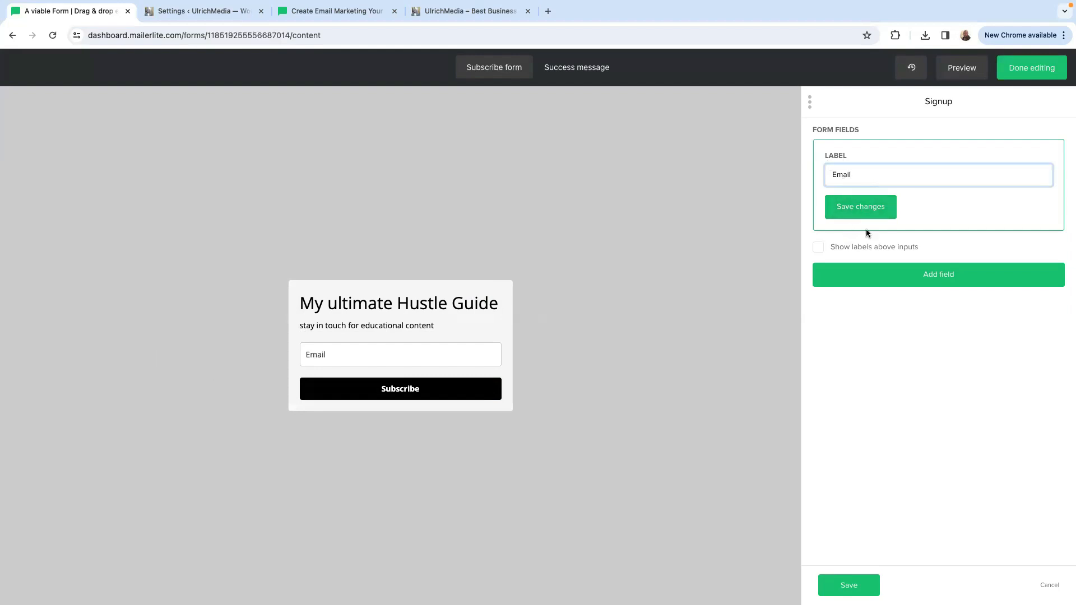
click(934, 278)
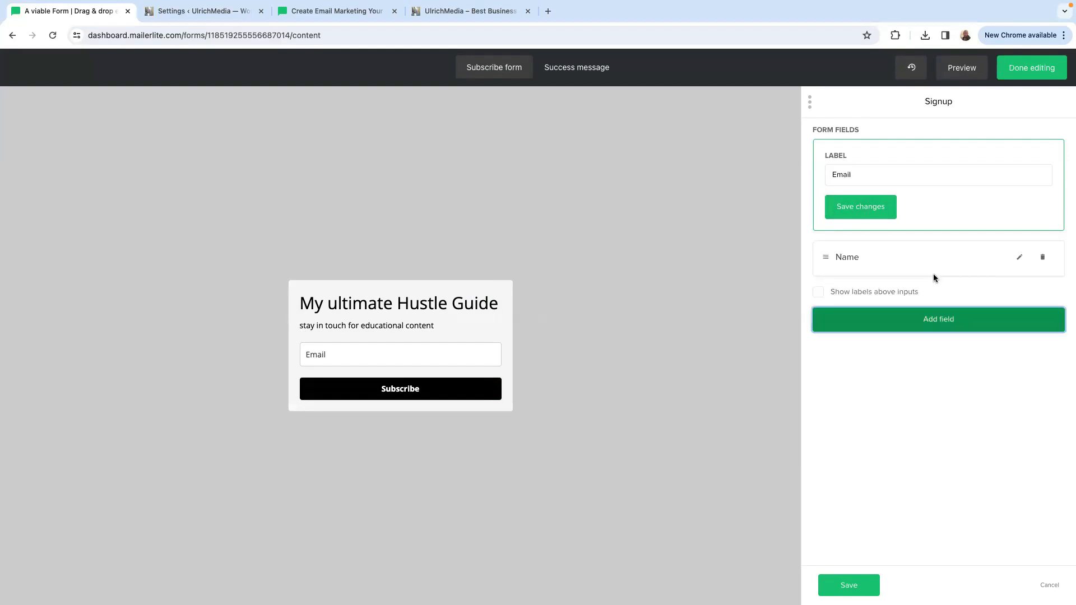
Examine the Name field's label and the other subscriber fields that can be chosen for it.
click(1019, 256)
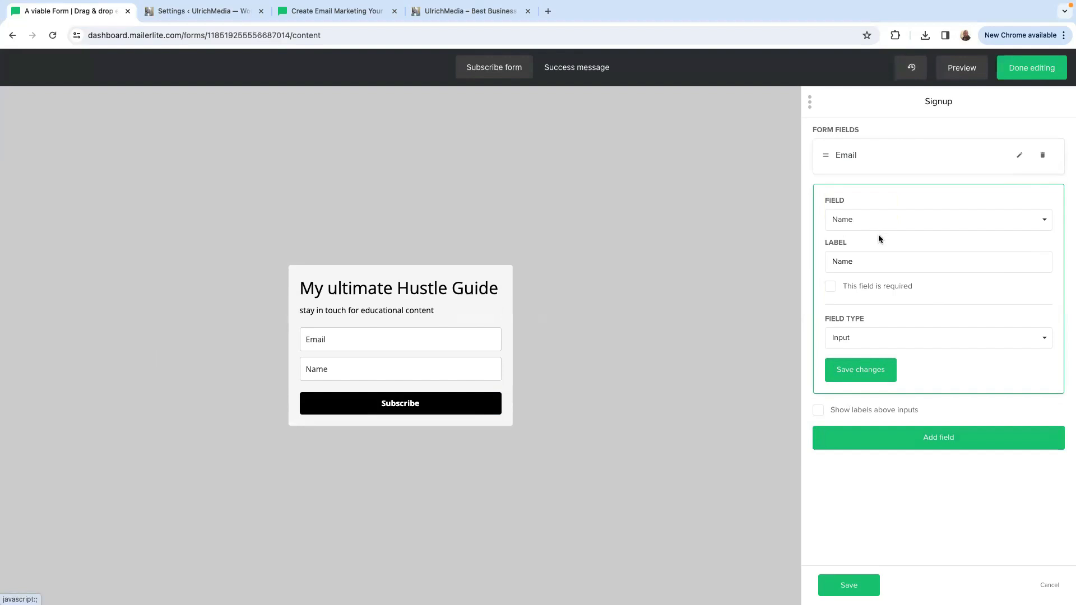
click(866, 264)
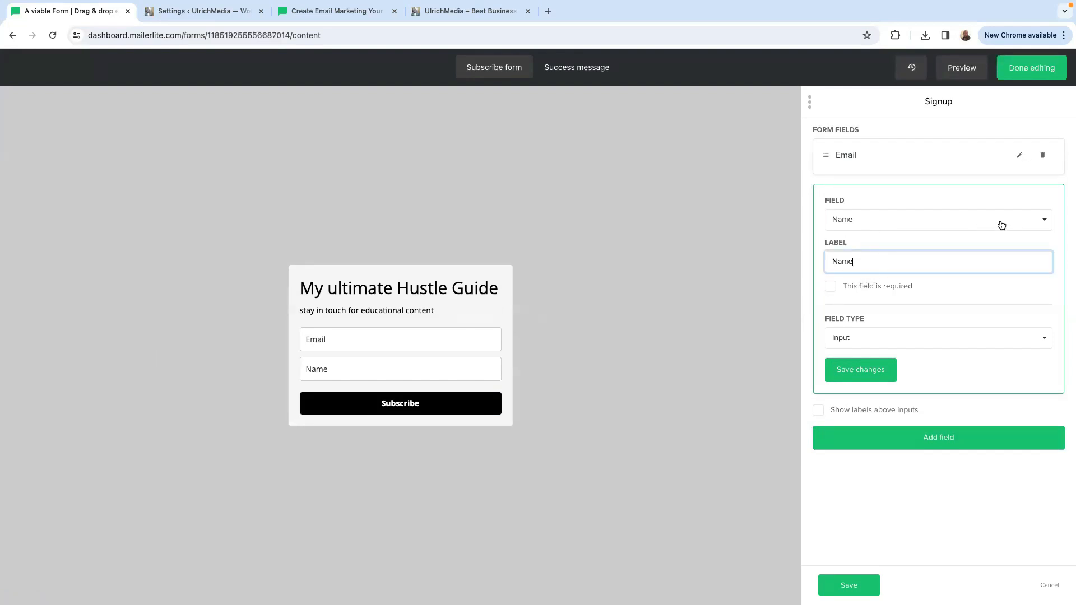
key(BackSpace)
click(1043, 221)
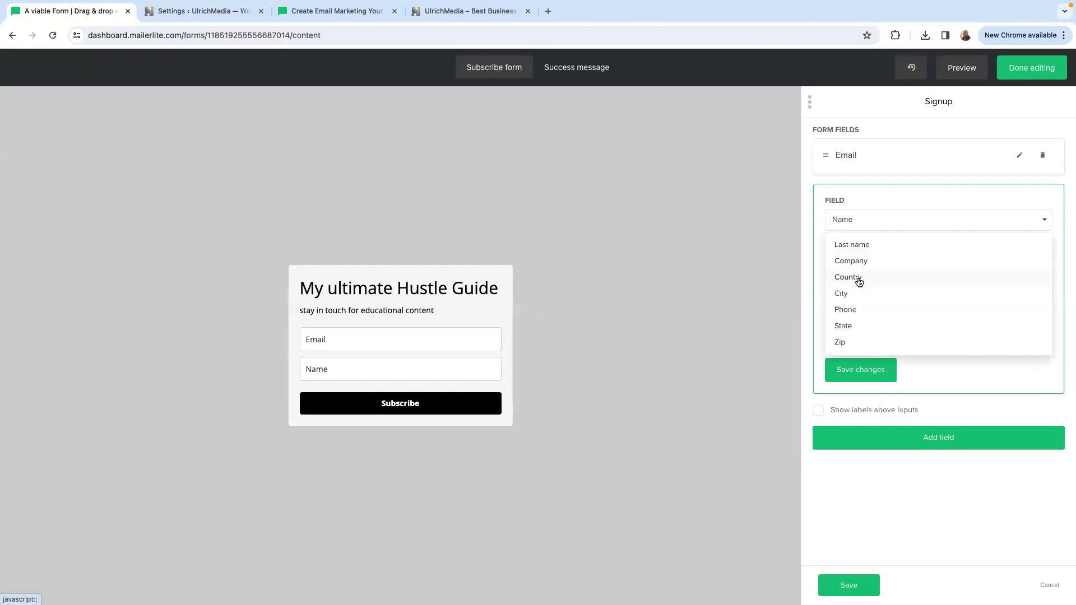
click(818, 230)
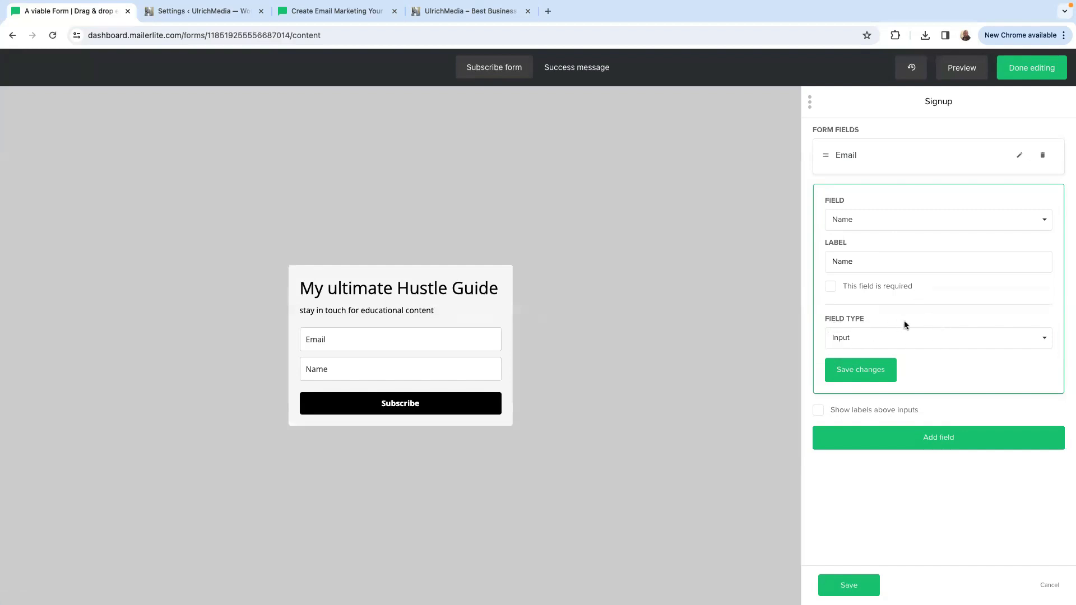
Save the Name field with the Input field type, and move it above the Email field in the signup form.
click(1040, 338)
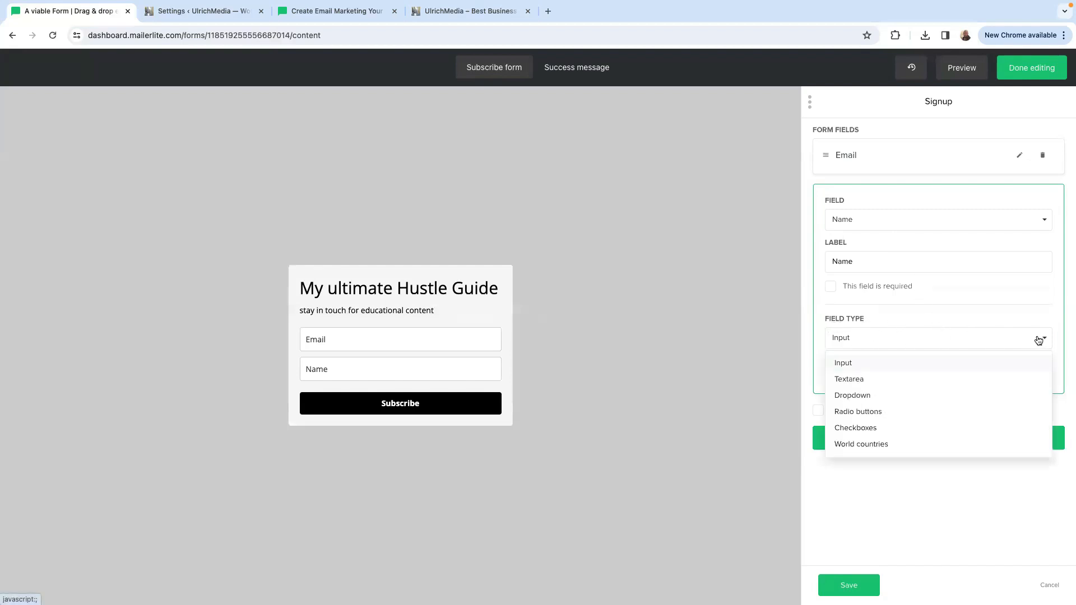
click(1038, 341)
click(853, 377)
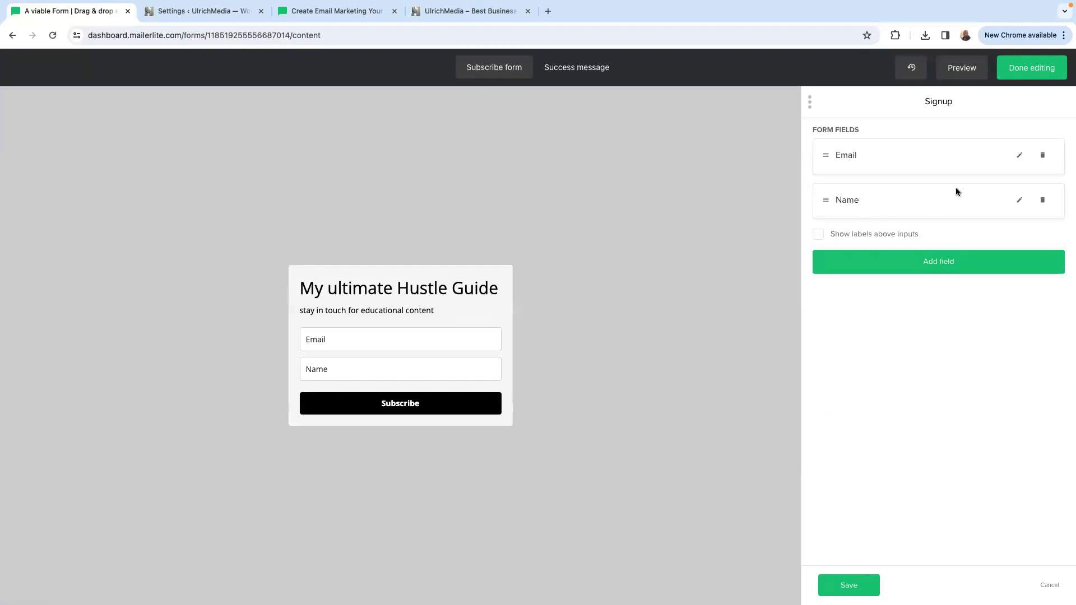
drag(825, 201, 823, 151)
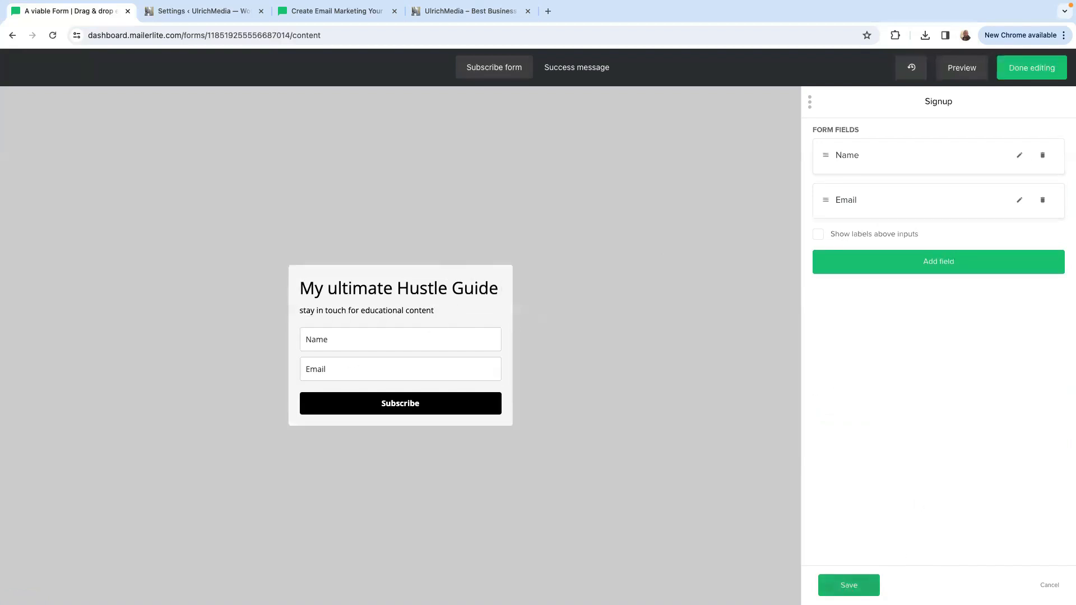
click(848, 585)
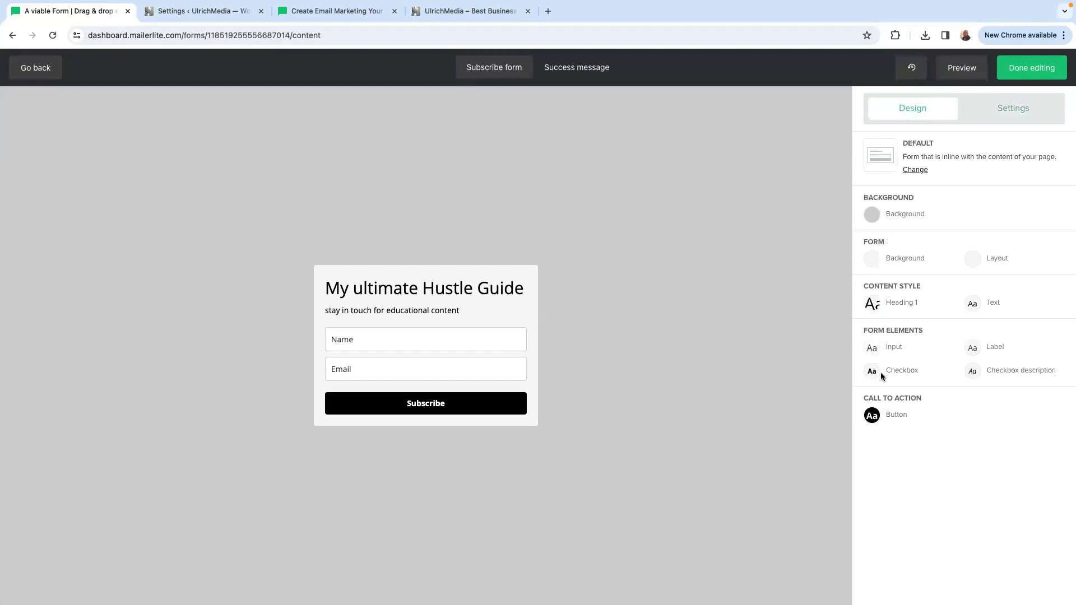
Set the preview background color behind the form to teal #6fb0ad.
click(872, 214)
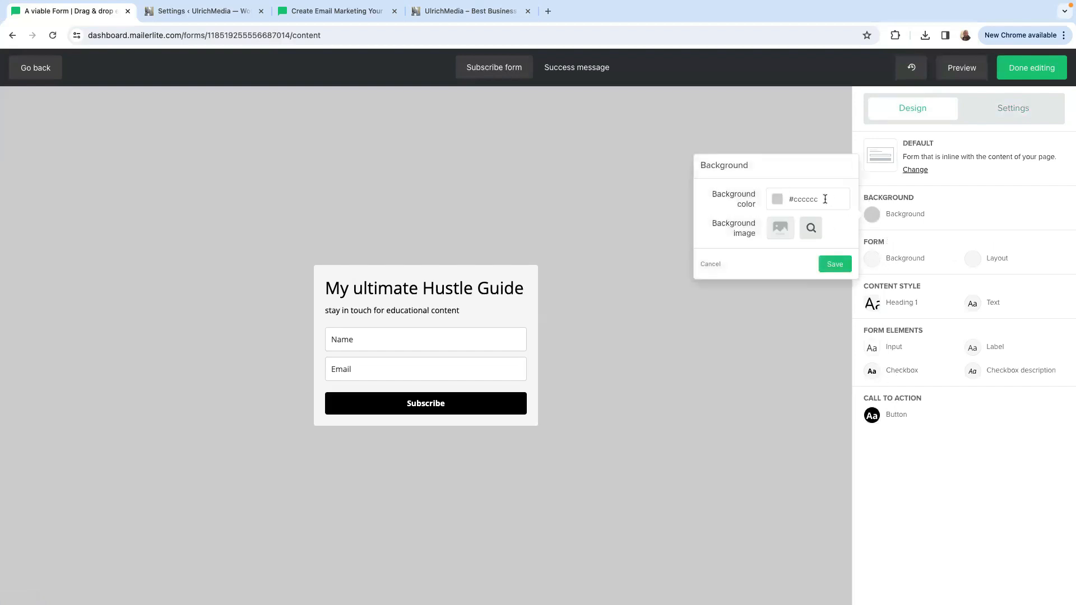
click(778, 200)
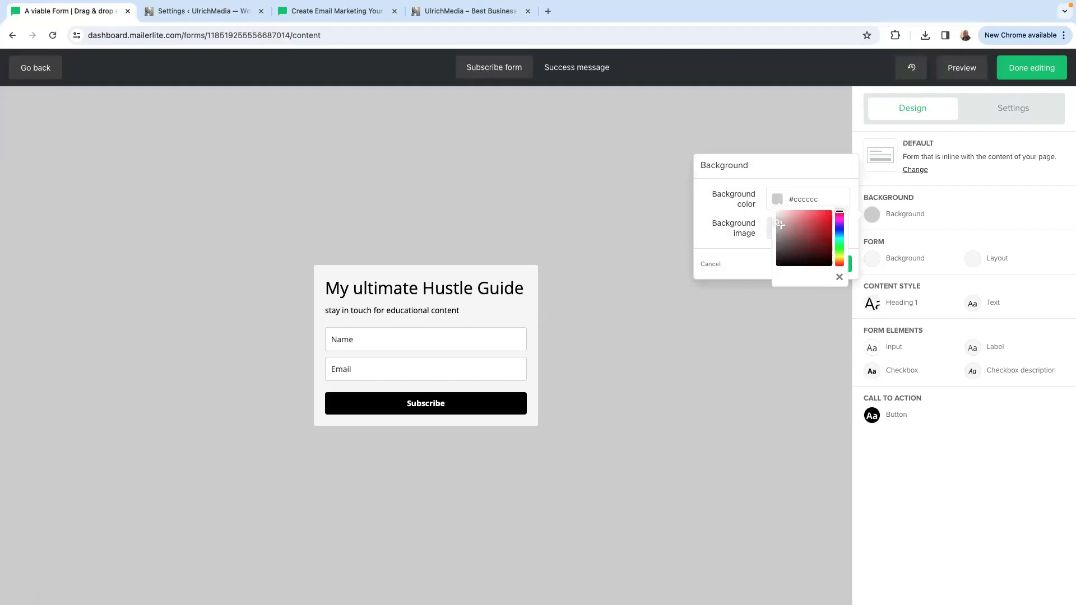
click(797, 228)
click(839, 239)
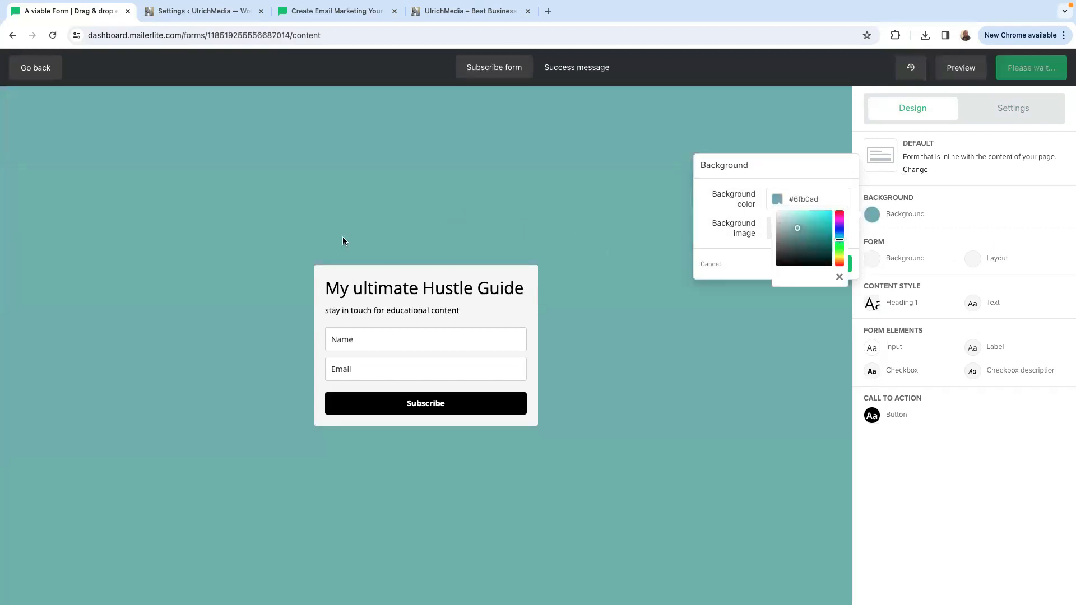
click(711, 212)
Try the food photo "Screenshot 2024-04-10 at 09.50.06.png" as the background image and remove it again.
click(783, 228)
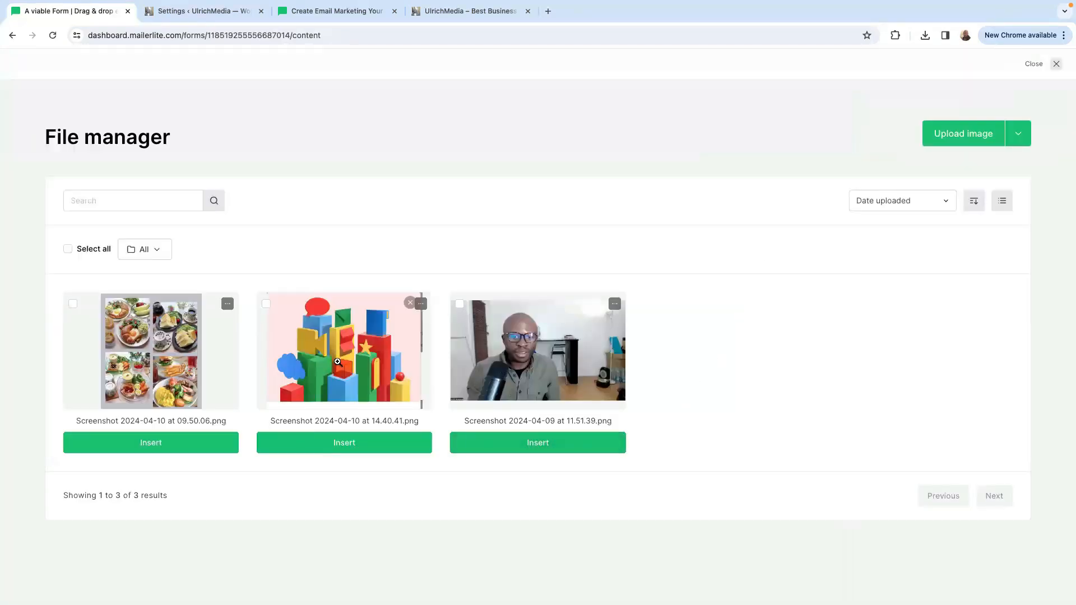
click(163, 366)
click(147, 443)
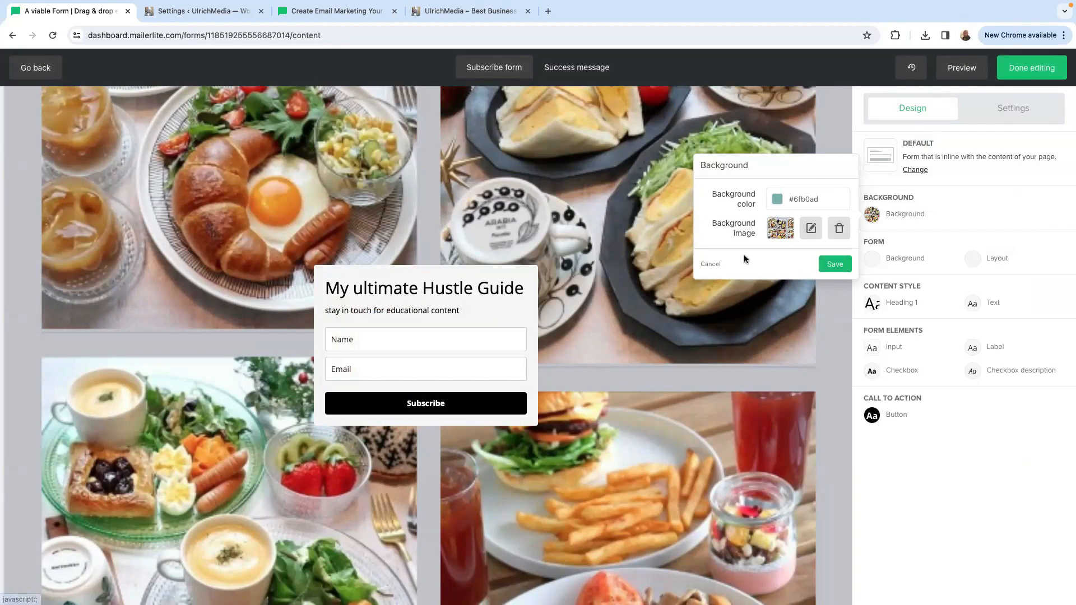
click(779, 229)
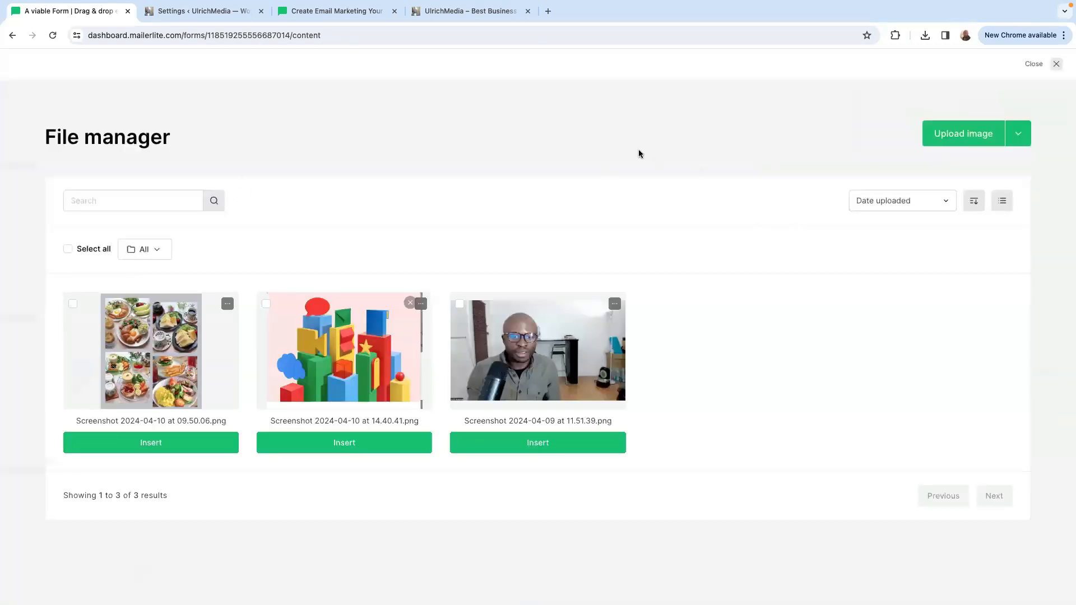
click(1055, 64)
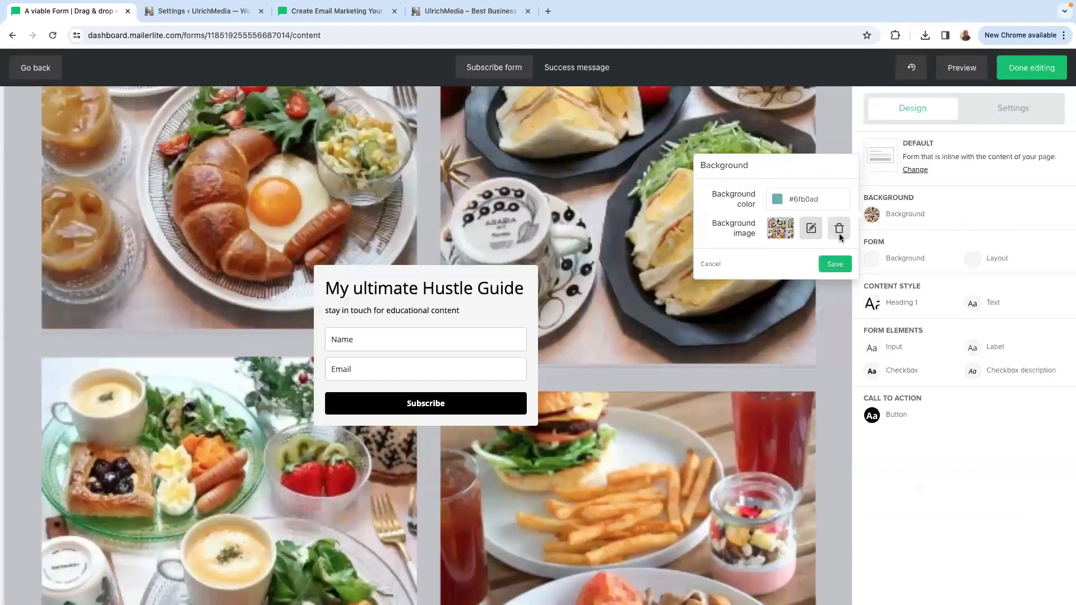
click(839, 231)
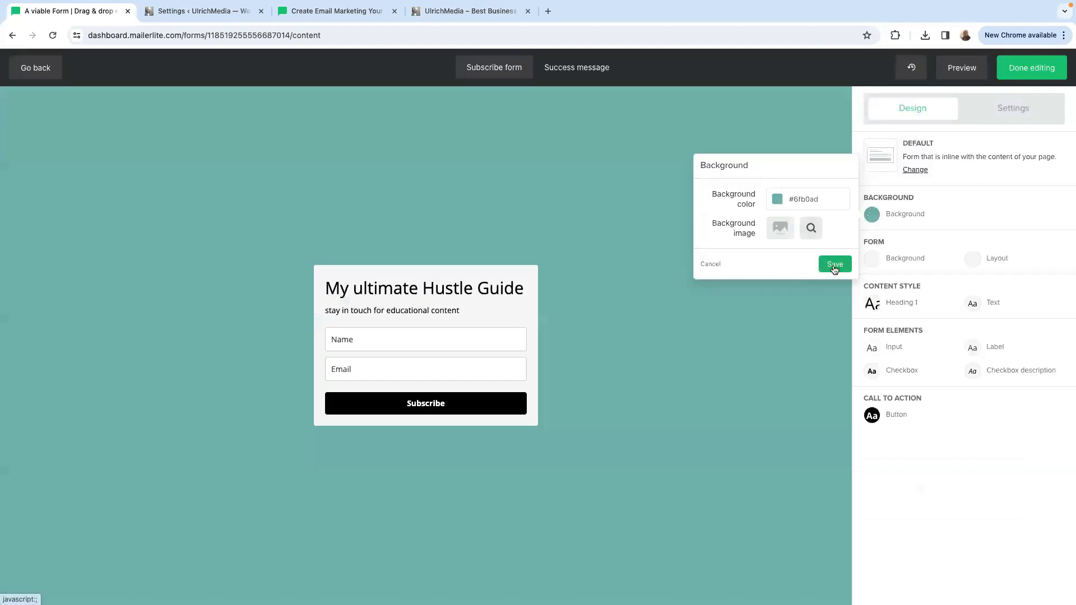
Save the teal preview background and set the signup form's own background color to light yellow #f5f393.
click(835, 266)
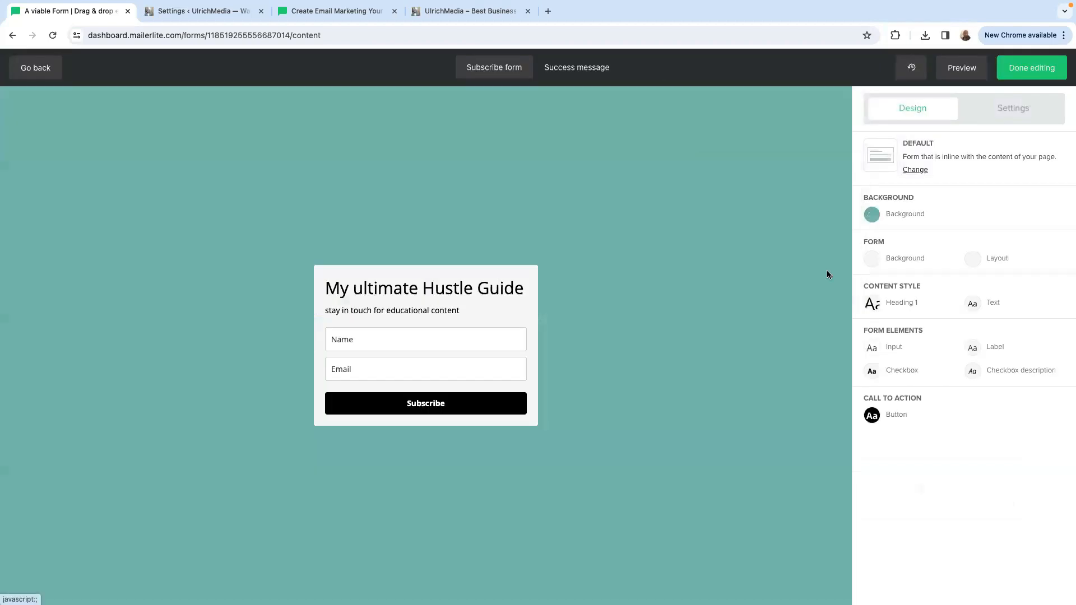
click(873, 260)
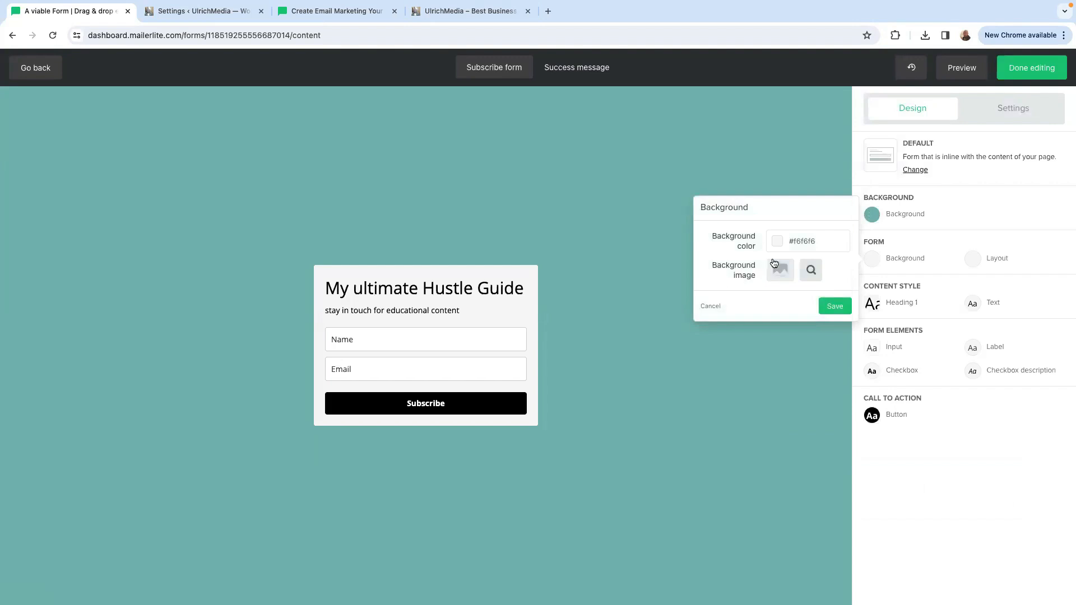
click(777, 242)
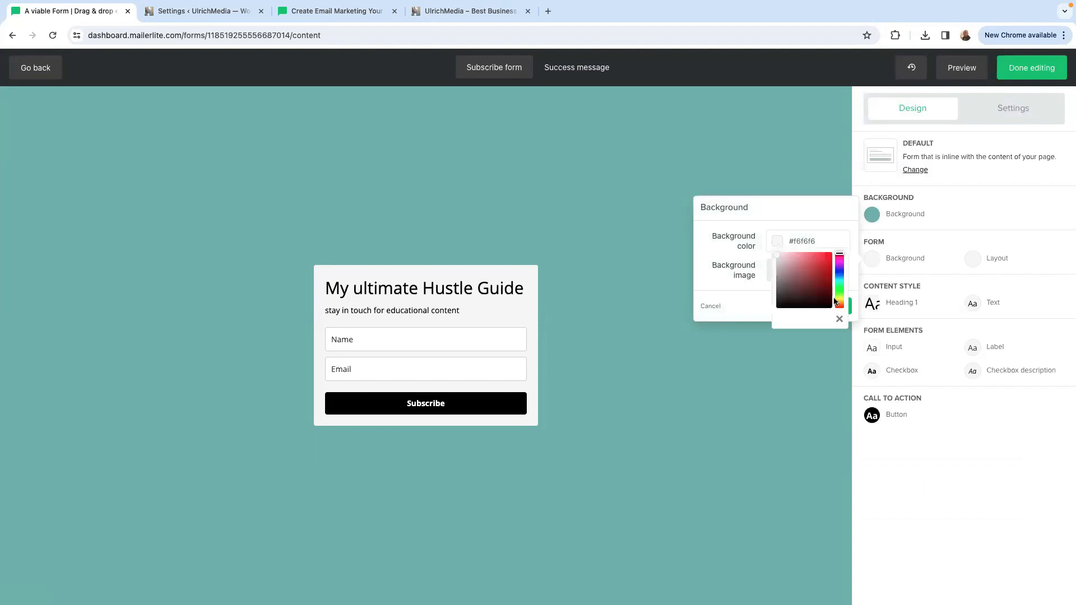
mouse_move(838, 255)
mouse_down()
mouse_move(838, 275)
mouse_move(794, 267)
mouse_move(838, 301)
mouse_up()
click(791, 264)
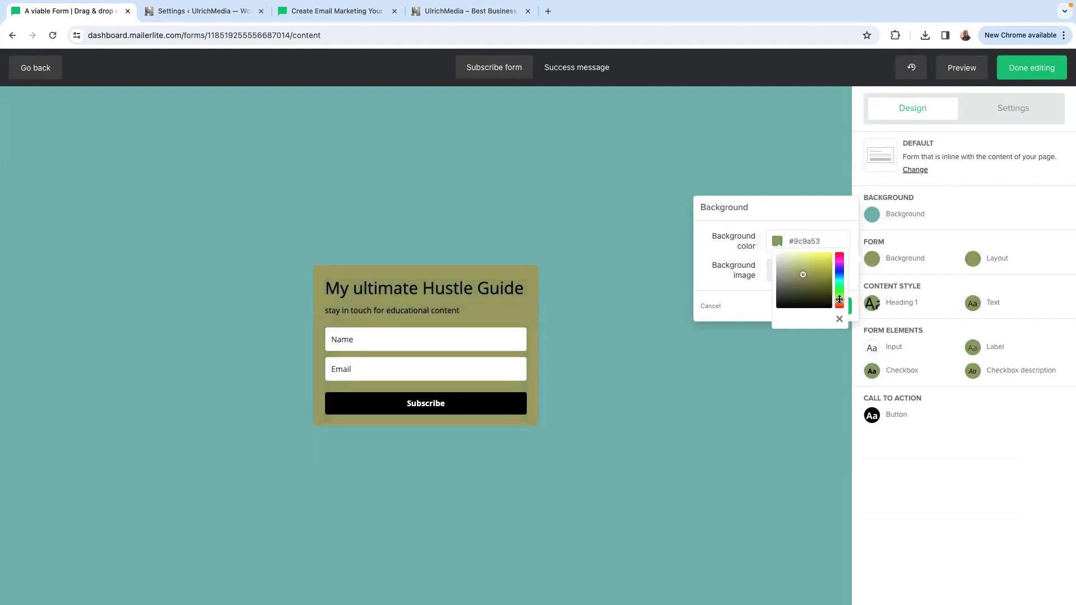
click(805, 271)
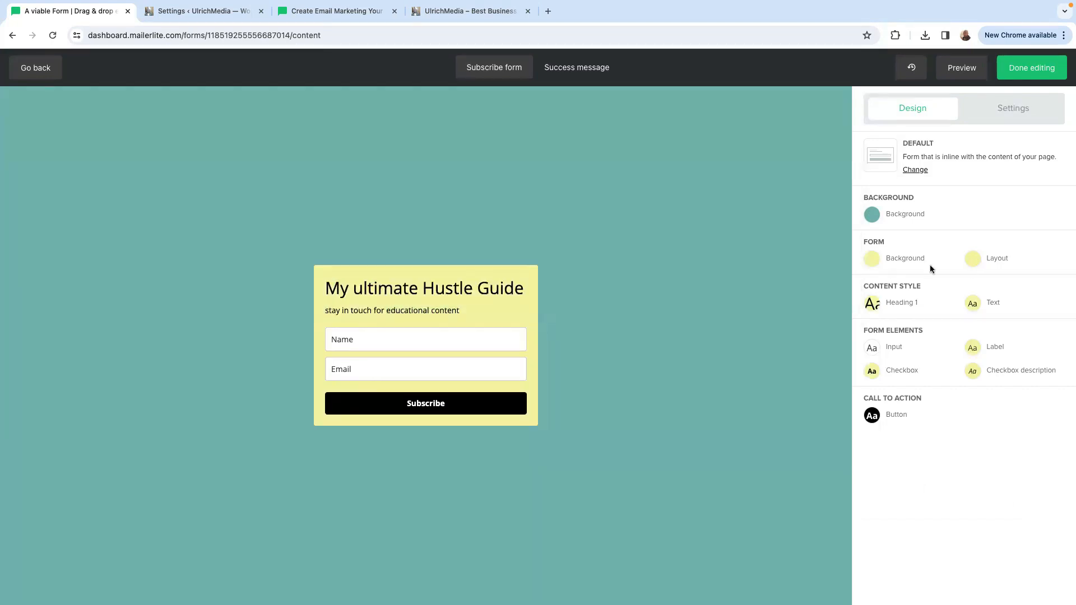
Try the food photo "Screenshot 2024-04-10 at 09.50.06.png" as the form's own background image.
click(875, 263)
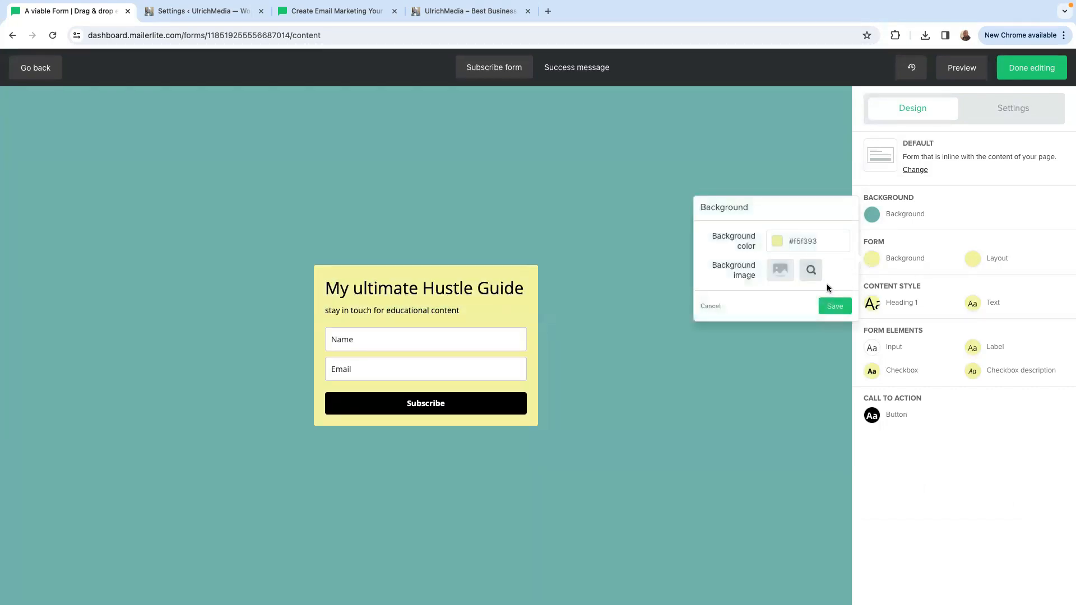
click(780, 271)
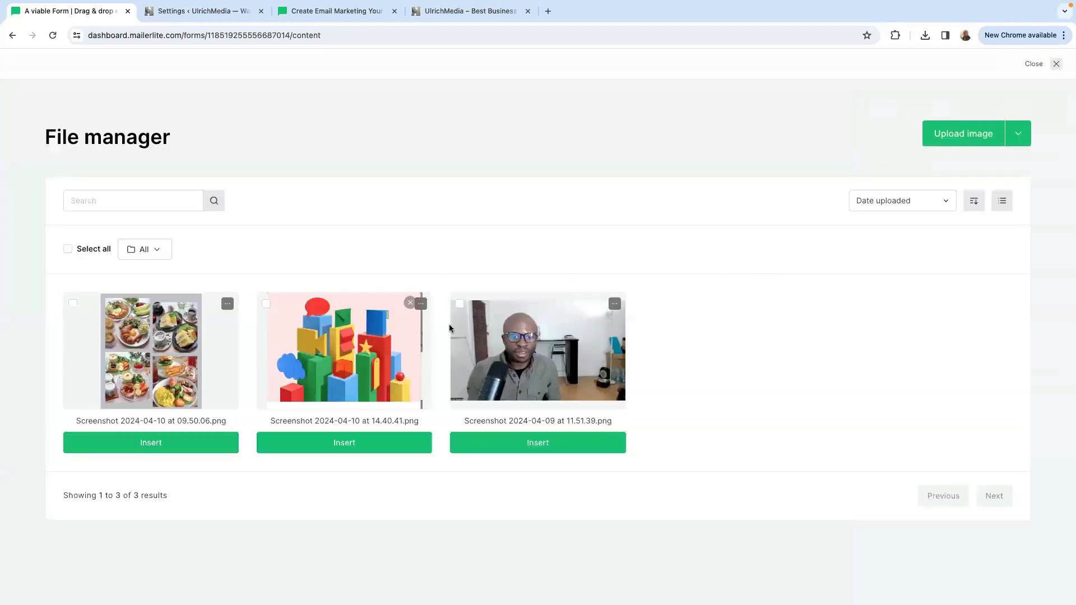
click(157, 364)
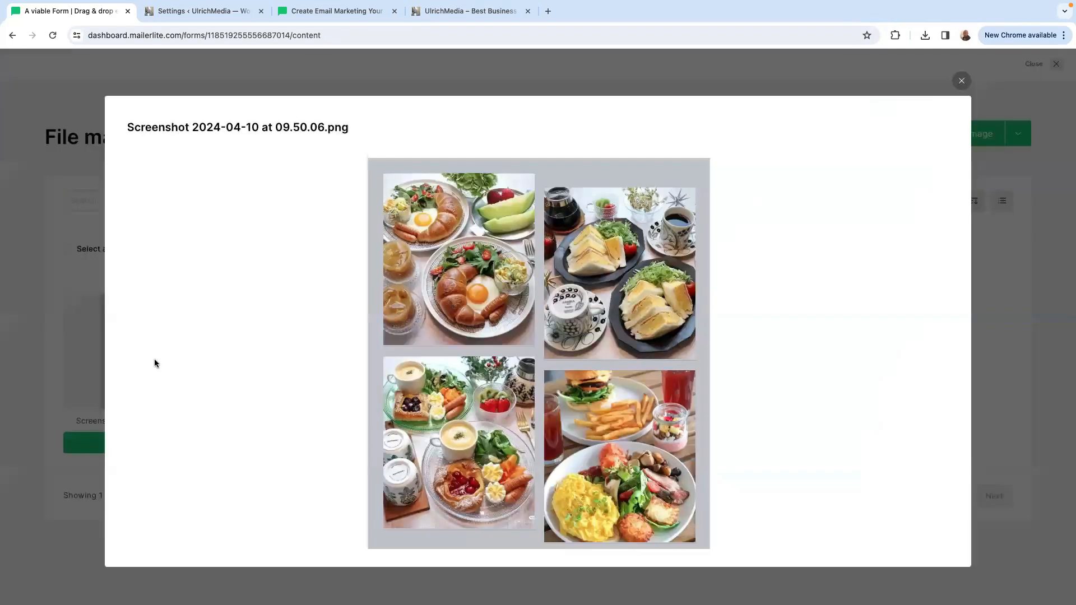
click(962, 80)
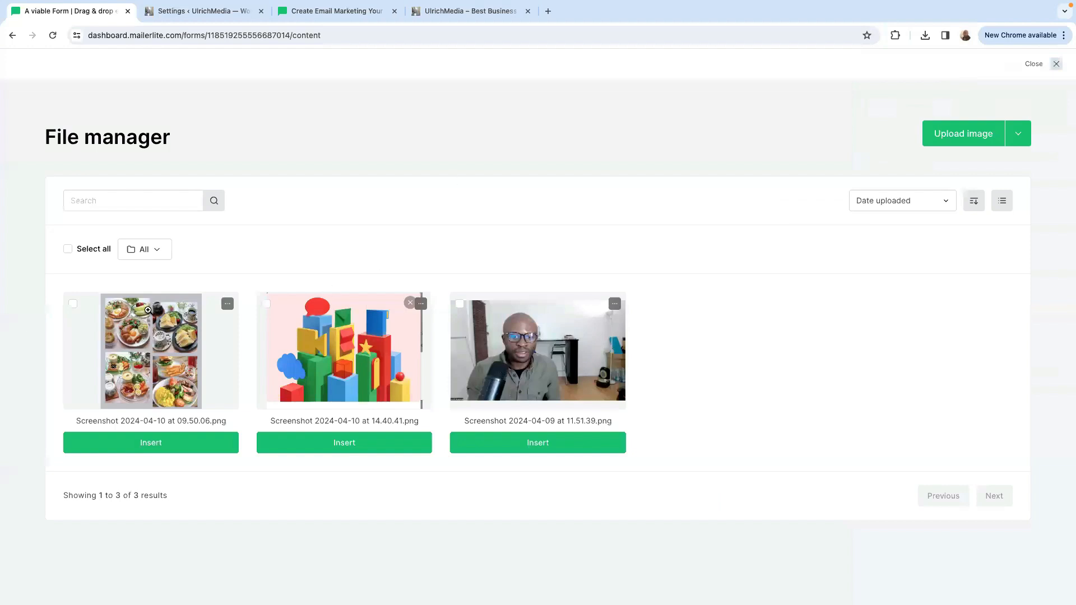
click(73, 305)
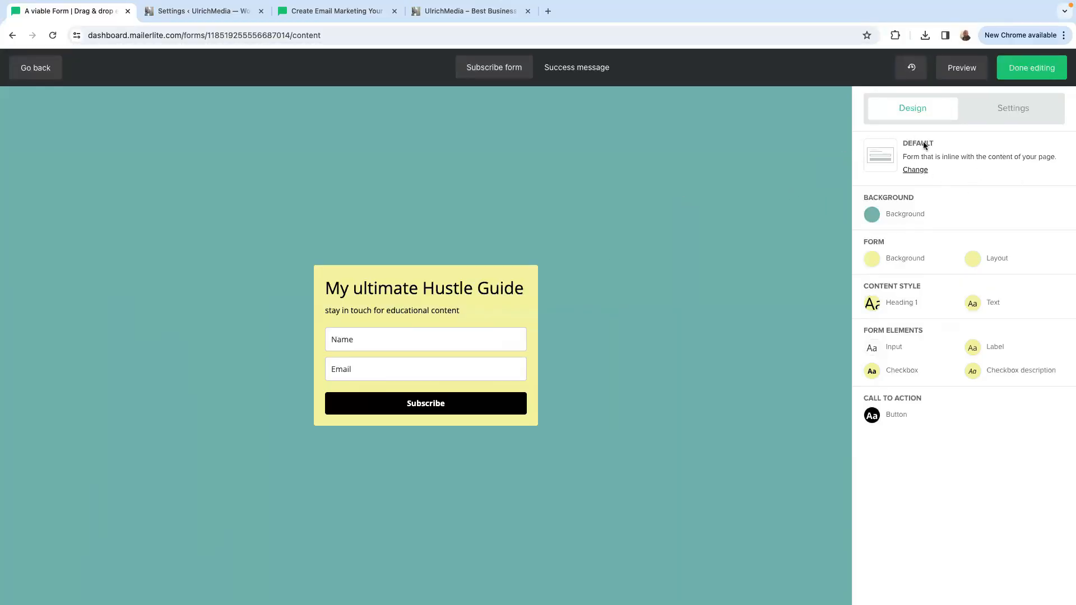
Change the form type, trying the Horizontal layout and then selecting the Card layout.
click(915, 171)
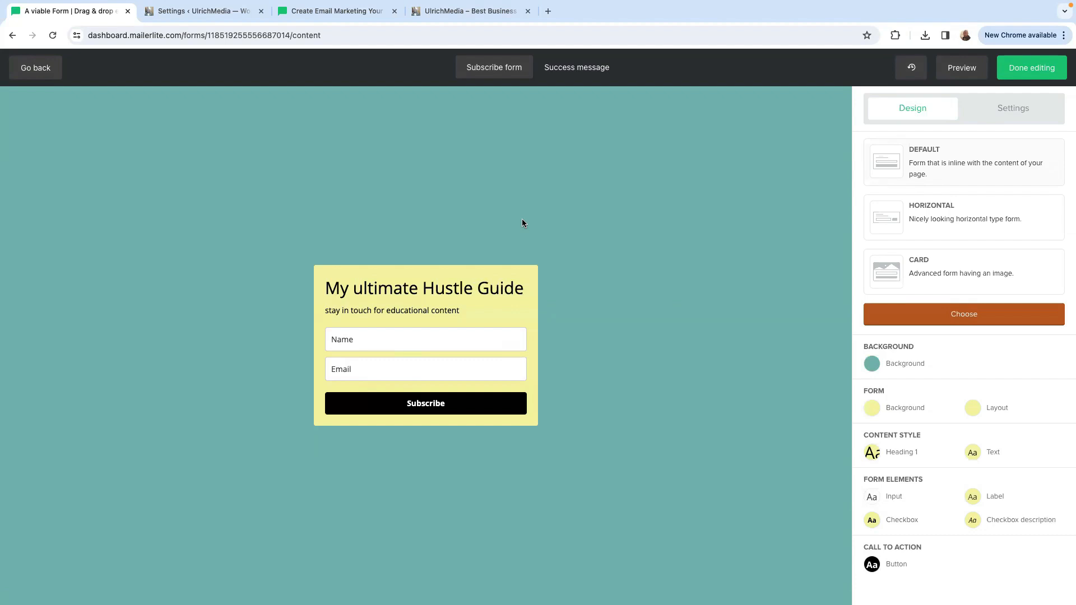
click(900, 219)
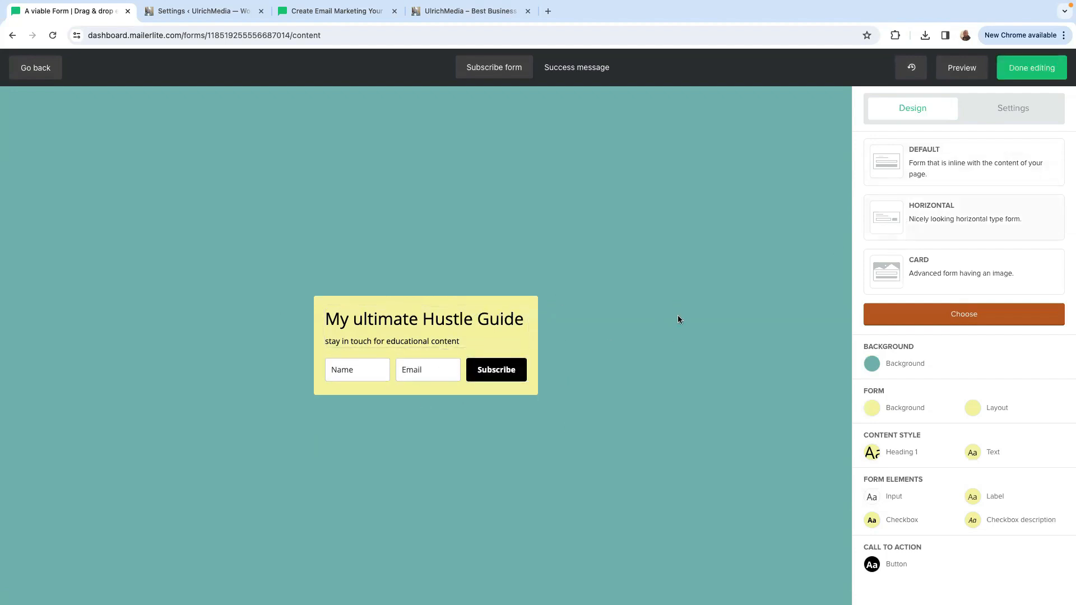
click(929, 271)
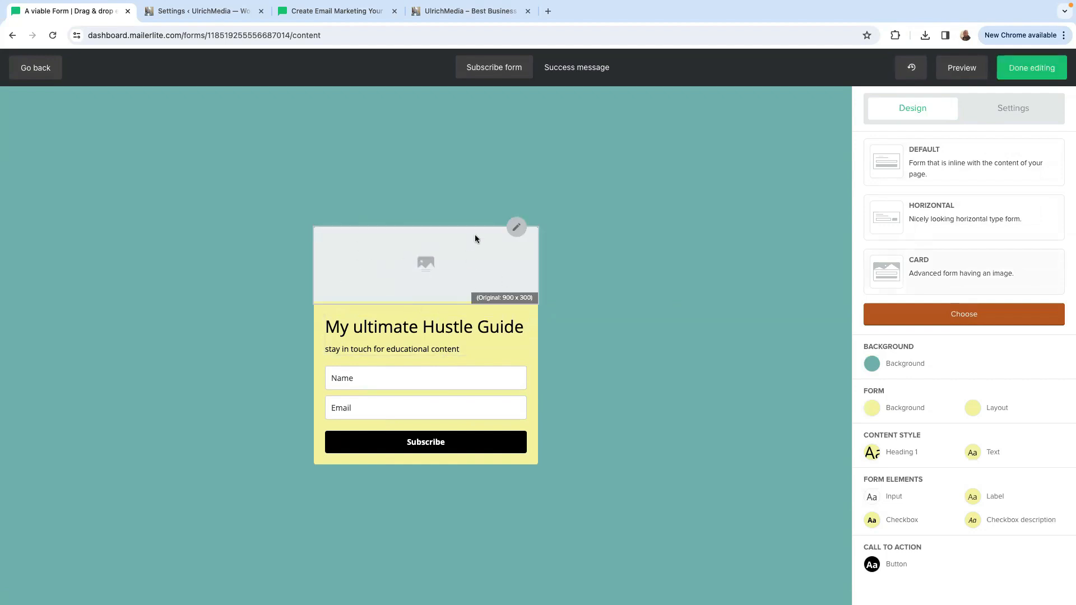
Insert the breakfast photo "Screenshot 2023-10-31 at 00.53.35.png" in the card's image area, save it, and confirm the Card layout.
click(516, 227)
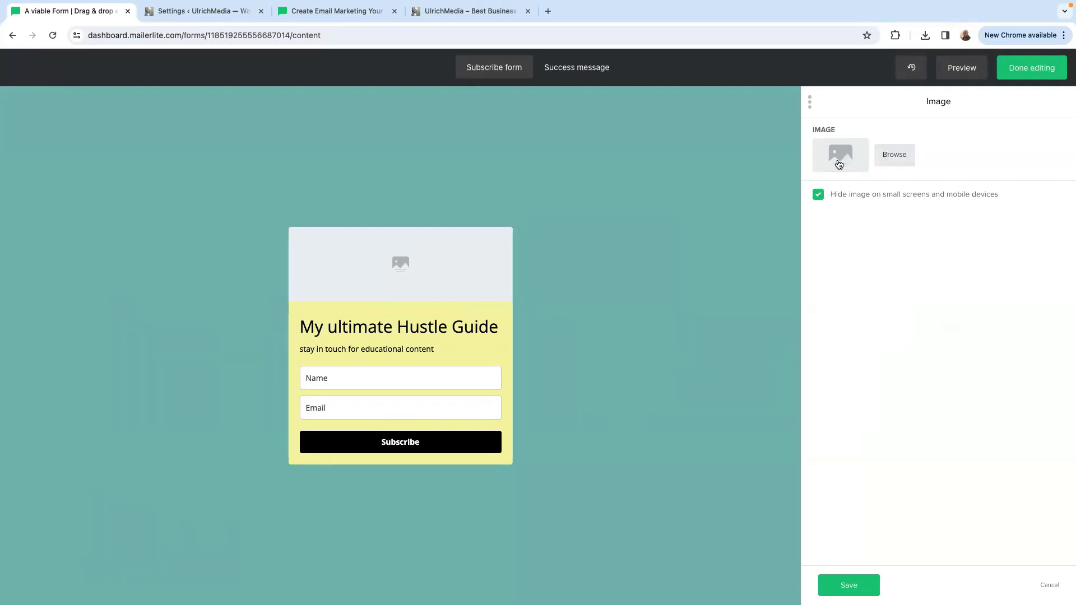
click(852, 155)
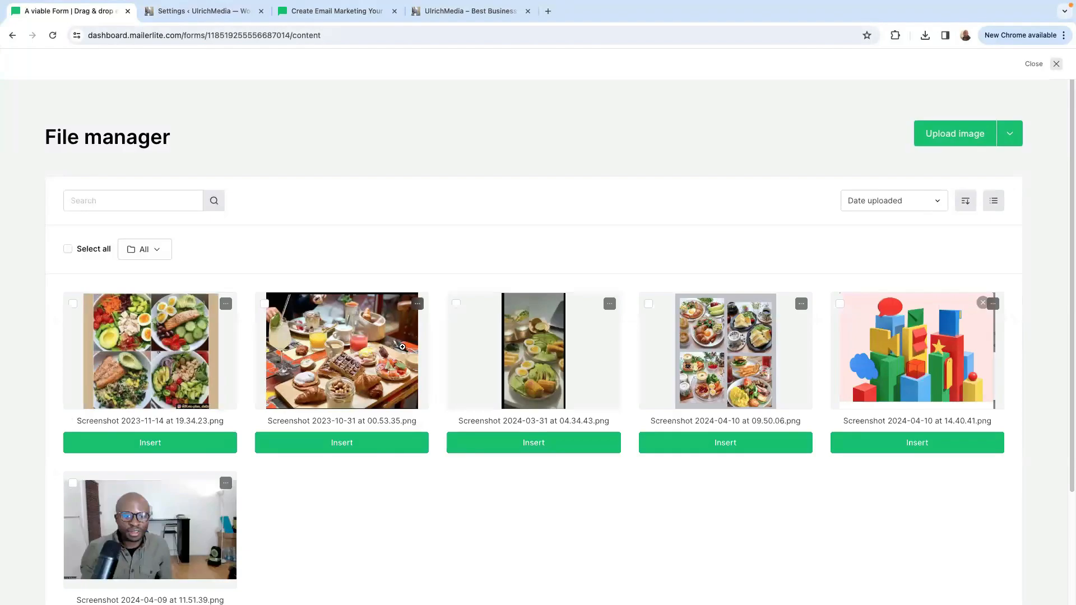
click(328, 368)
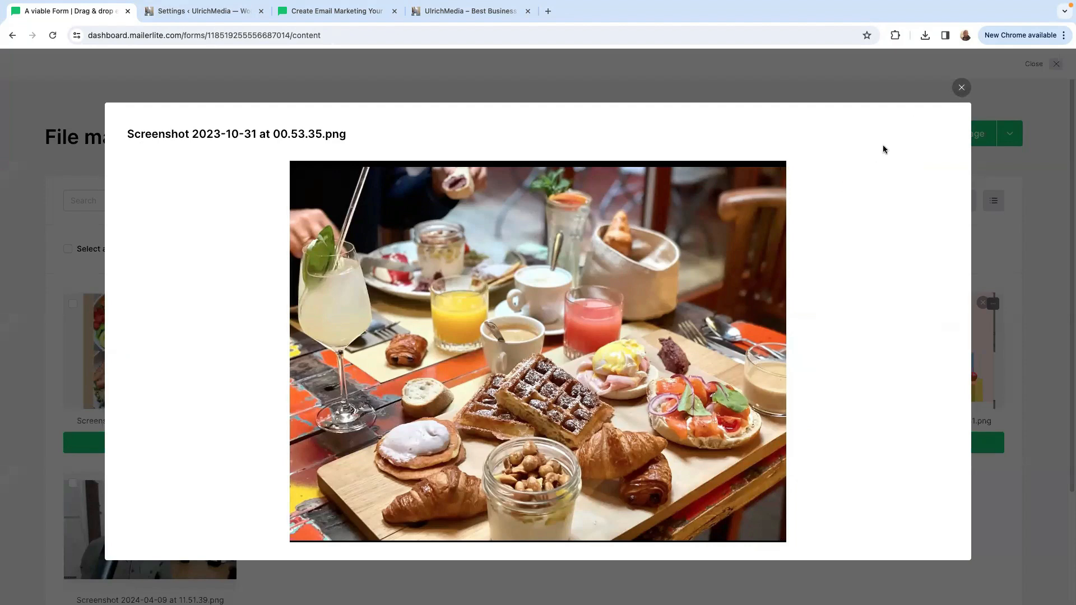
click(962, 88)
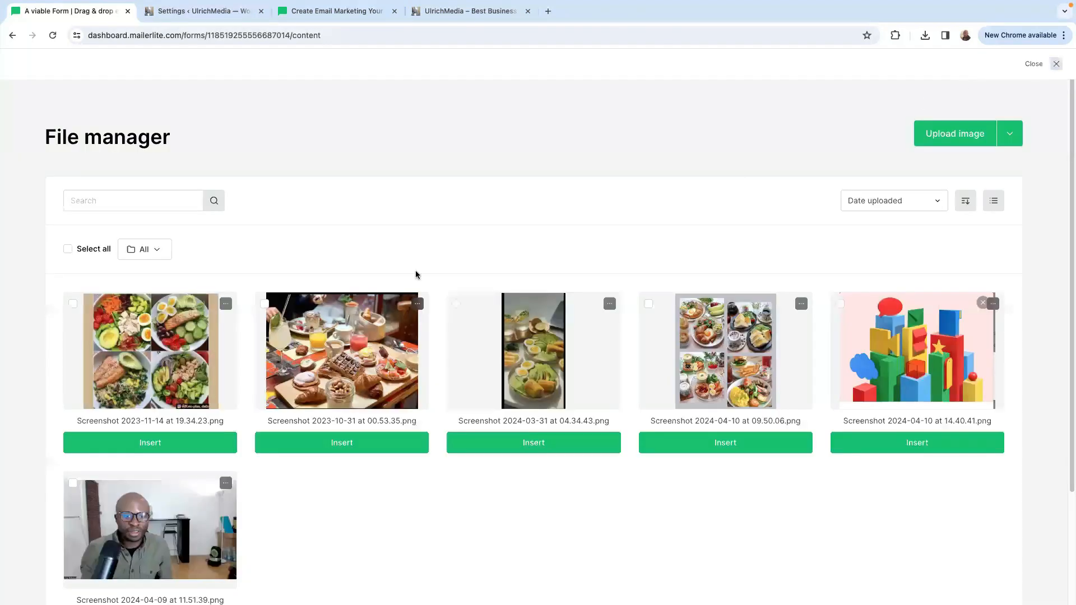
click(264, 304)
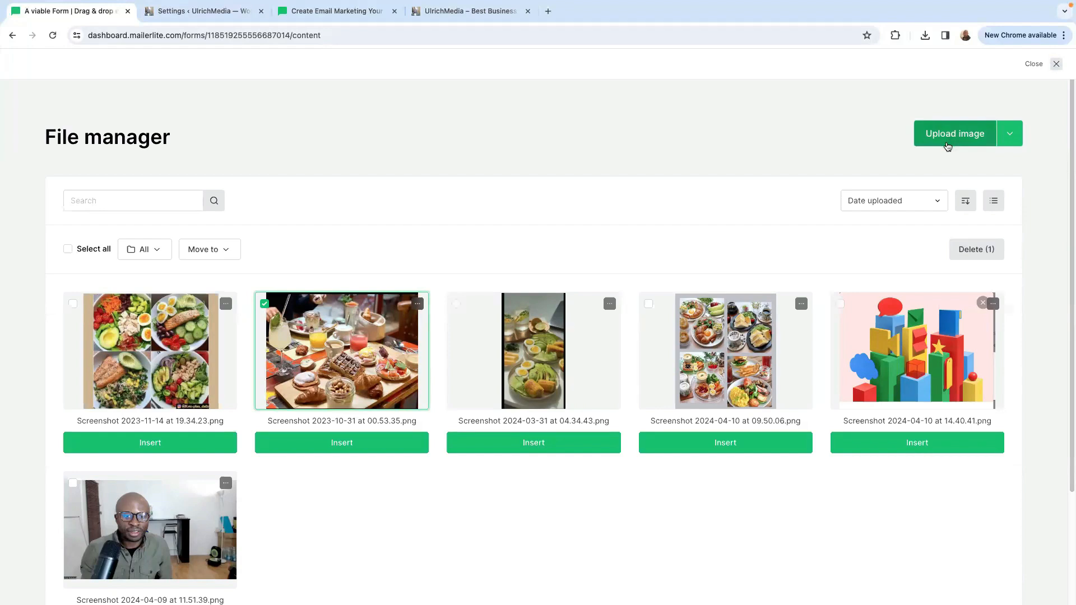
click(334, 443)
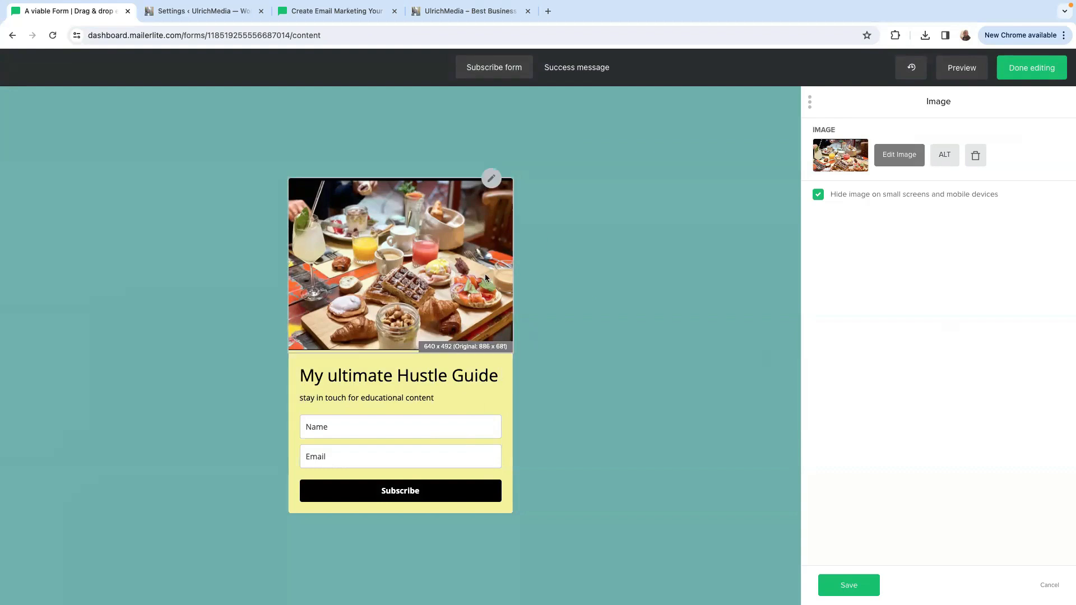
click(848, 585)
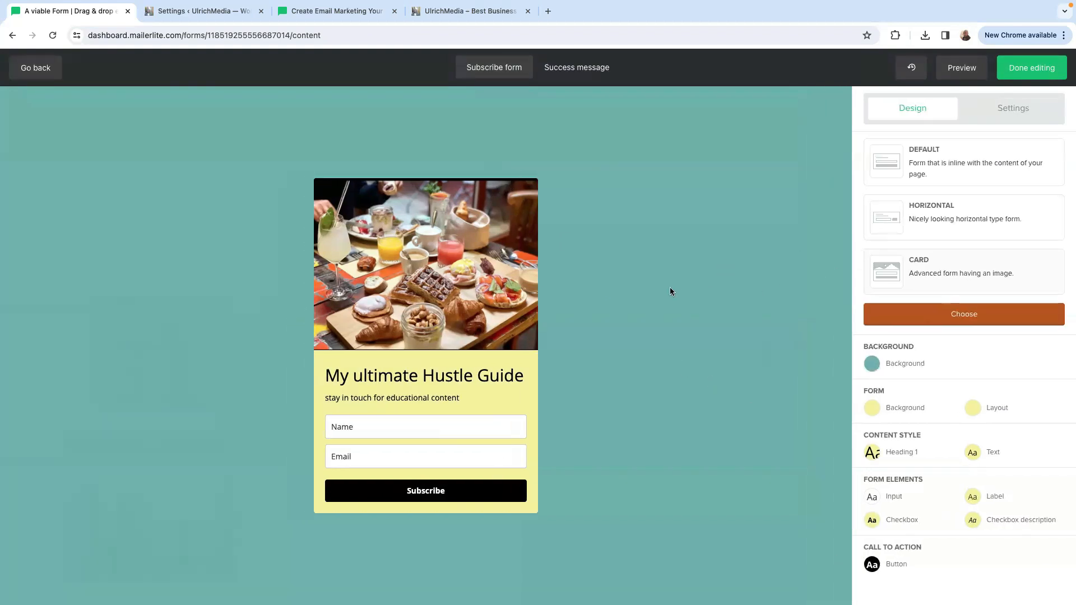
click(901, 308)
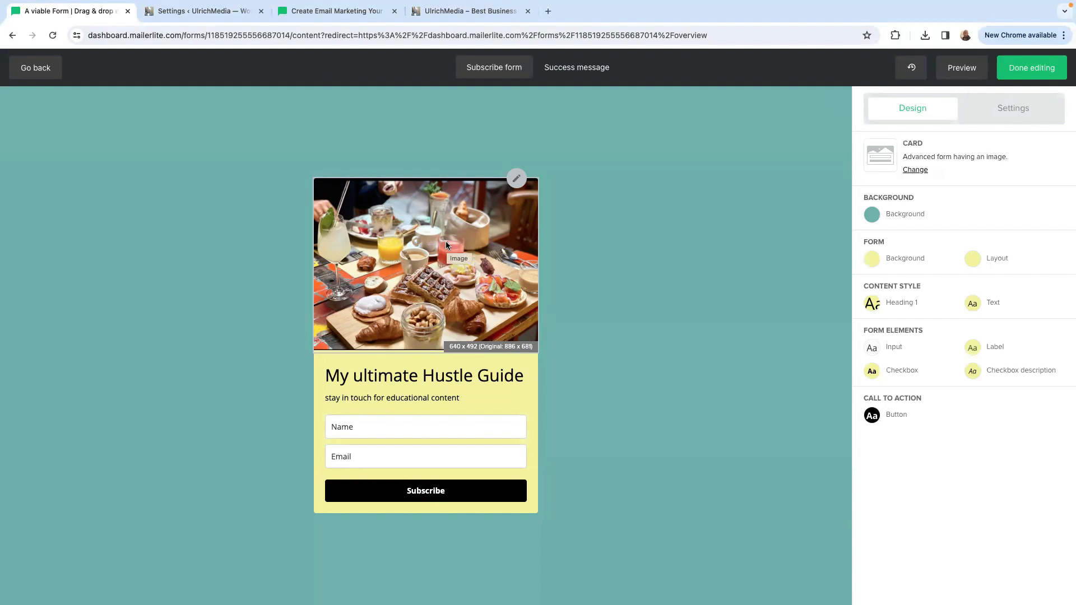
Replace the success message text with "Your Ultimate Hustle Guide is on the way." and save it.
click(572, 69)
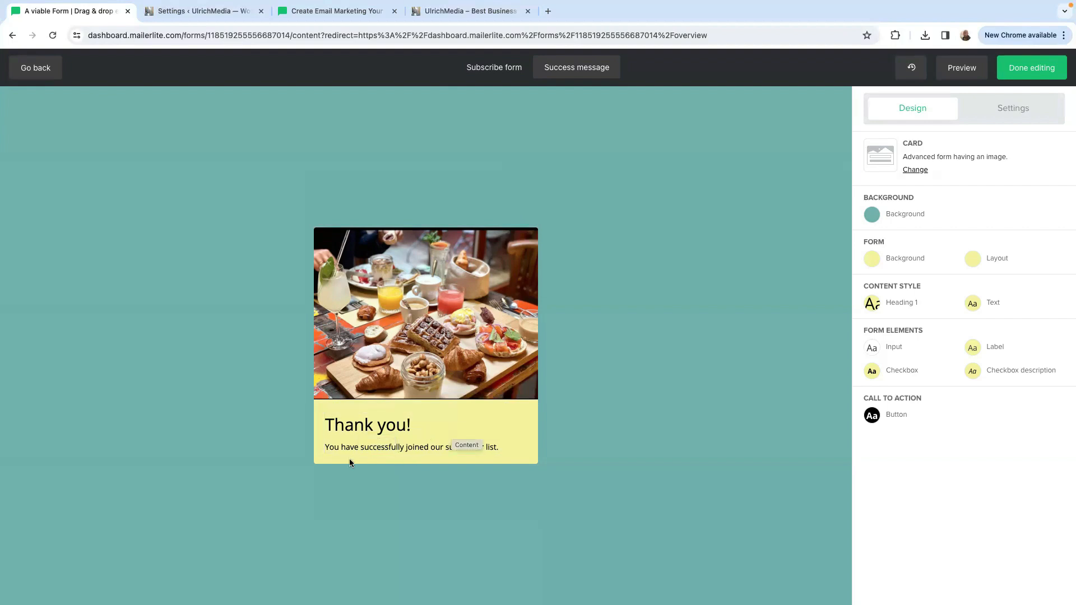
click(499, 446)
click(997, 232)
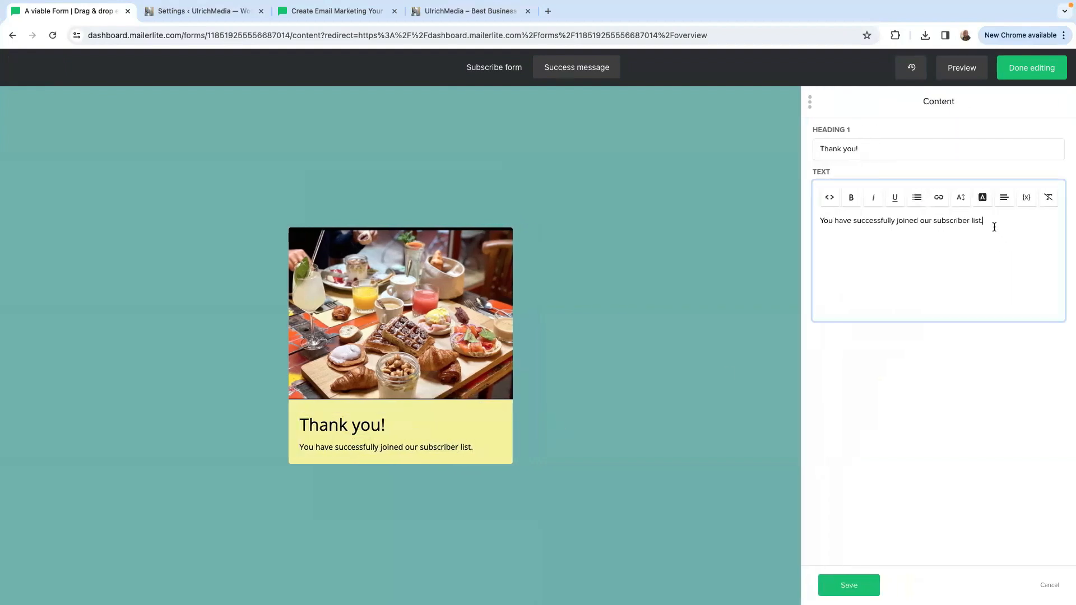
key(ctrl+a)
text(Your Ultimate Hustle Guide is on the way)
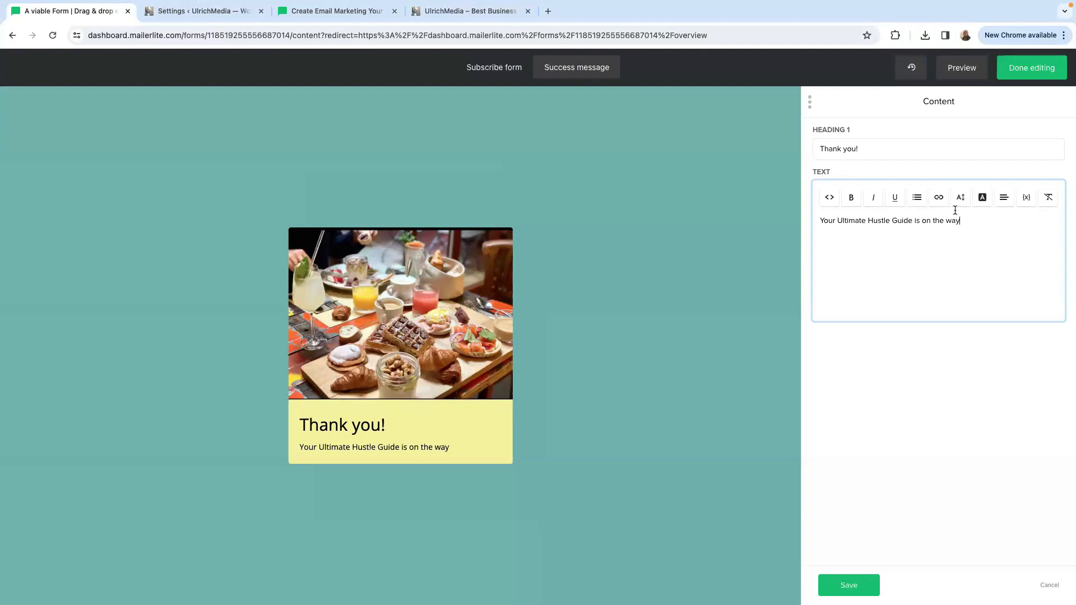
text(.)
click(849, 585)
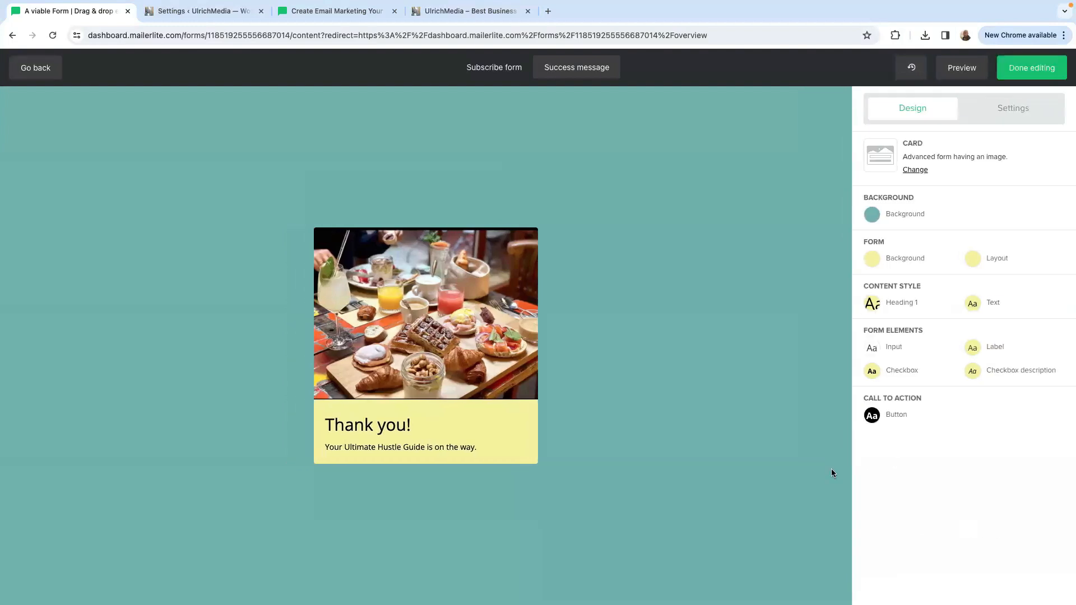
Try the Privacy policy statement and the Confirmation checkbox on the subscribe form, turning each off again.
click(1002, 115)
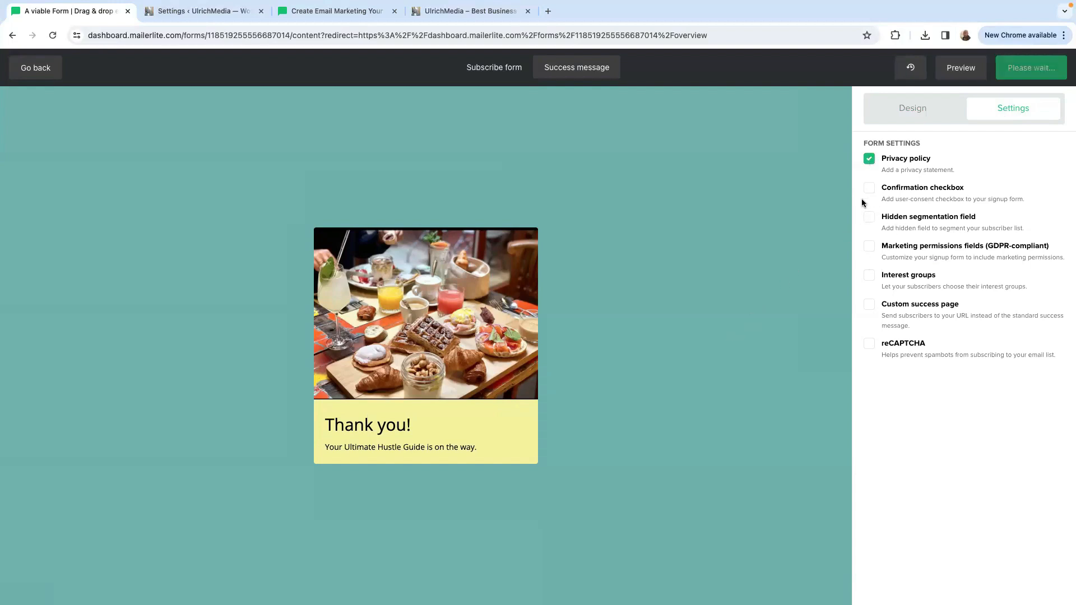
click(497, 67)
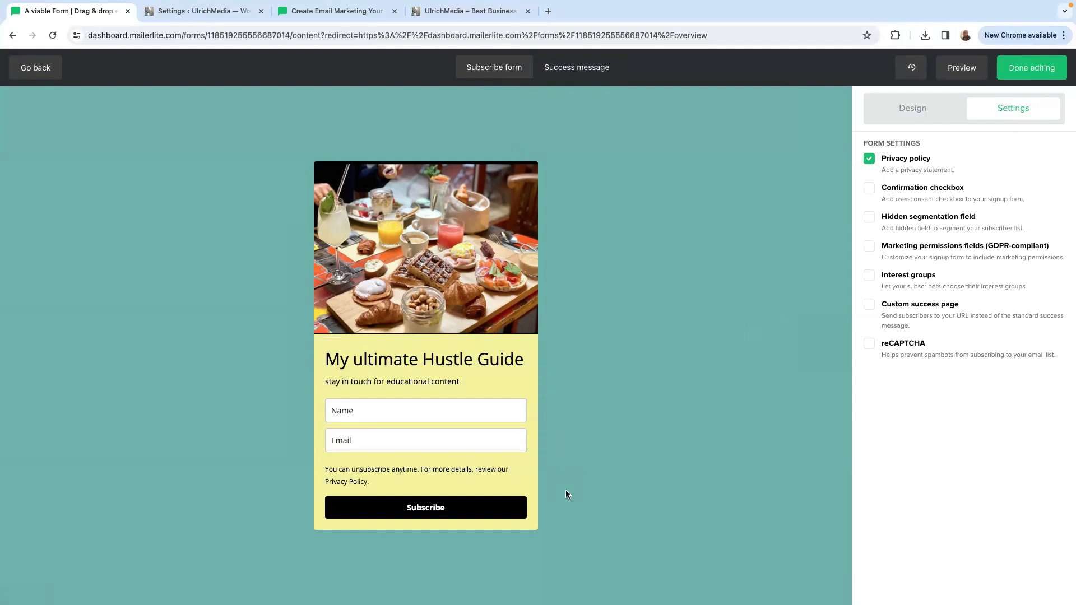
mouse_move(497, 469)
click(869, 160)
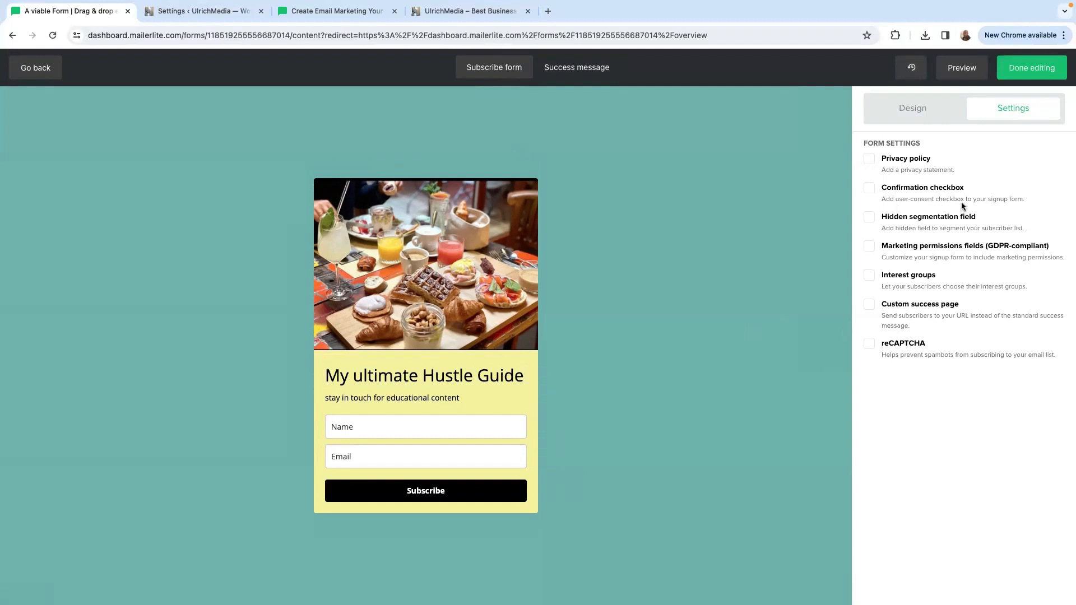
click(869, 189)
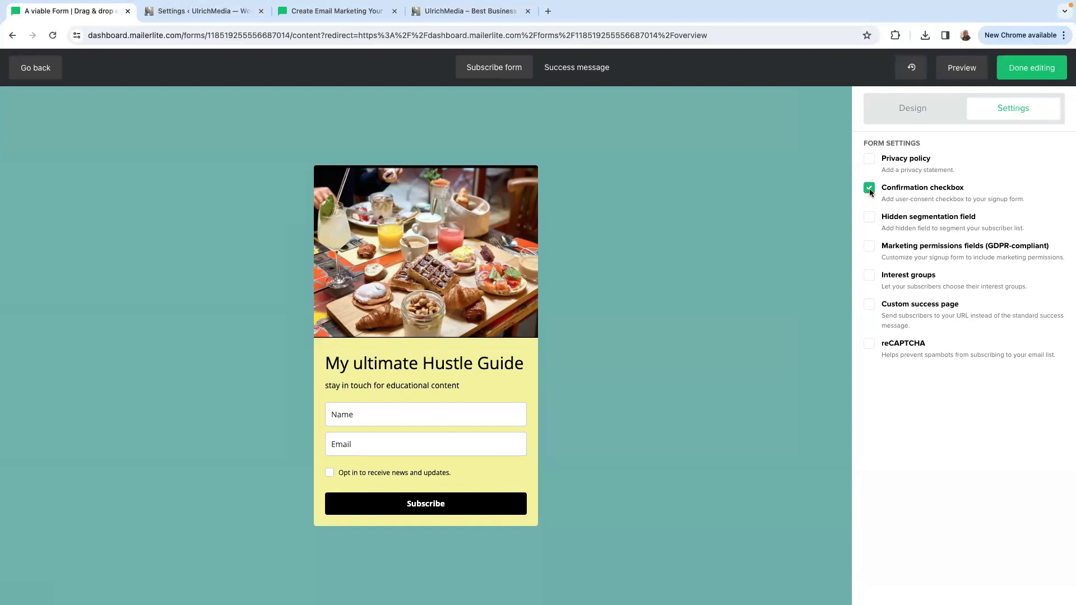
click(870, 191)
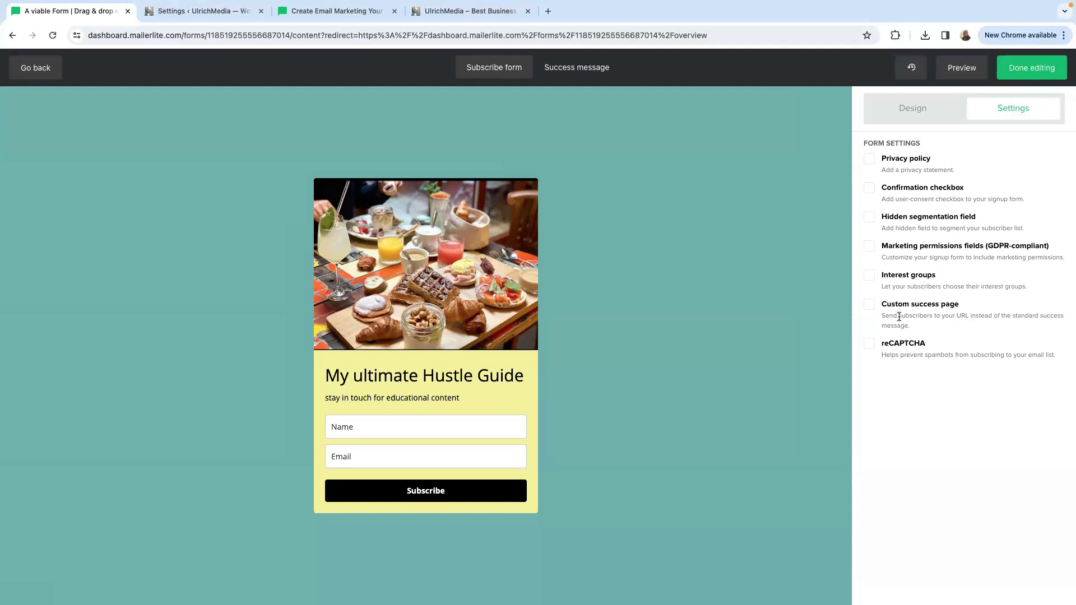
Enable the custom success page and replace the form's image with the four-meal photo "Screenshot 2024-04-10 at 09.50.06.png".
click(869, 304)
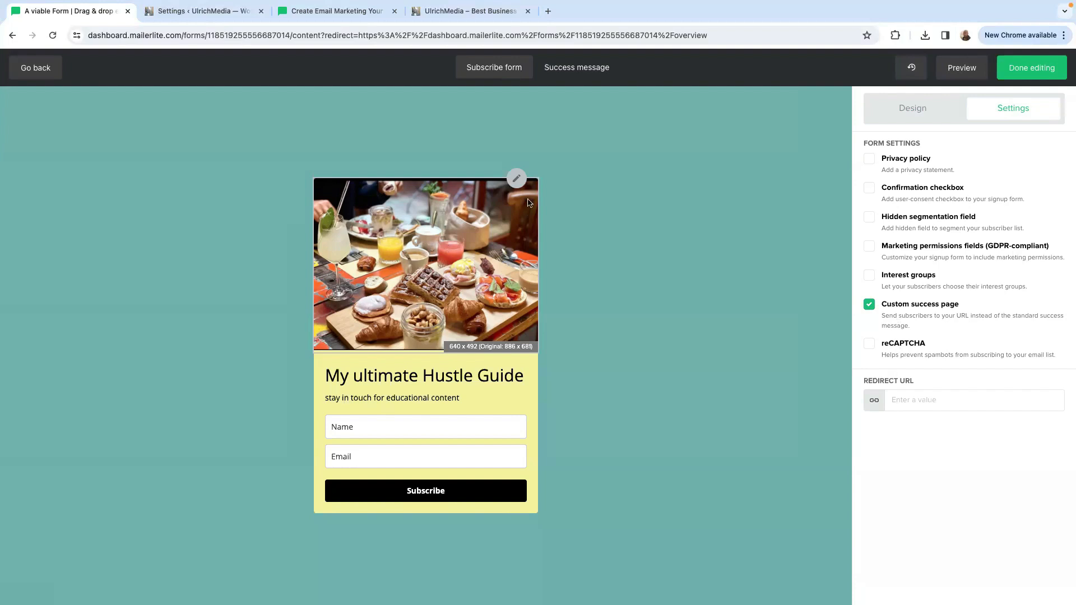
click(517, 180)
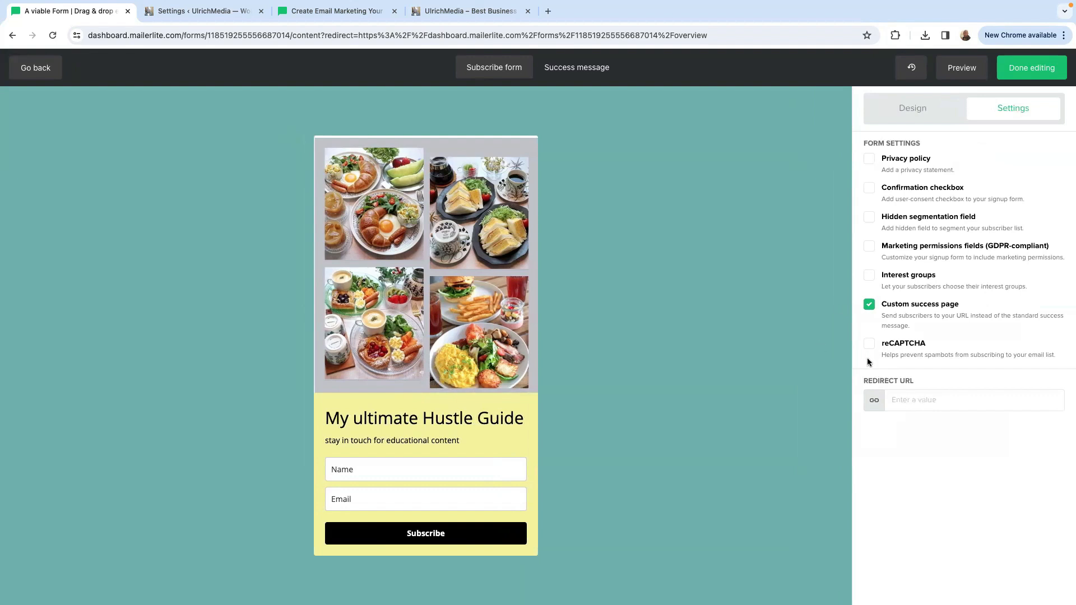
click(920, 399)
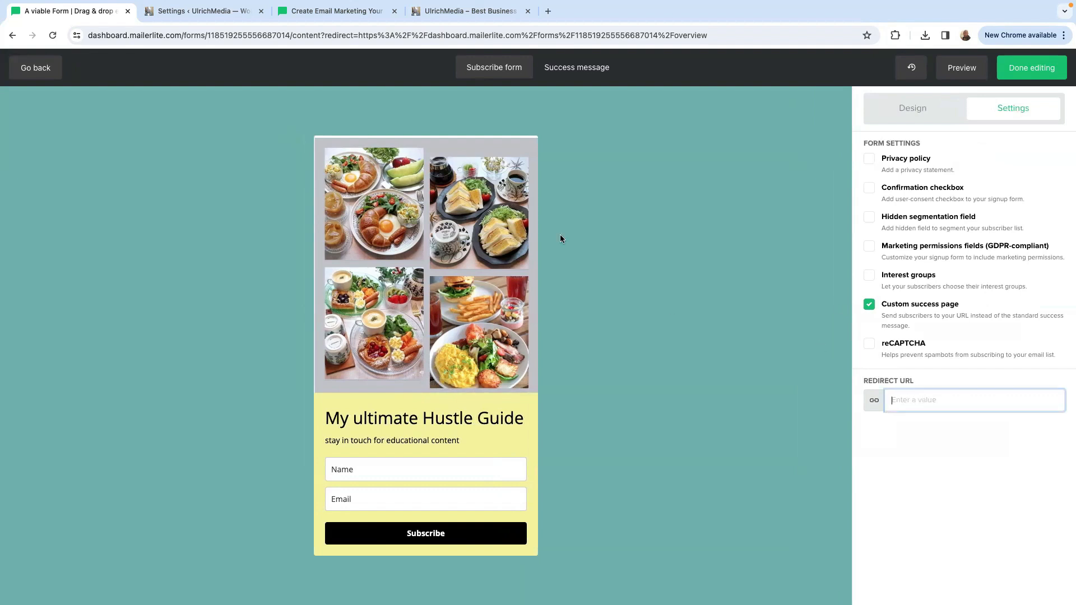
click(414, 12)
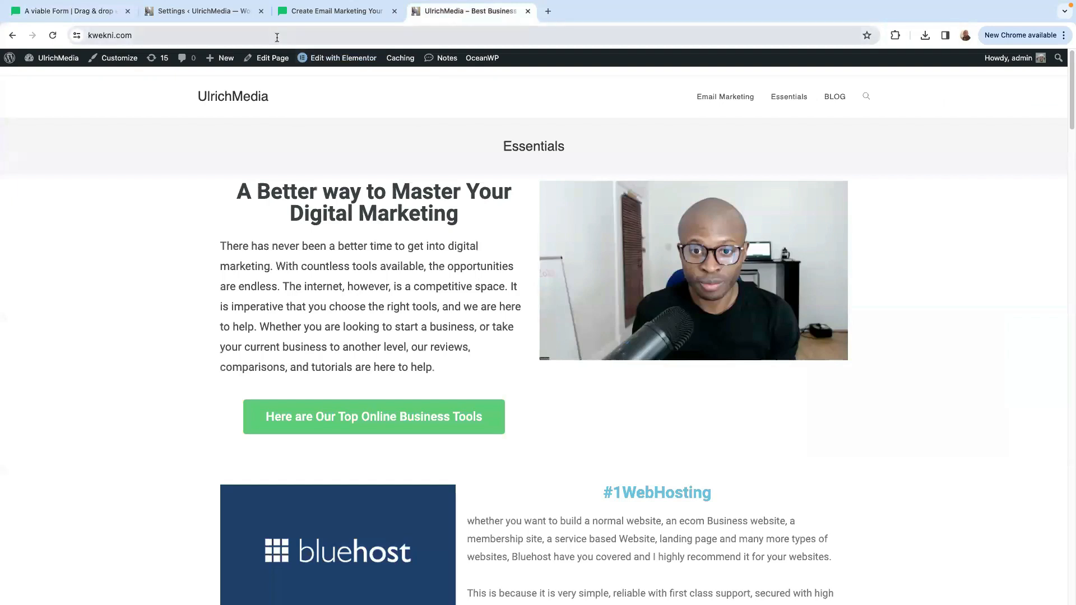
click(226, 31)
right_click(104, 35)
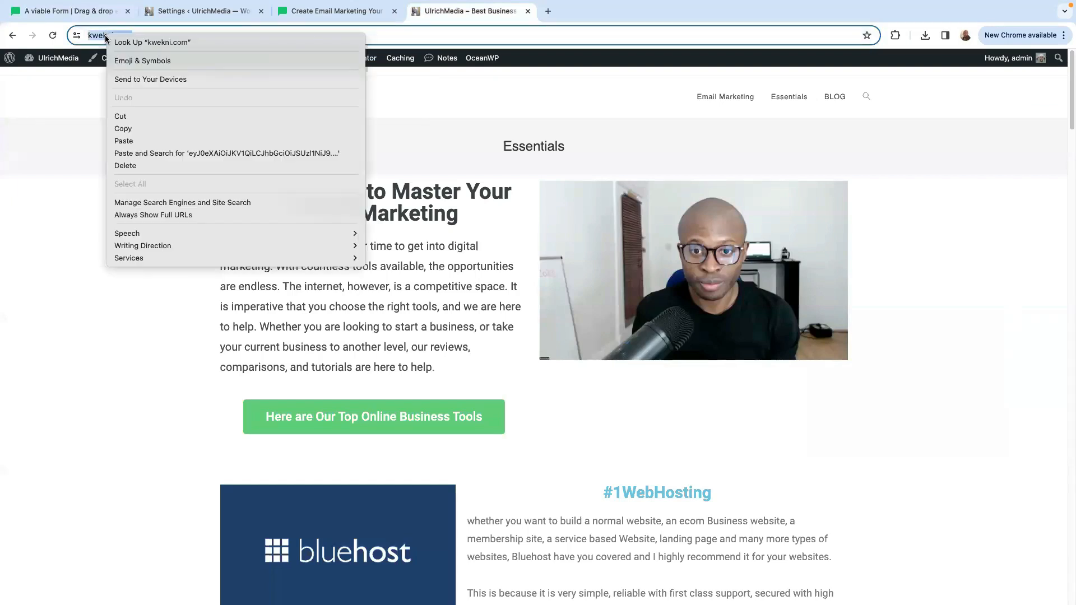
click(130, 129)
click(210, 11)
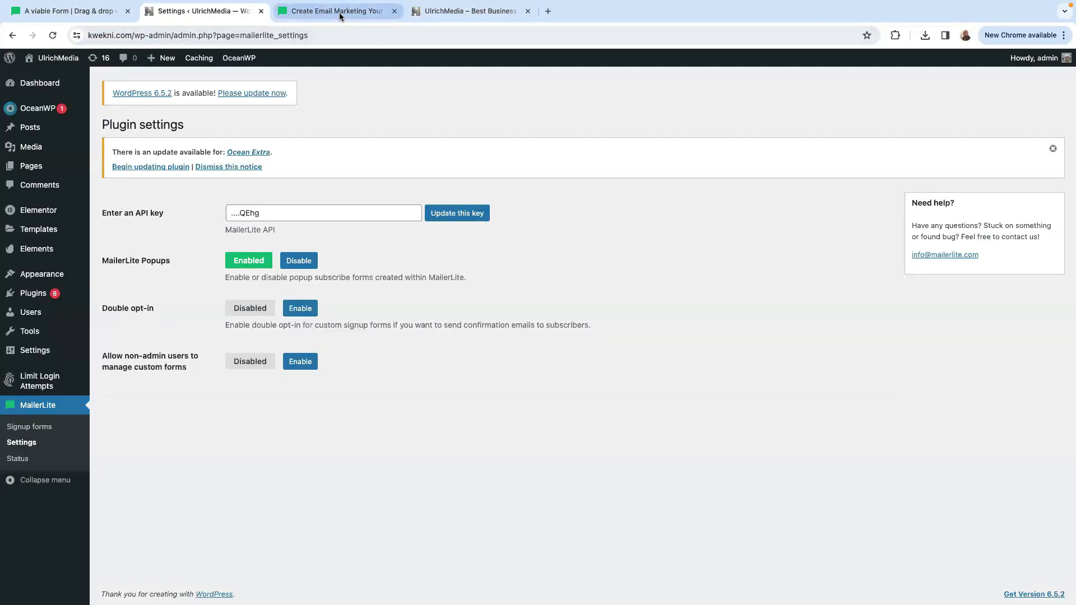
click(338, 11)
click(79, 11)
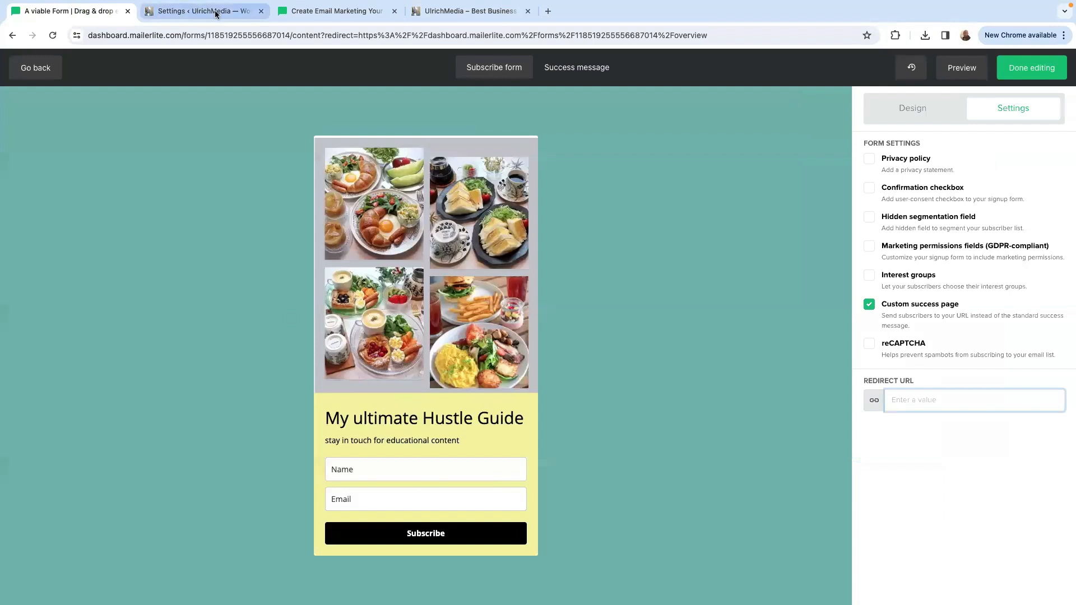
right_click(902, 400)
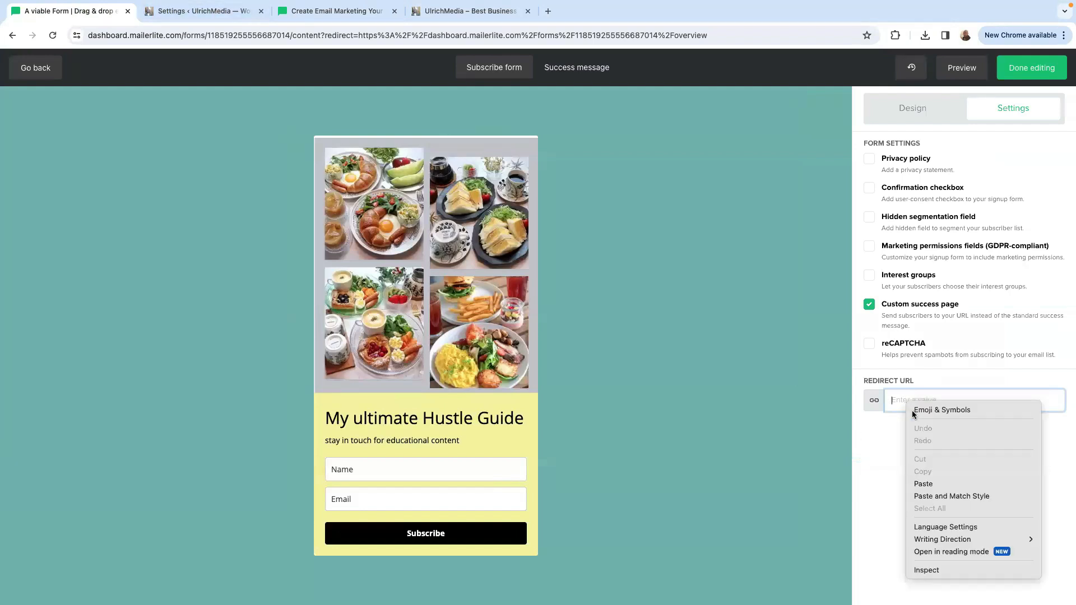
click(937, 481)
View the form's success message and close the browser tab holding the MailerLite homepage.
click(576, 68)
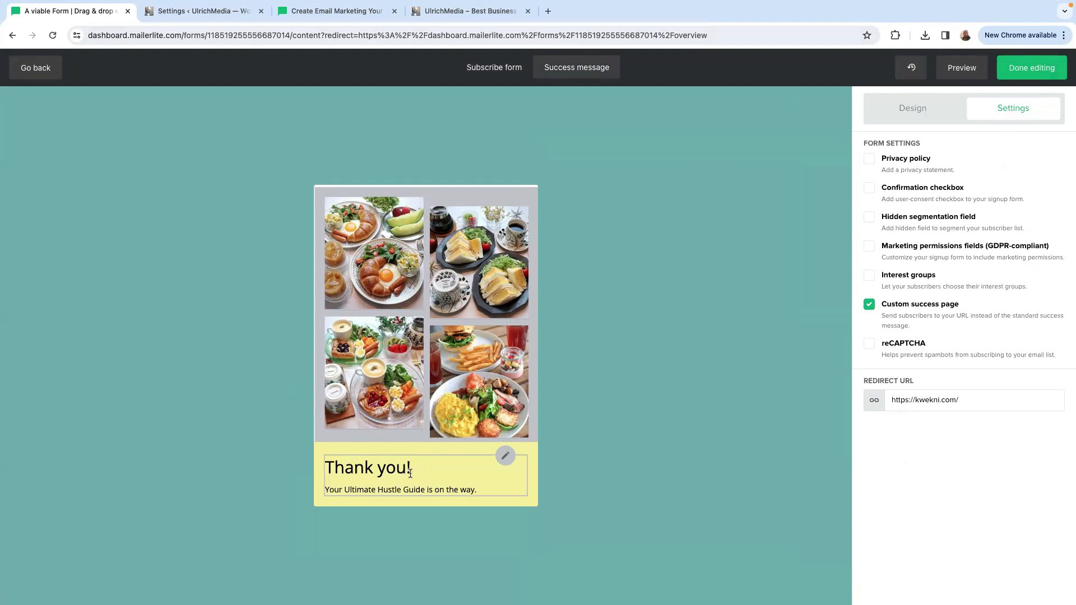
click(415, 14)
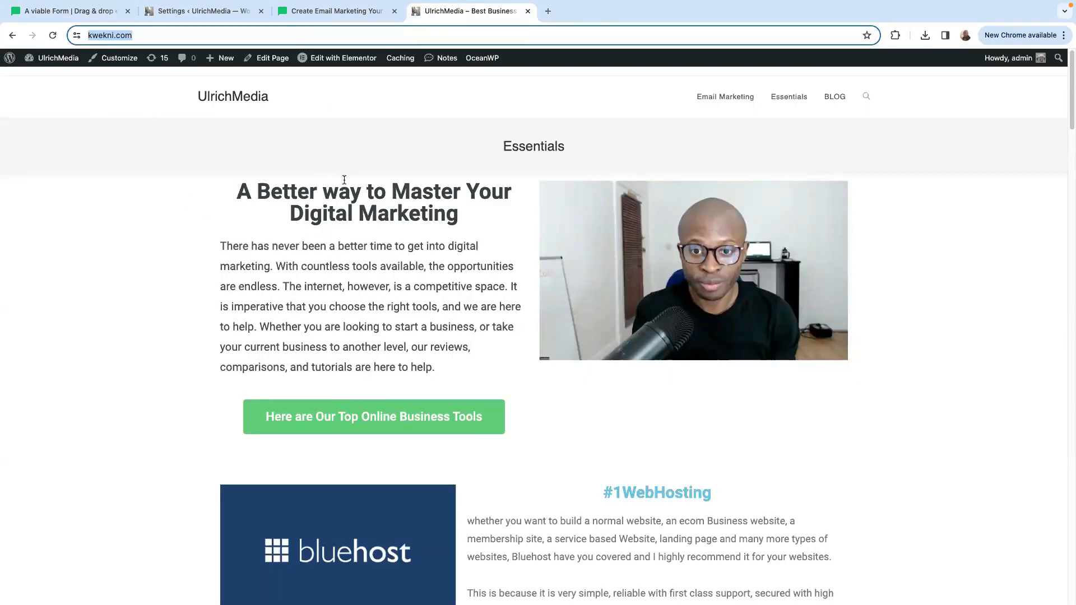
click(180, 11)
click(344, 17)
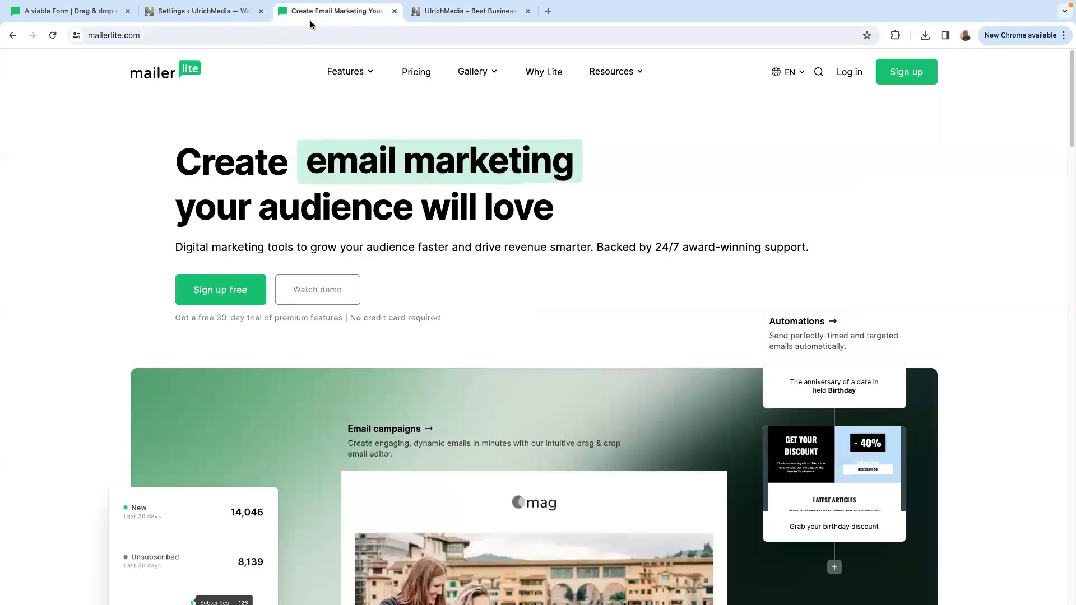
click(72, 12)
click(395, 11)
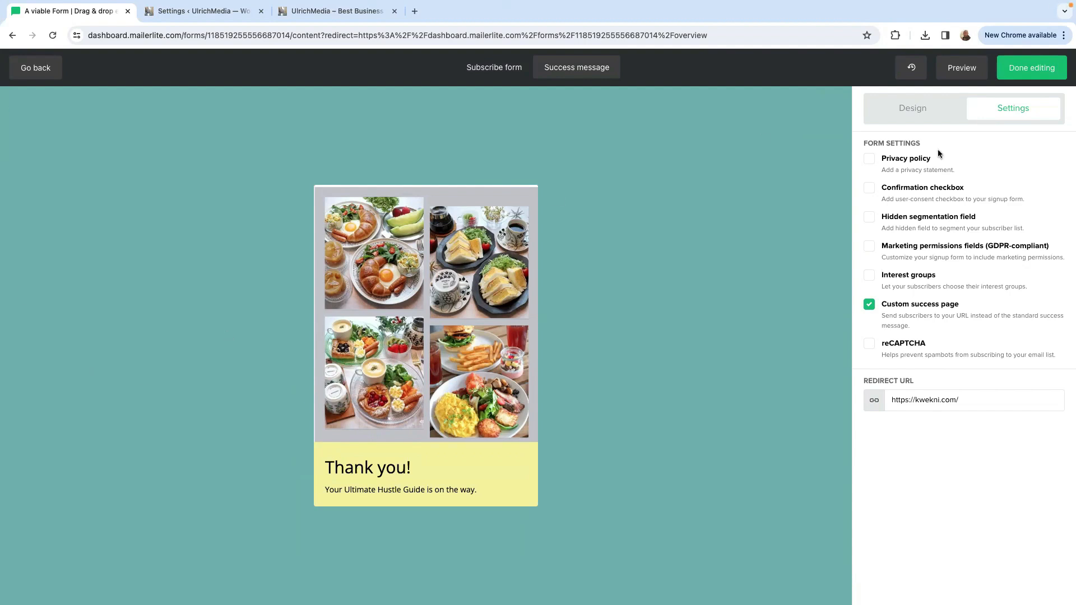
Finish editing the form, and open its copied share URL in a new browser tab.
click(1031, 69)
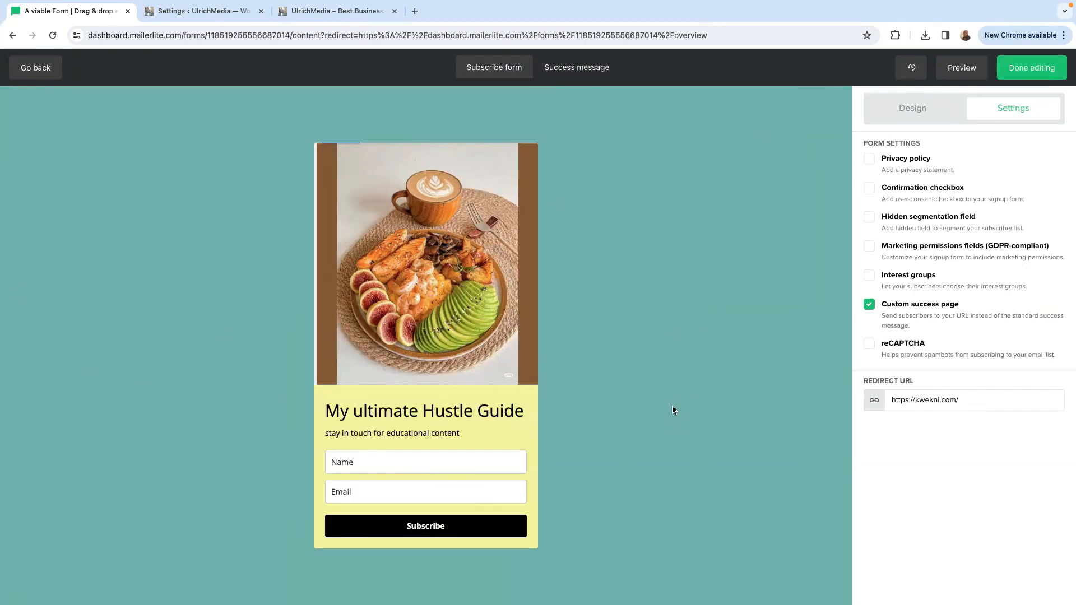
click(1022, 69)
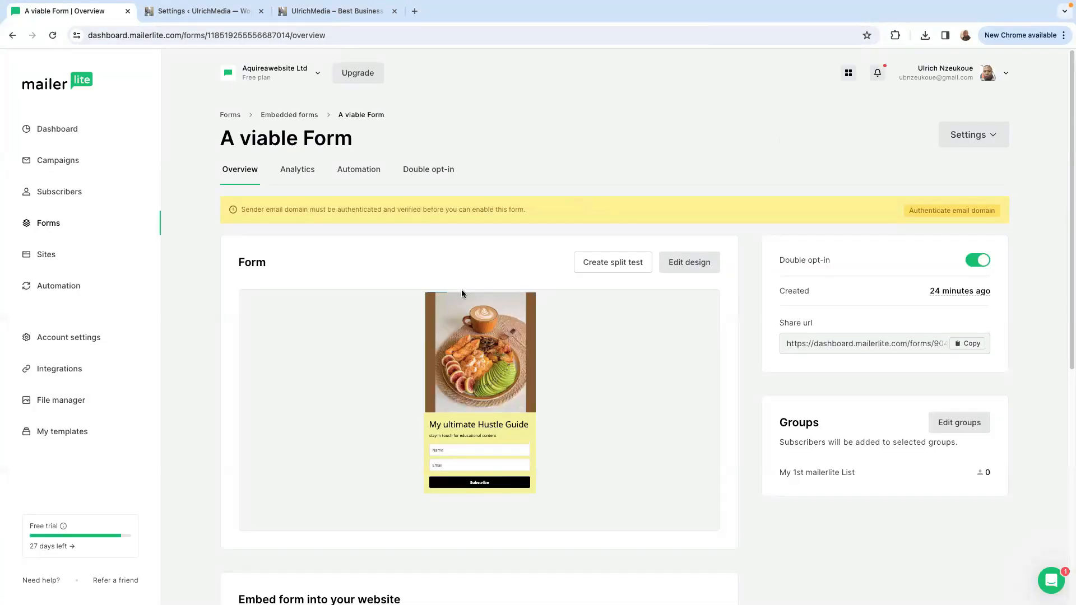
click(972, 344)
key(ctrl+t)
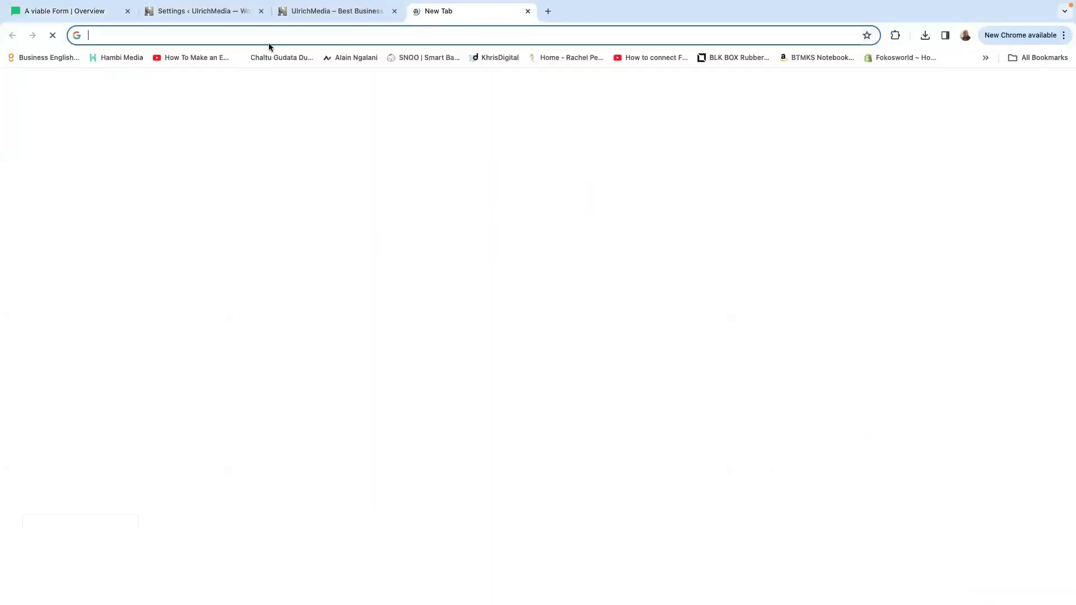
right_click(269, 47)
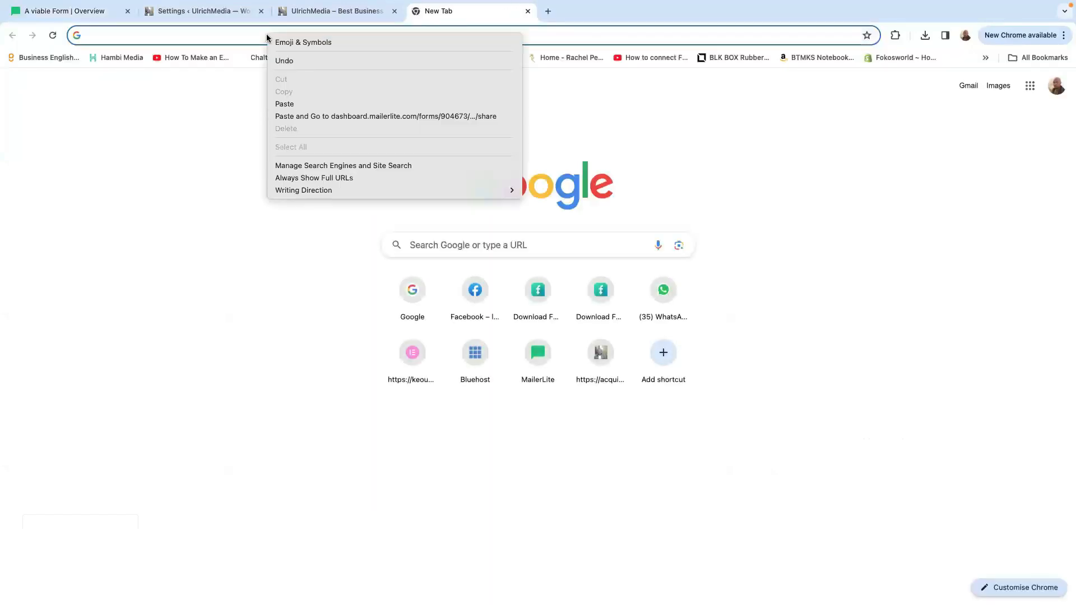
click(307, 102)
key(Return)
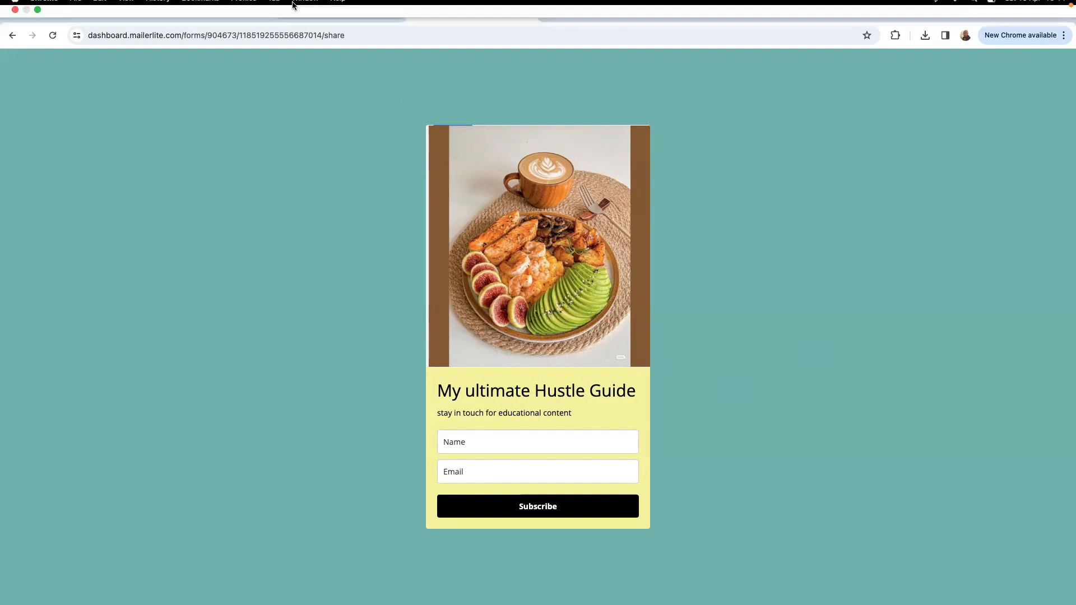
Return to the form's overview and examine its preview, share settings and website embedding code.
click(64, 11)
scroll(523, 427, down, 5)
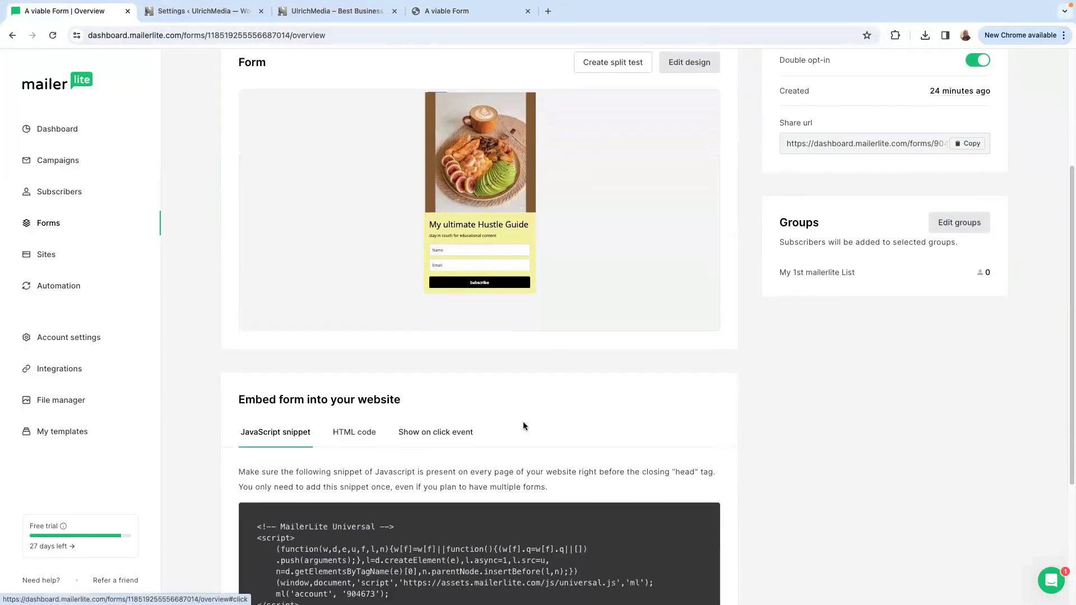
scroll(385, 374, up, 5)
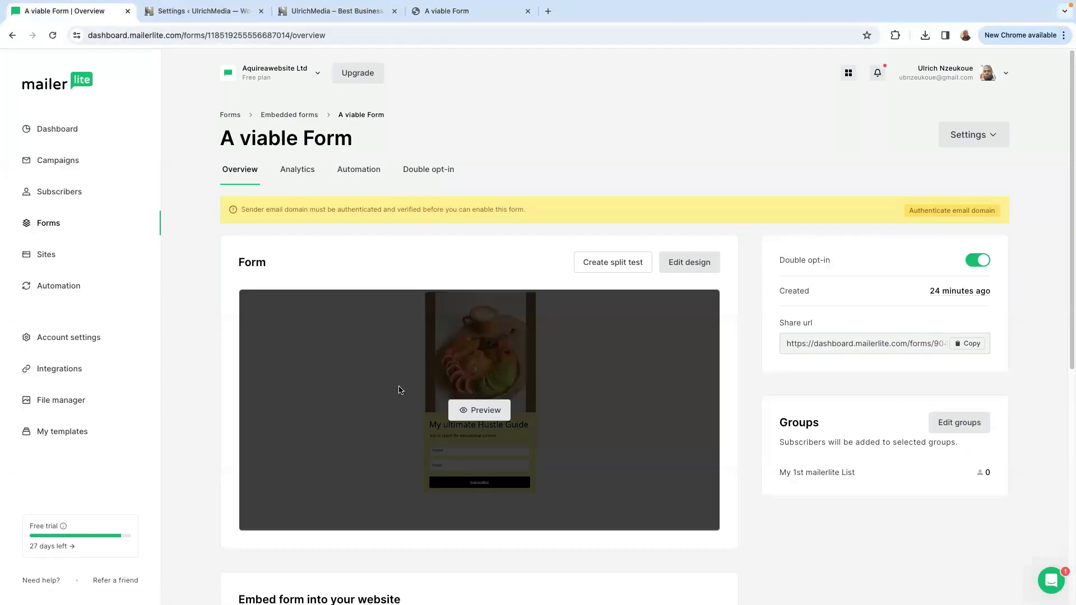
scroll(432, 381, down, 5)
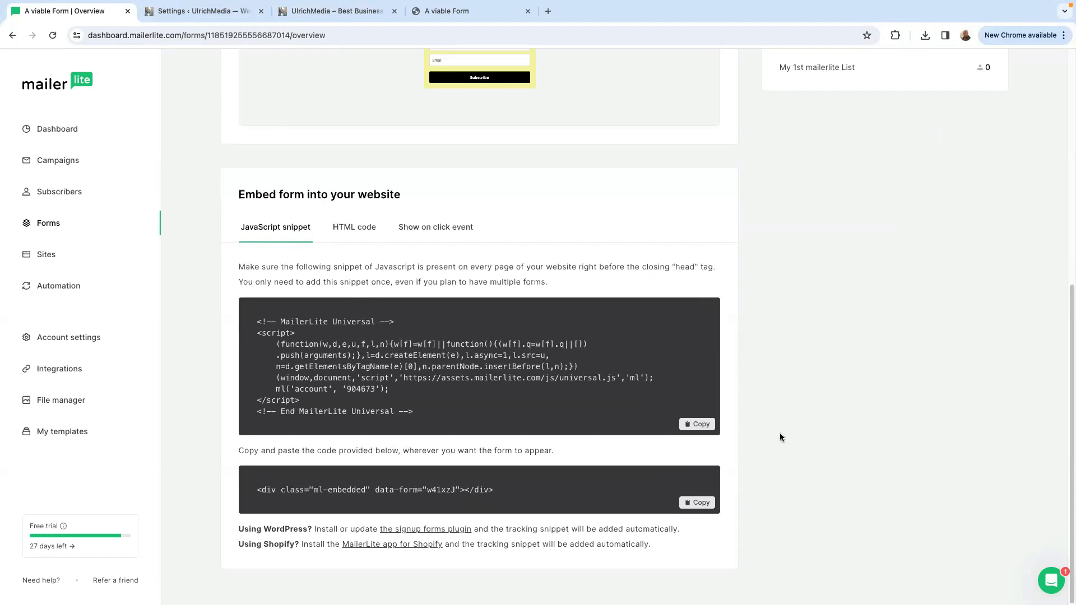
scroll(676, 461, up, 3)
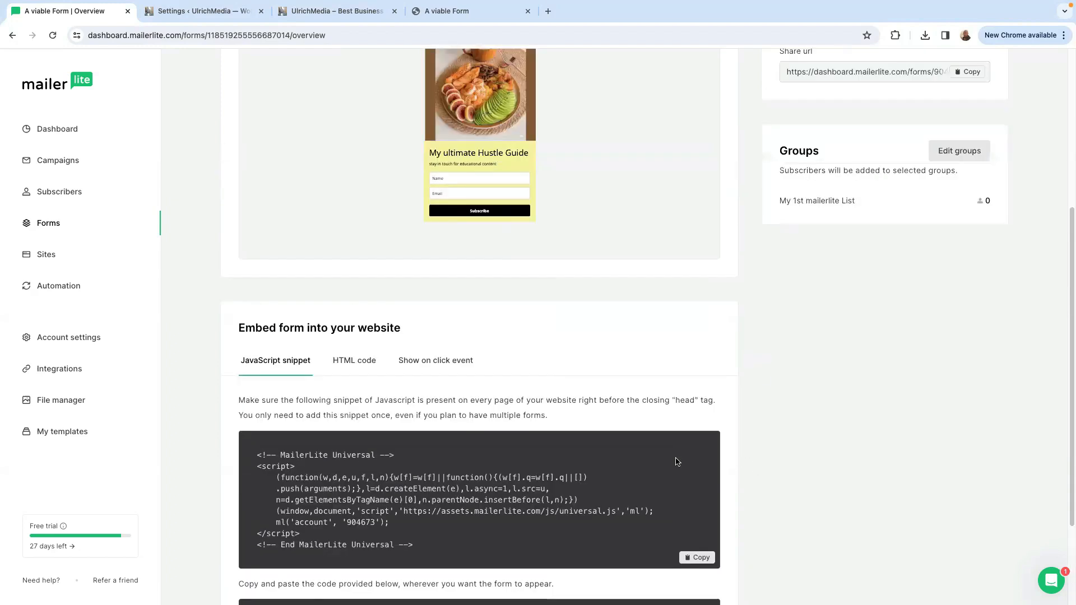
scroll(676, 460, up, 5)
scroll(201, 250, down, 2)
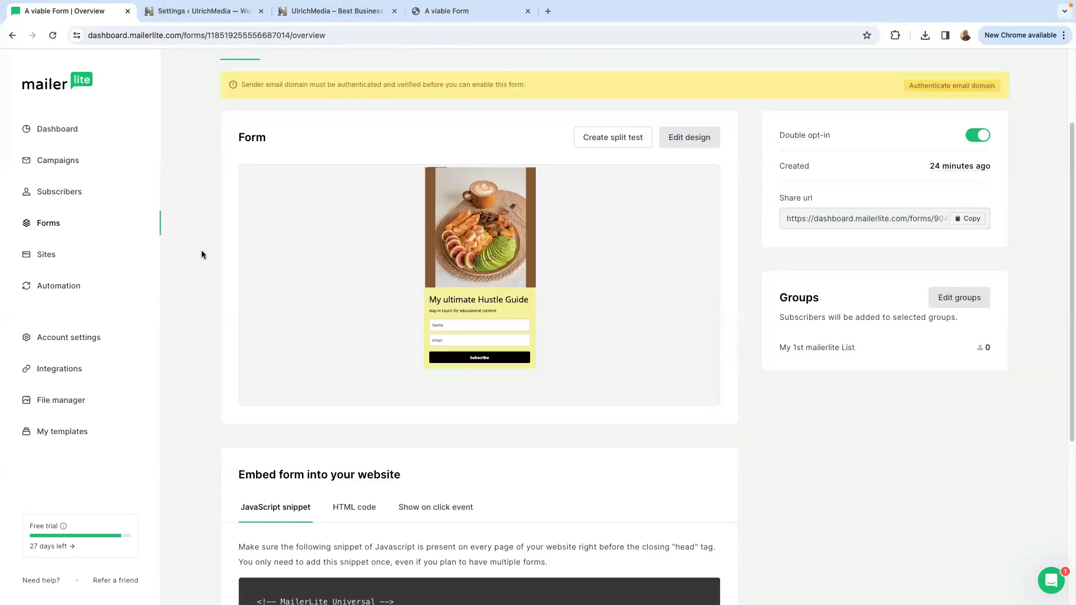
scroll(552, 233, up, 2)
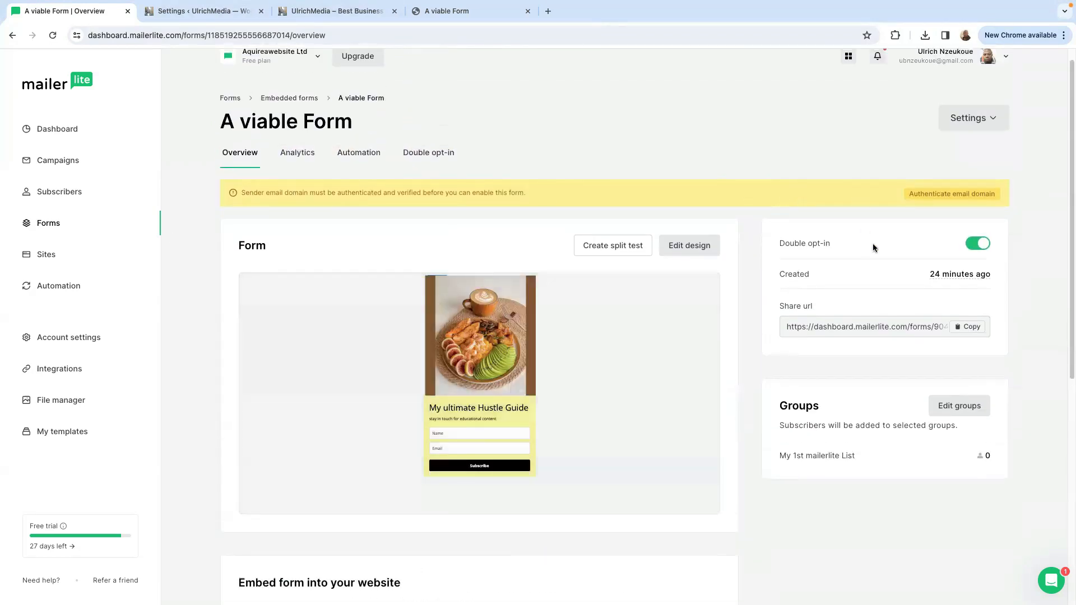
Turn off Double opt-in for the form and review the section for embedding it into a website.
mouse_move(942, 272)
click(974, 245)
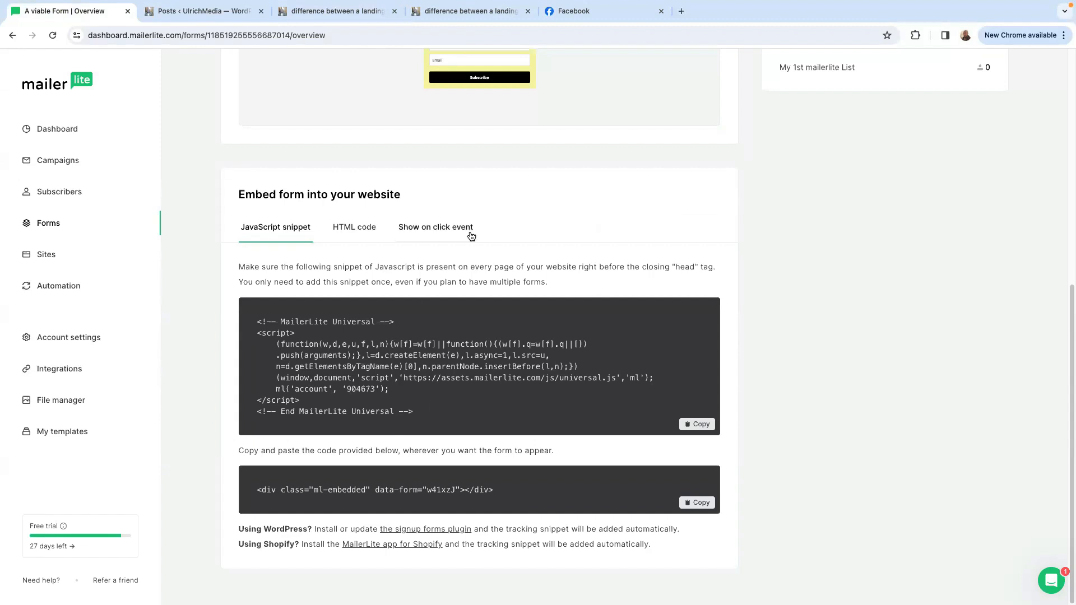
scroll(470, 236, up, 7)
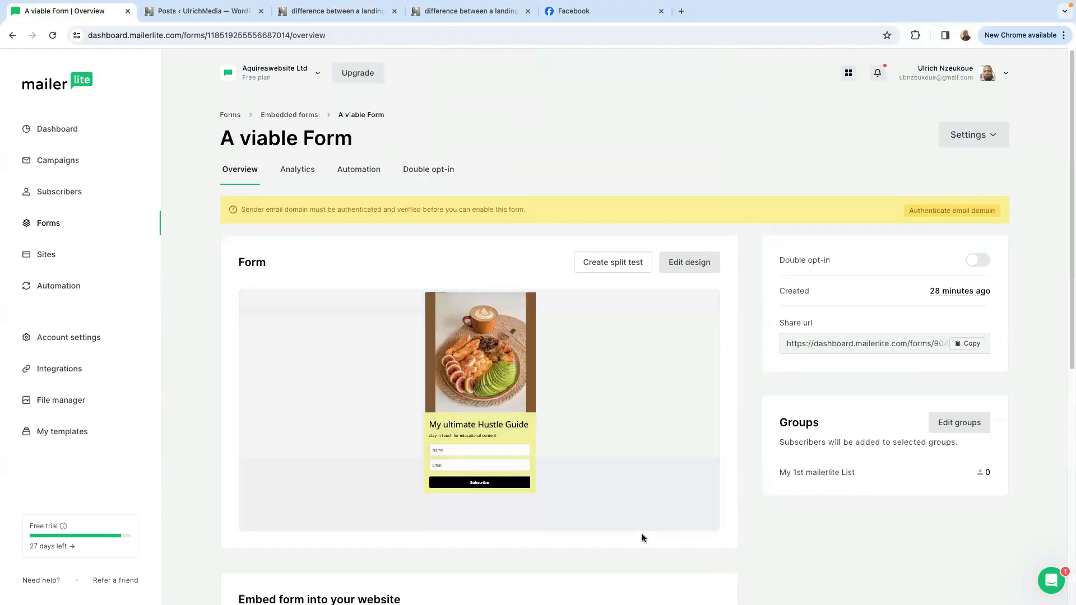
scroll(668, 525, down, 7)
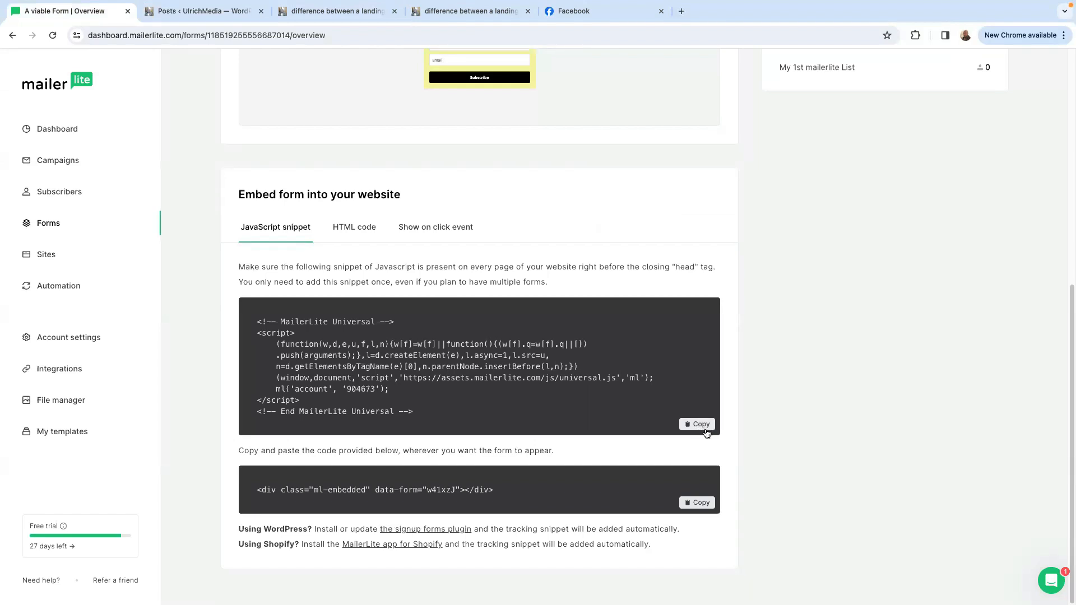
In the WordPress site's MailerLite plugin, create a signup form of the type Forms created in MailerLite.
click(184, 12)
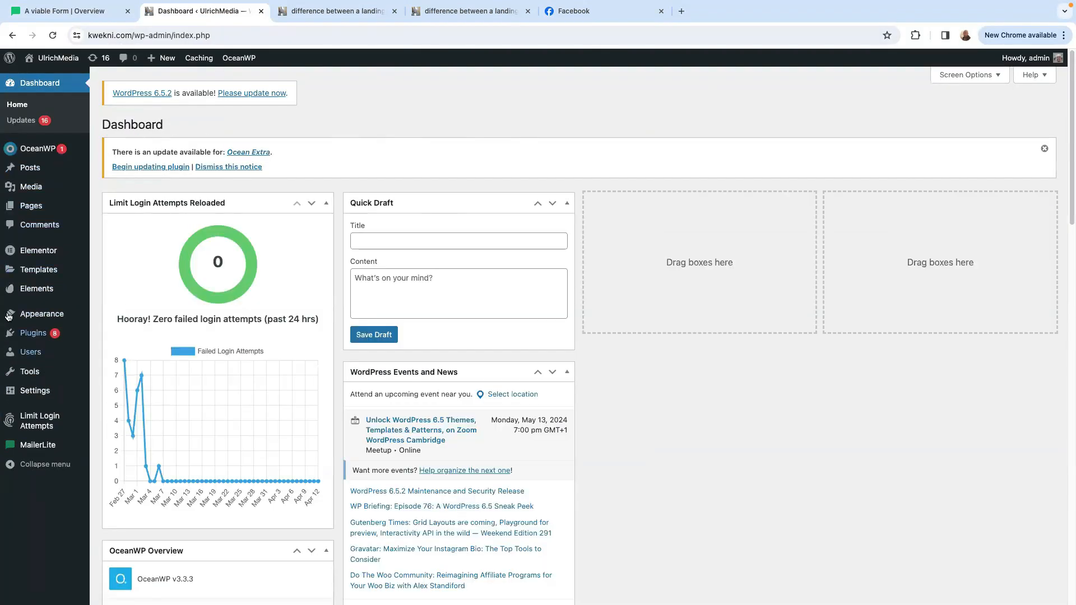
mouse_move(33, 454)
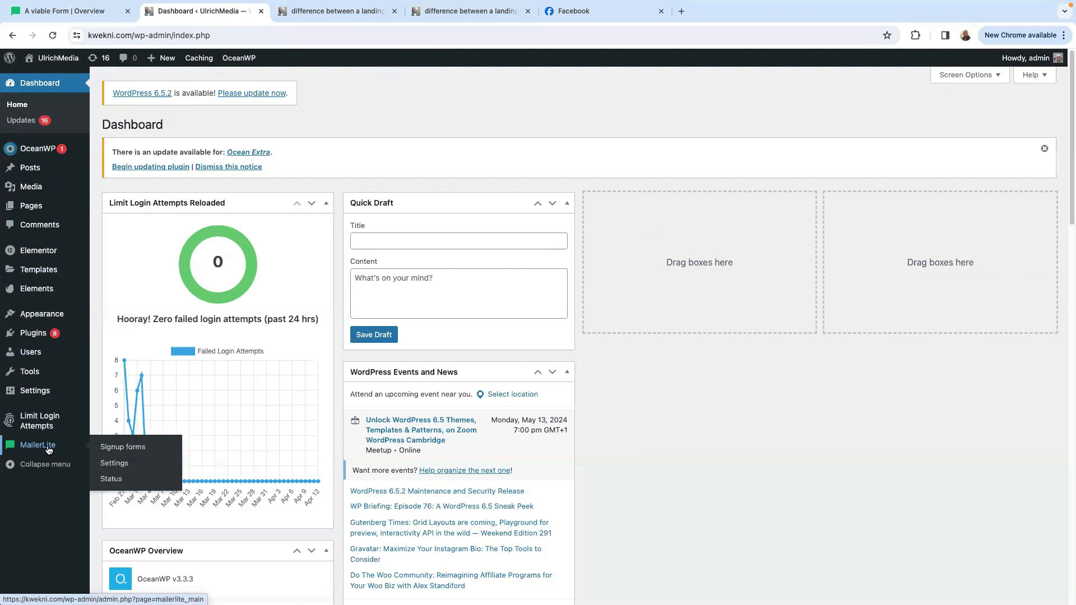
click(122, 448)
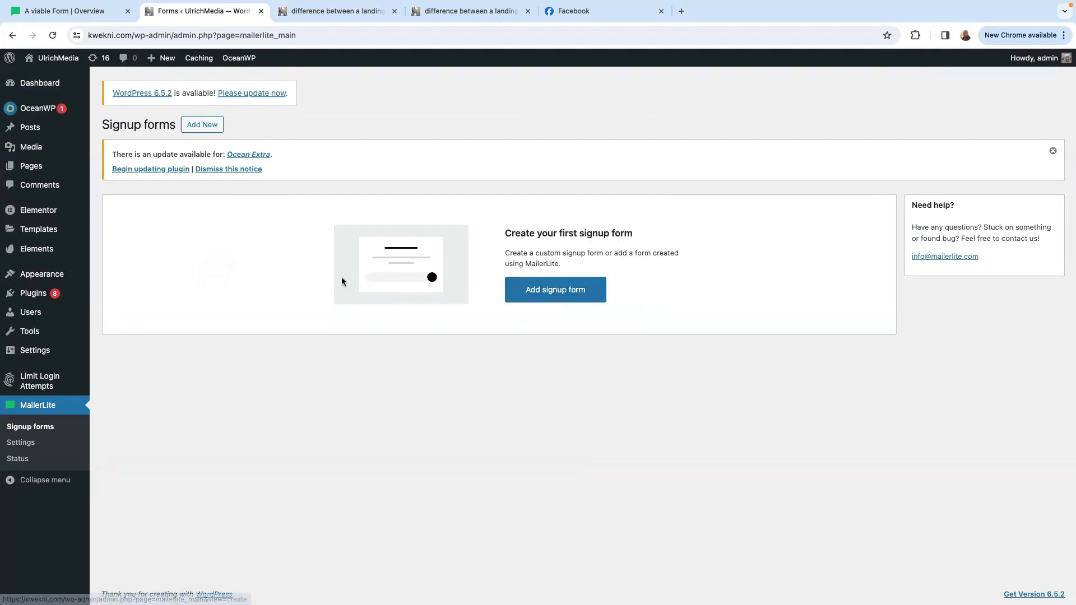
click(547, 295)
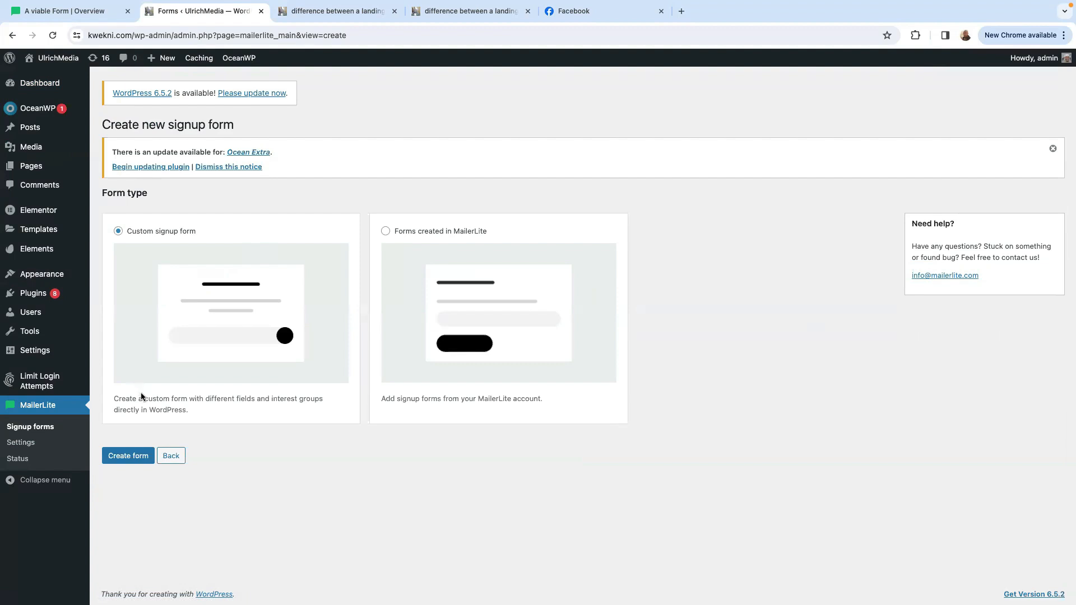
click(395, 227)
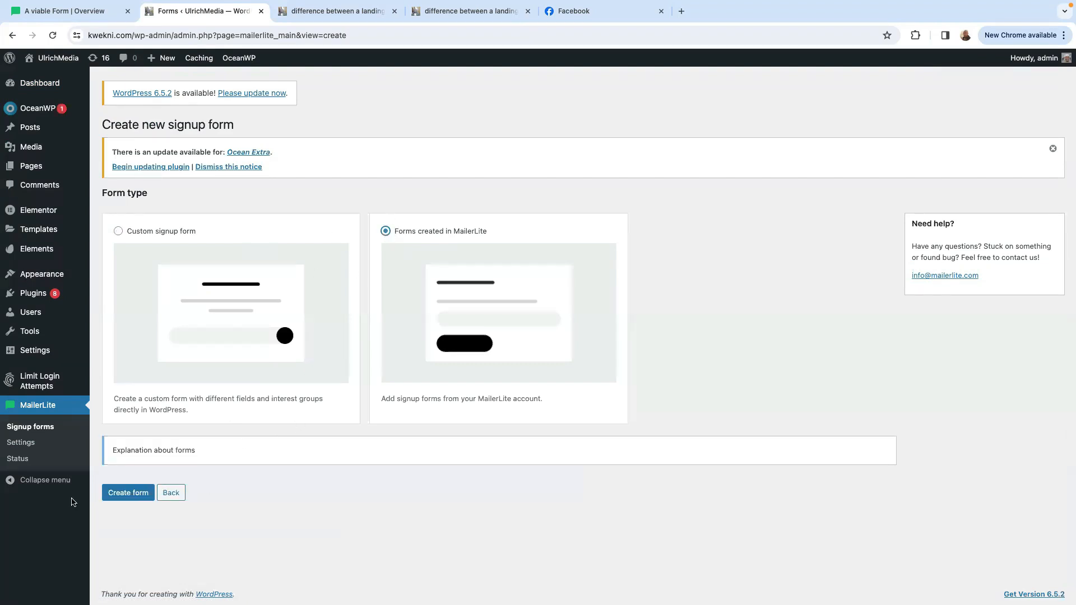
click(128, 494)
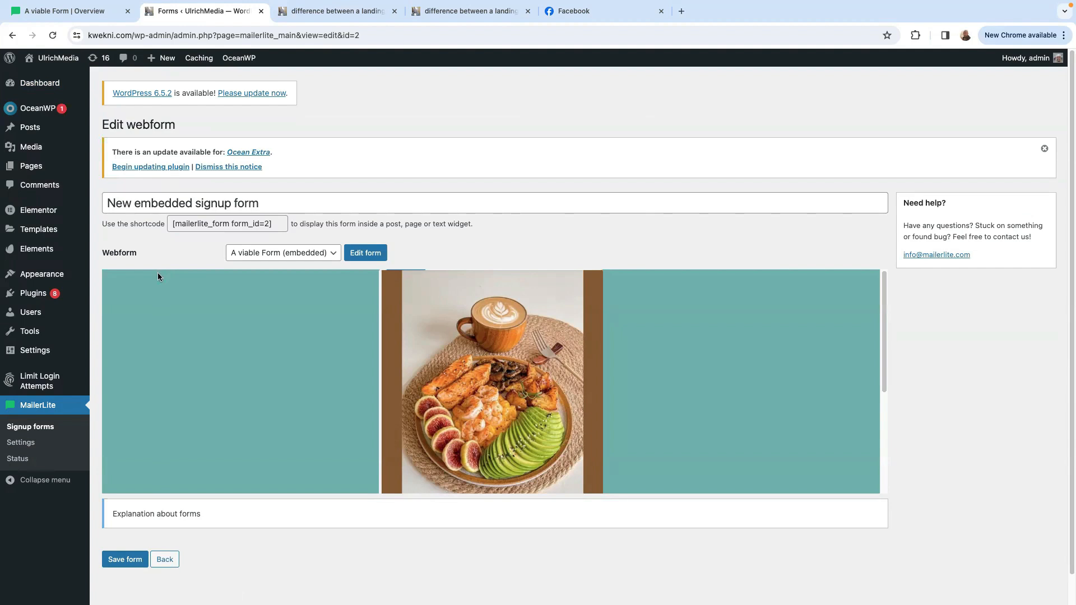
Keep "A viable Form (embedded)" as the webform of the new embedded signup form and save it.
click(334, 255)
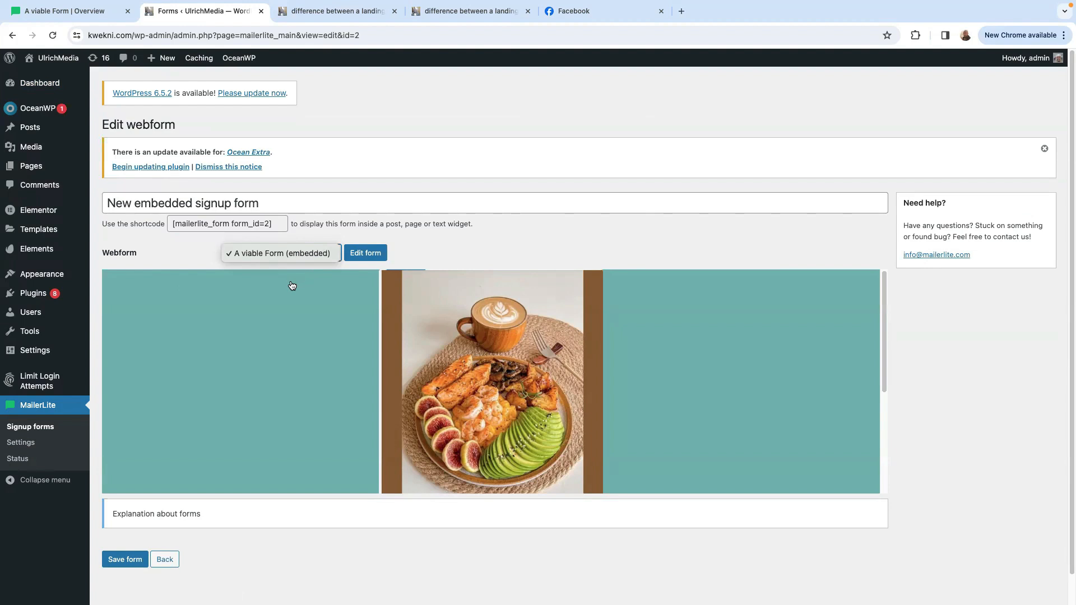
click(454, 250)
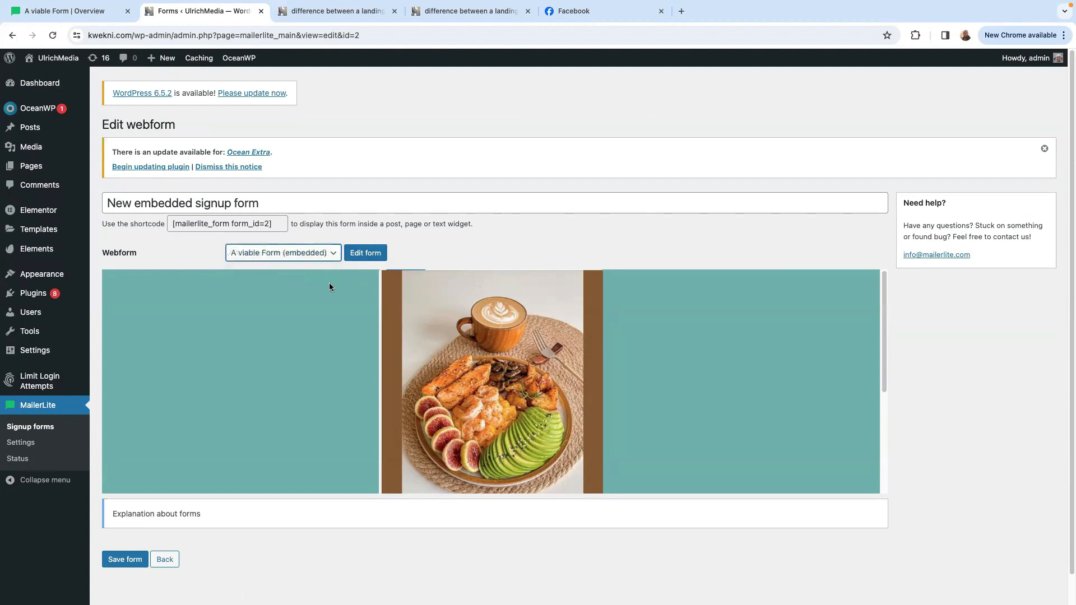
click(125, 560)
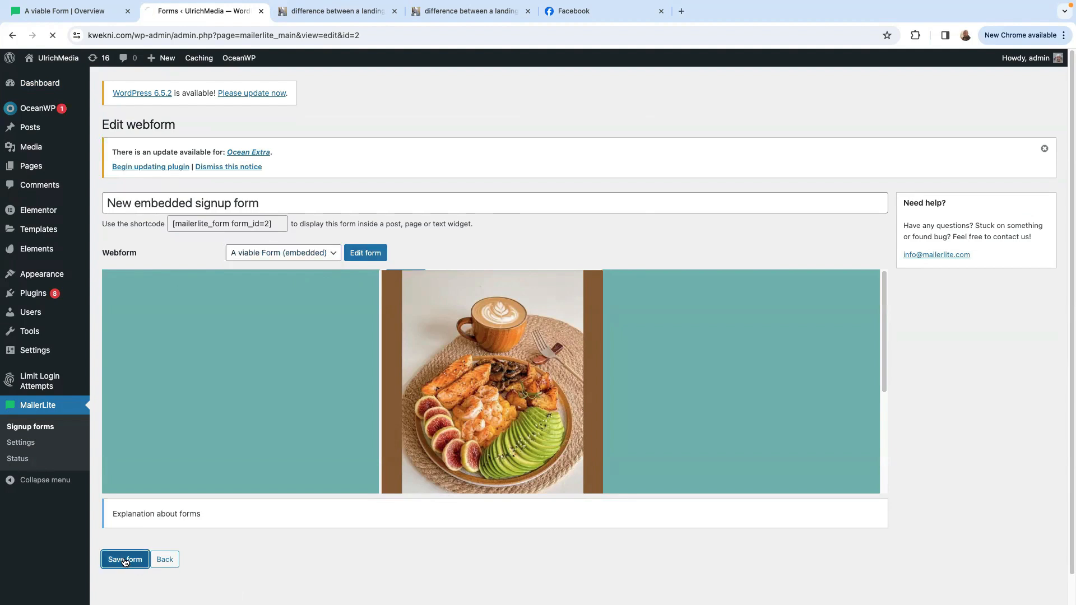
Open the published post "difference between a landing page and a website" for editing.
mouse_move(8, 154)
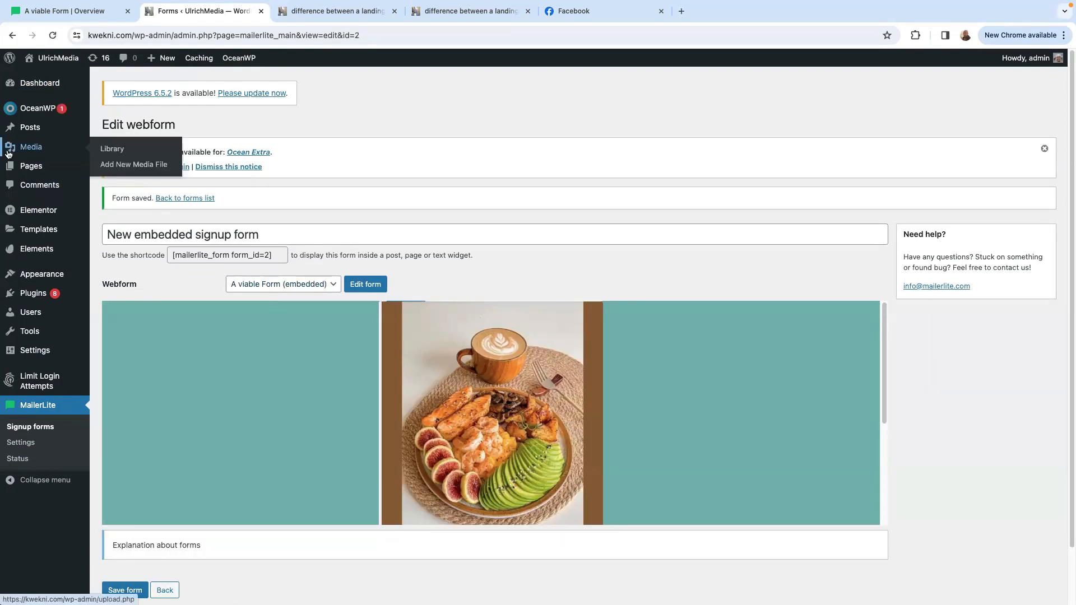
click(31, 130)
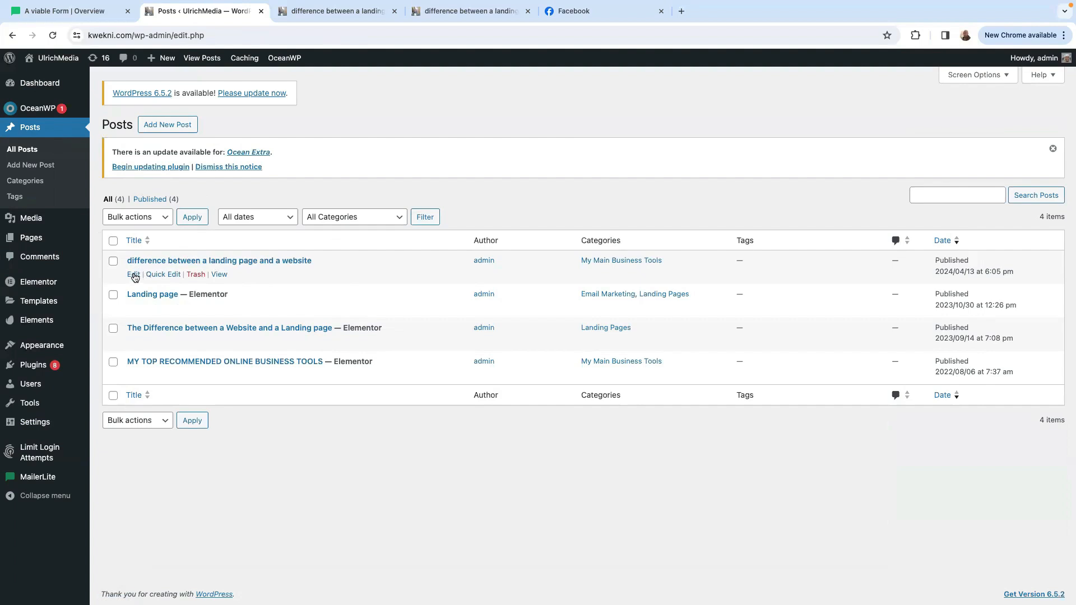
click(134, 275)
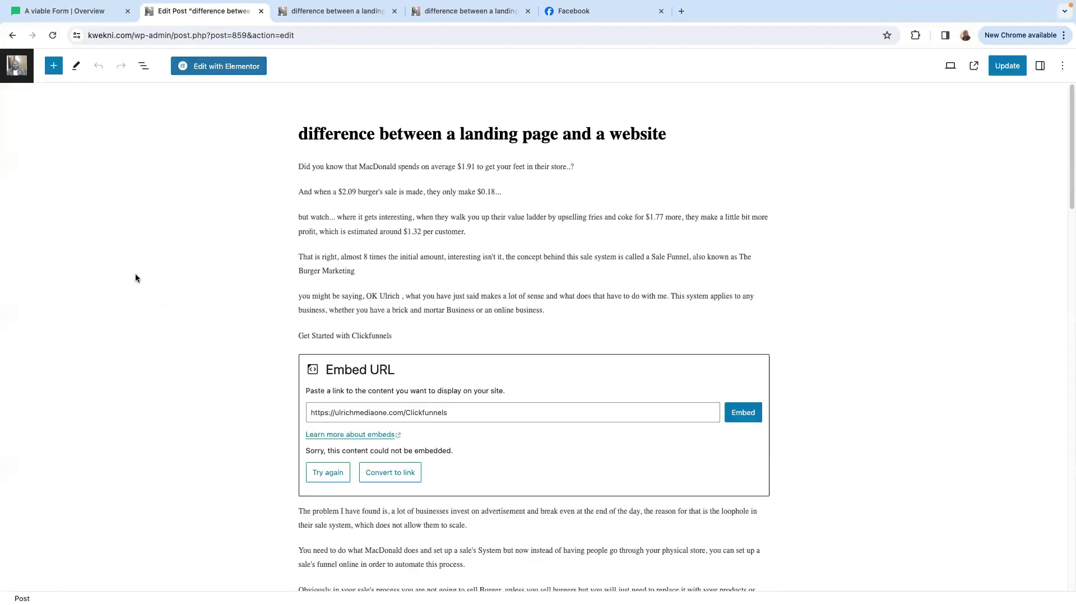
scroll(475, 408, down, 5)
mouse_move(499, 412)
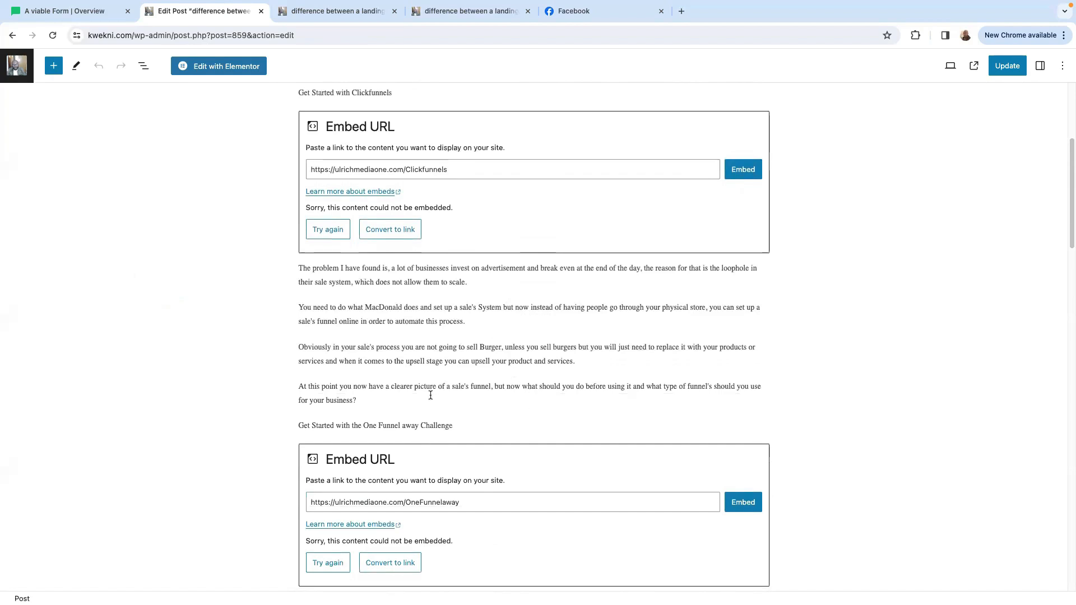
click(372, 398)
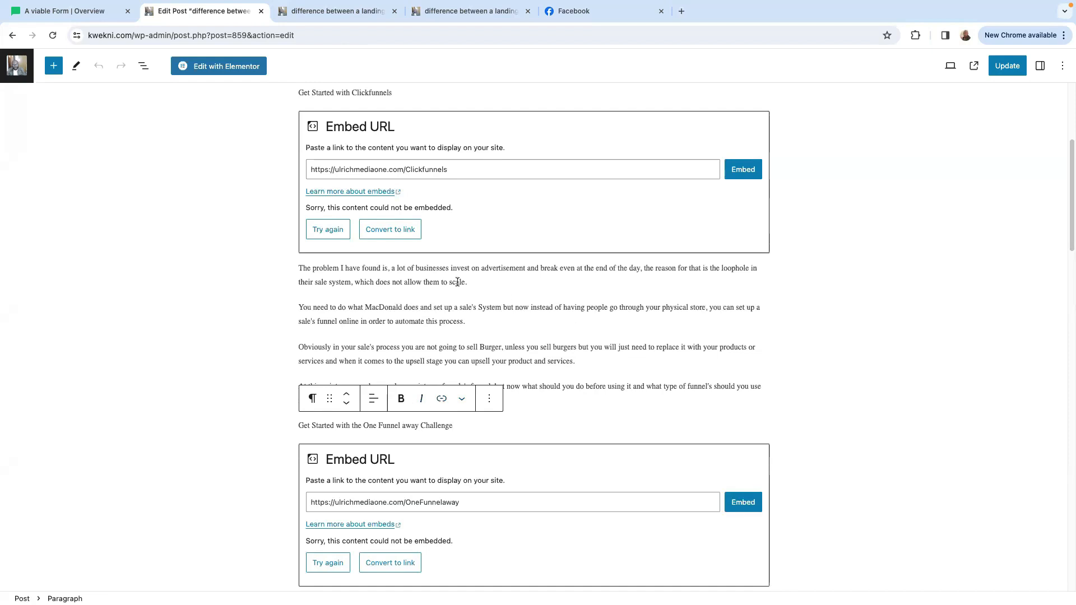
click(493, 321)
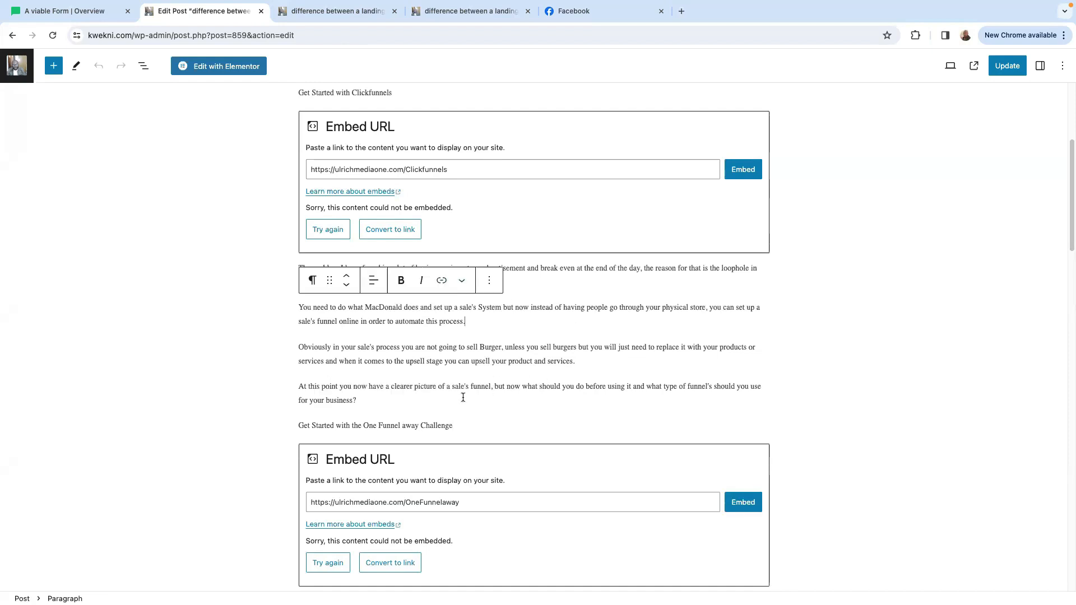
click(386, 402)
key(Return)
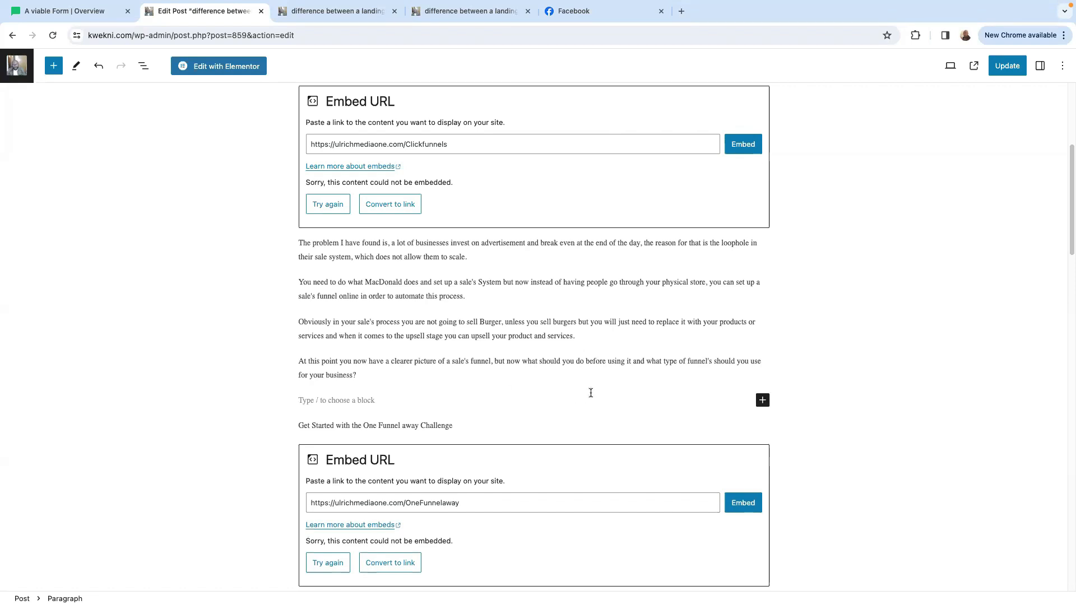
key(BackSpace)
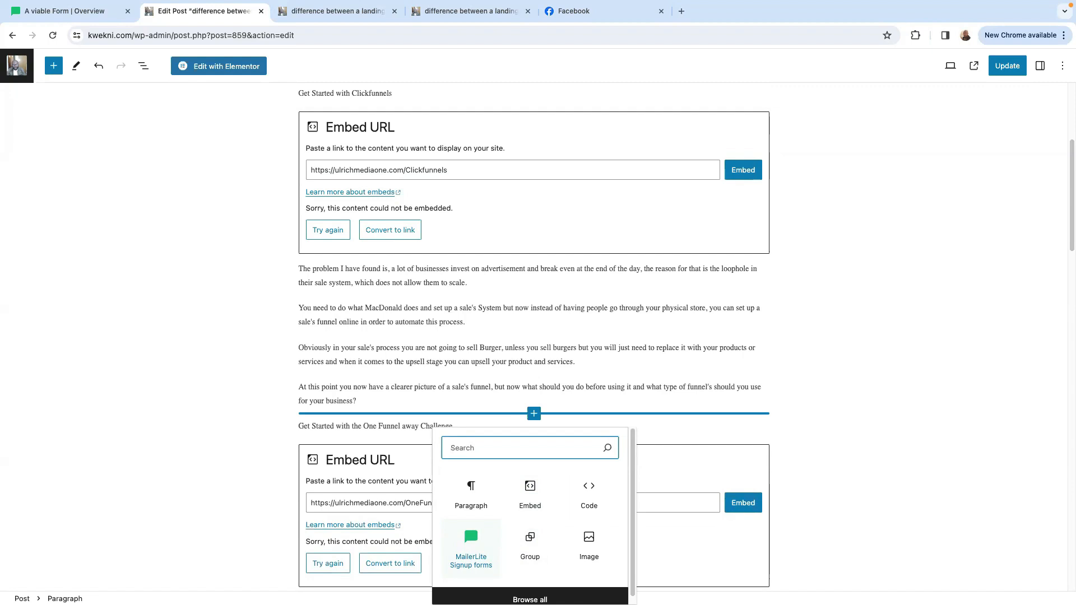
text(for)
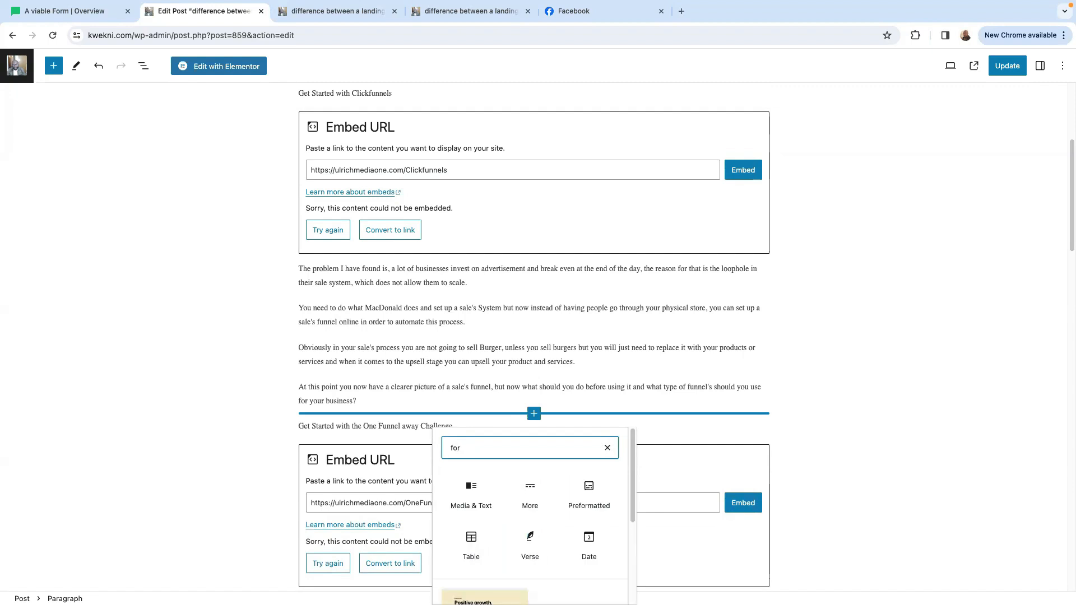
key(BackSpace)
key(BackSpace)
key(BackSpace)
Insert a MailerLite Signup forms block above the "Get Started with the One Funnel away Challenge" line, using "New embedded signup form".
text(mailer)
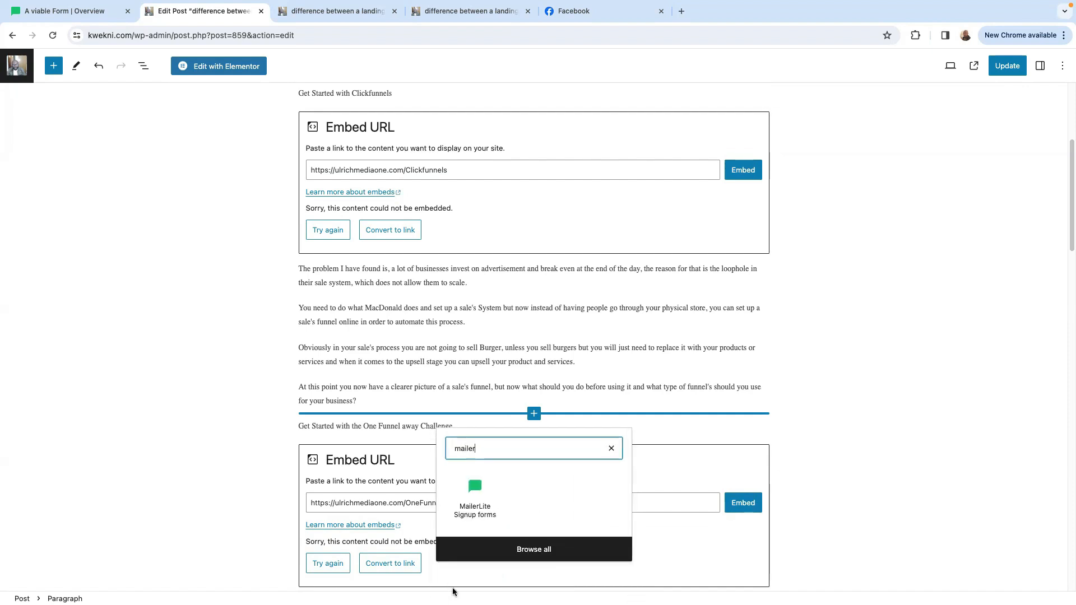
click(480, 523)
click(471, 542)
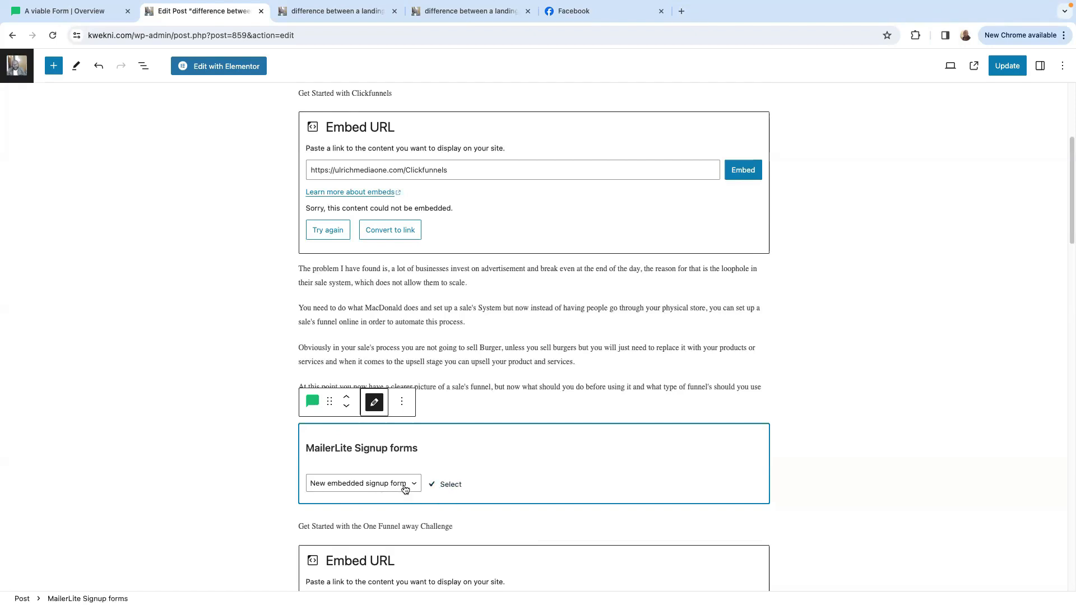
click(434, 487)
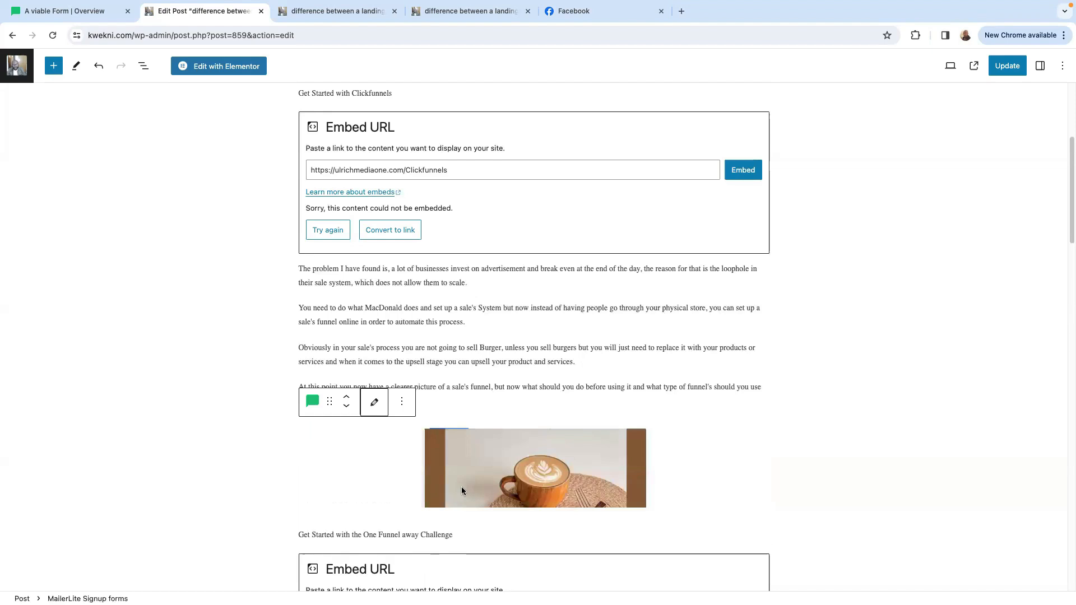
Review the embedded form in the post, update the post, and view the form on the published page.
scroll(486, 481, down, 6)
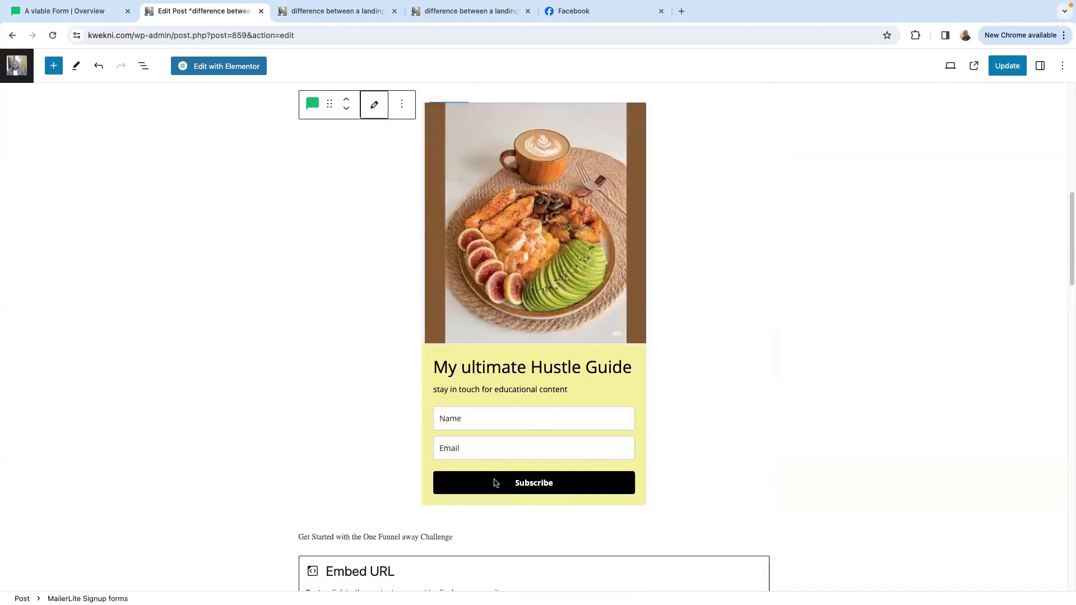
scroll(510, 465, up, 2)
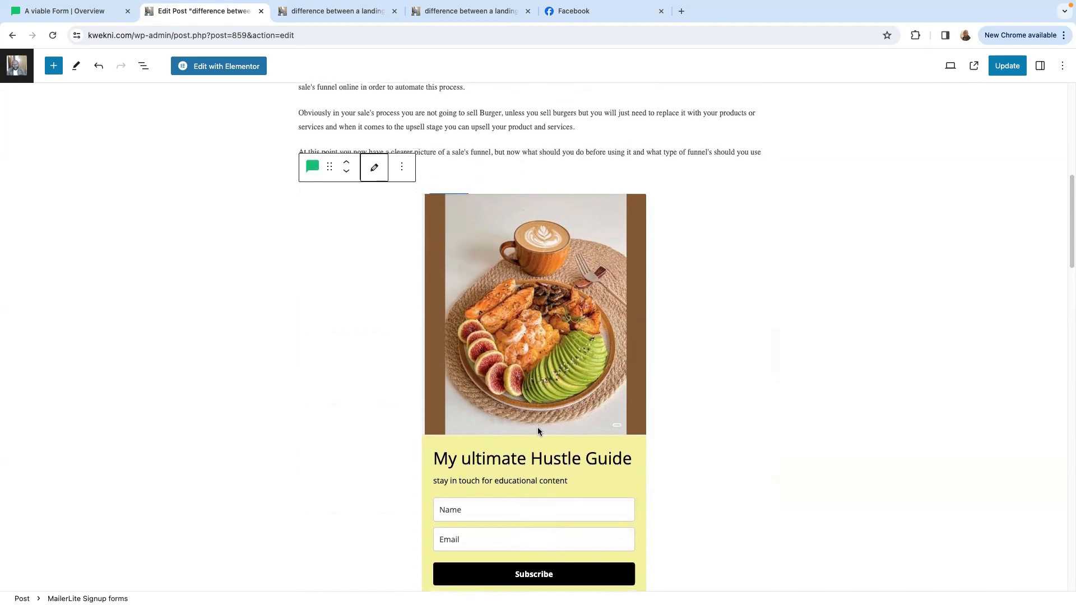
scroll(537, 428, down, 3)
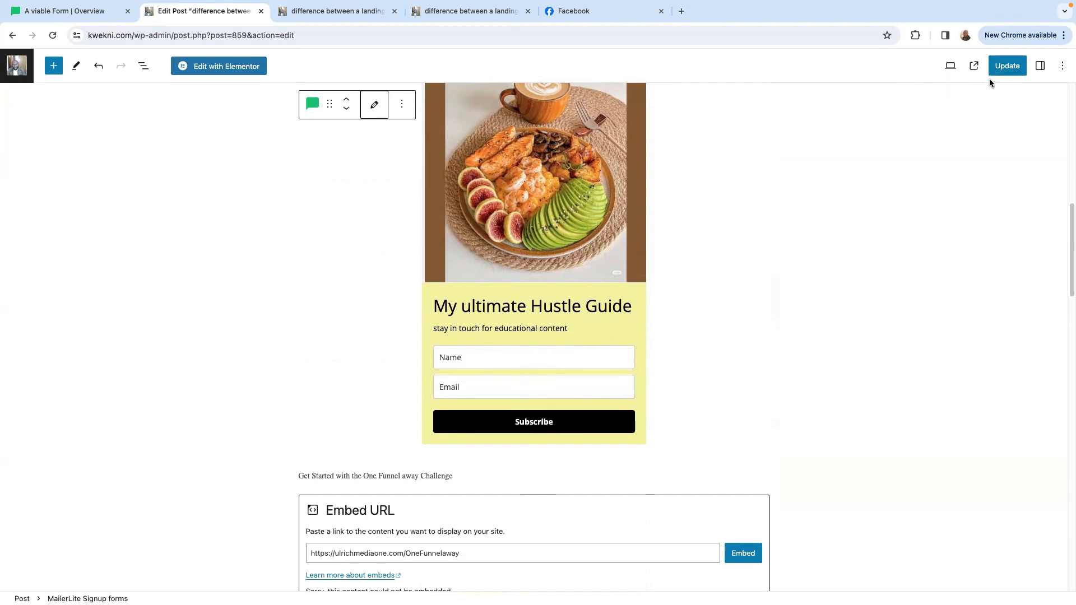
click(1009, 67)
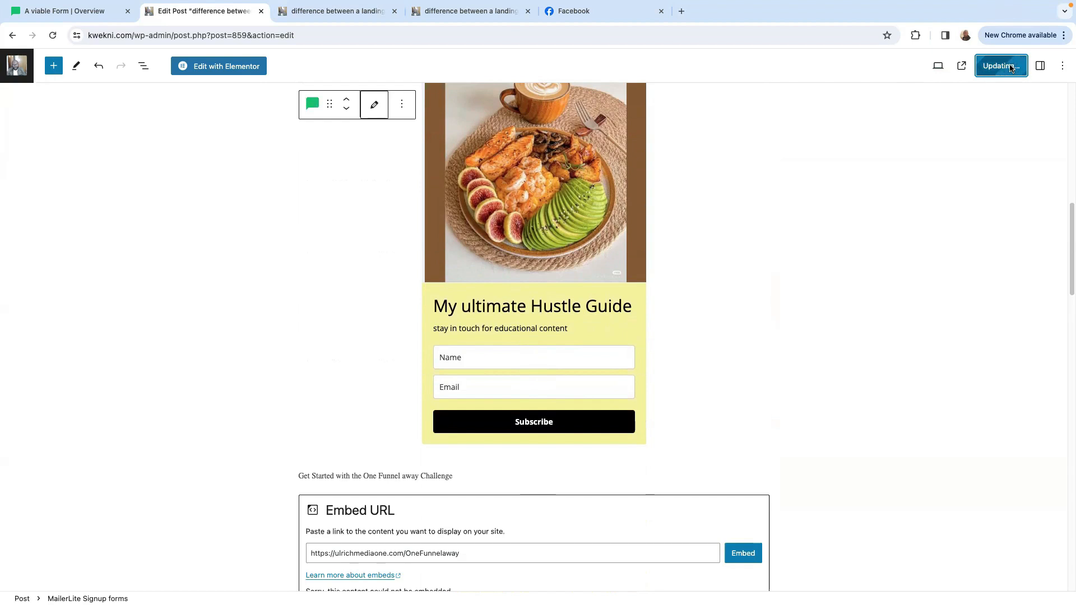
click(974, 66)
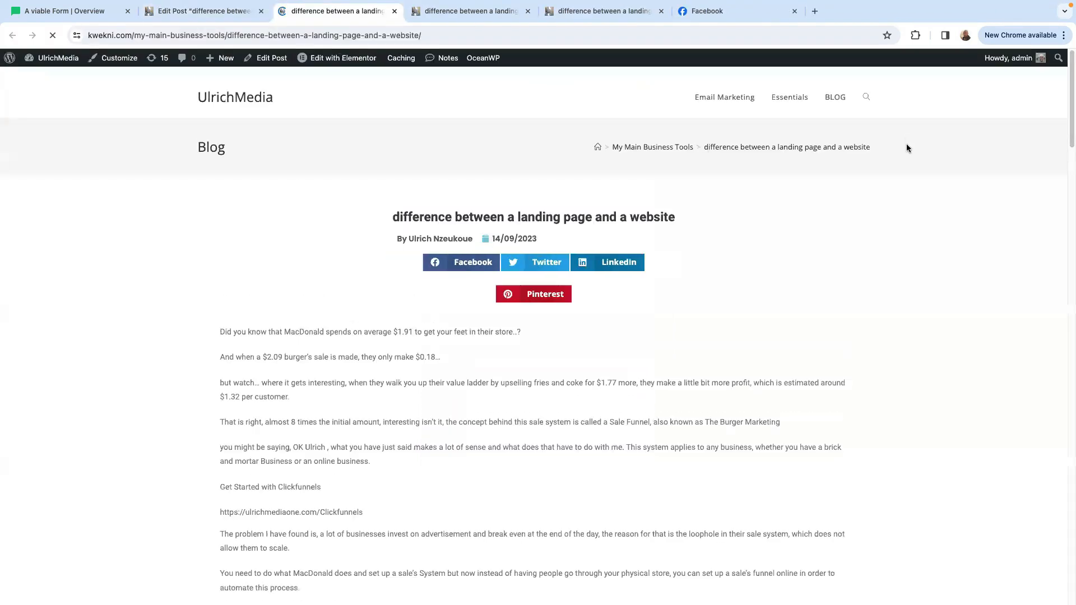
scroll(800, 323, down, 10)
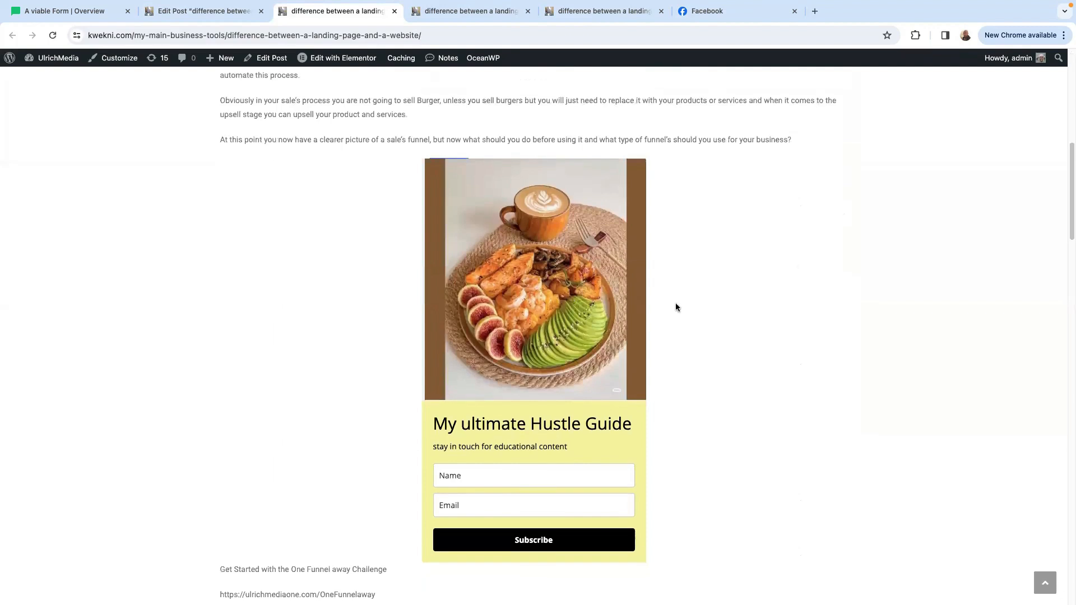